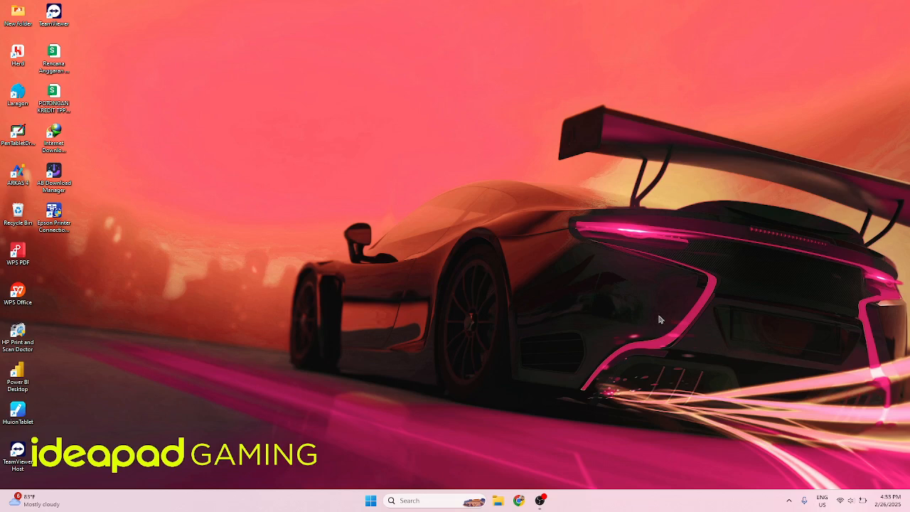
- Start Excel with a new blank workbook and enable the disabled application add-ins
{"action": "left_click", "coordinate": [425, 500]}
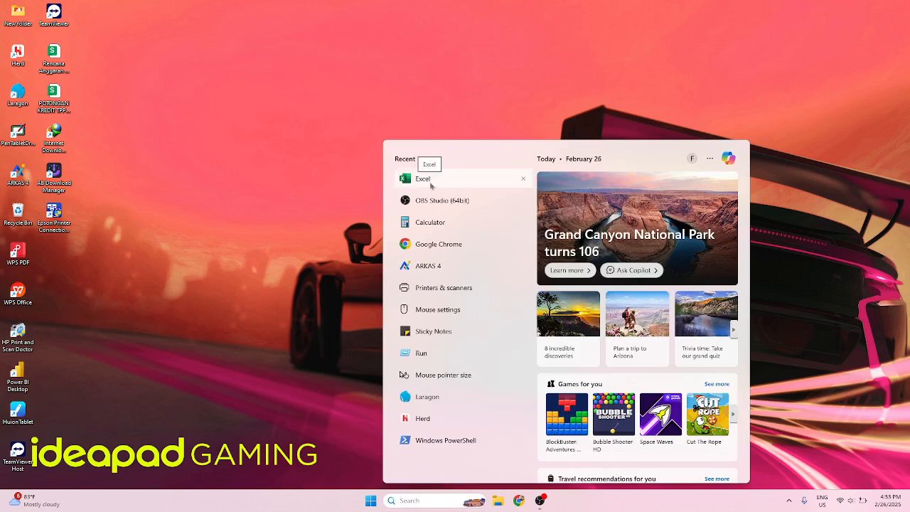
{"action": "left_click", "coordinate": [424, 180]}
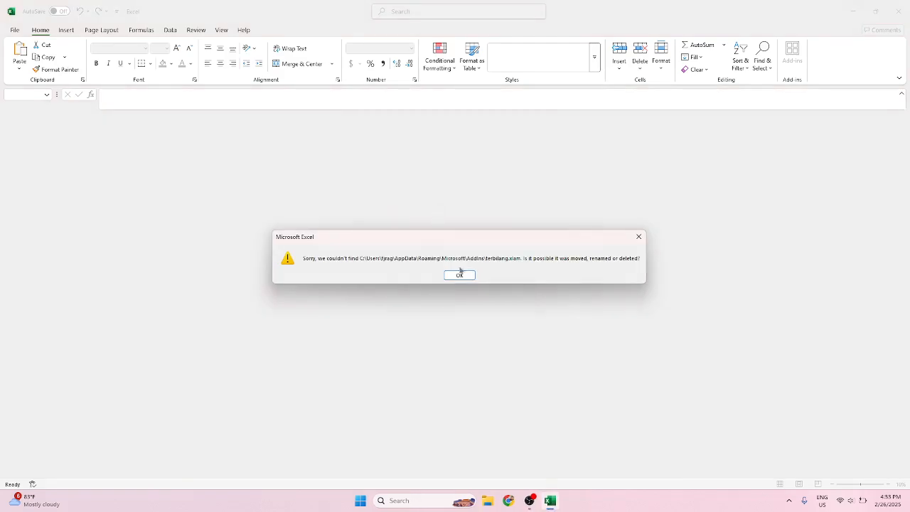
{"action": "left_click", "coordinate": [460, 273]}
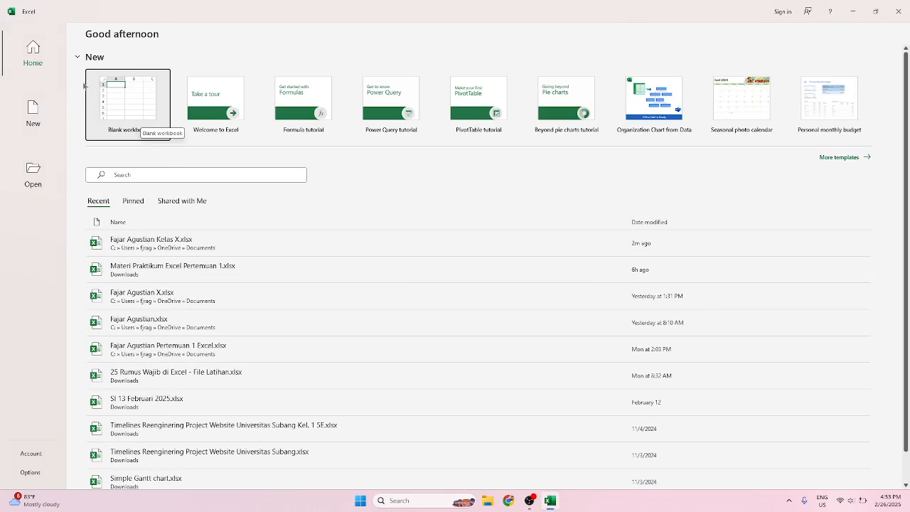
{"action": "left_click", "coordinate": [132, 106]}
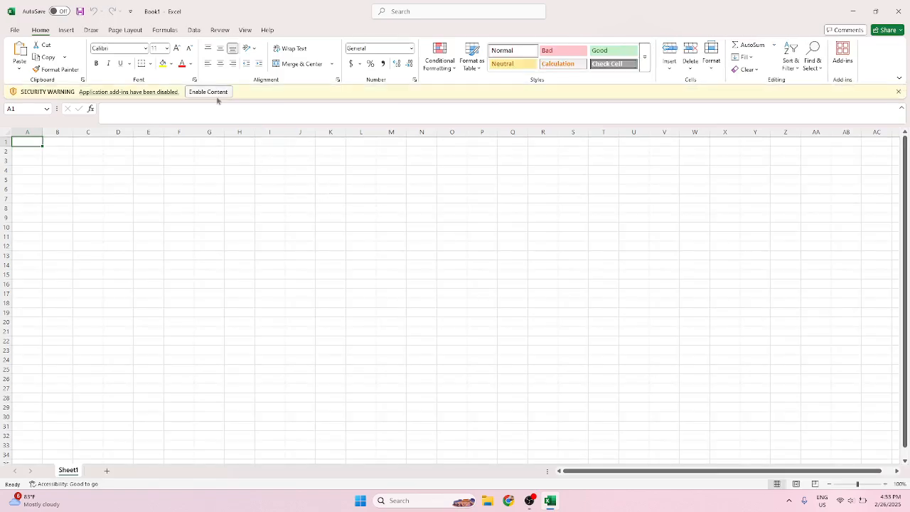
{"action": "left_click", "coordinate": [214, 93]}
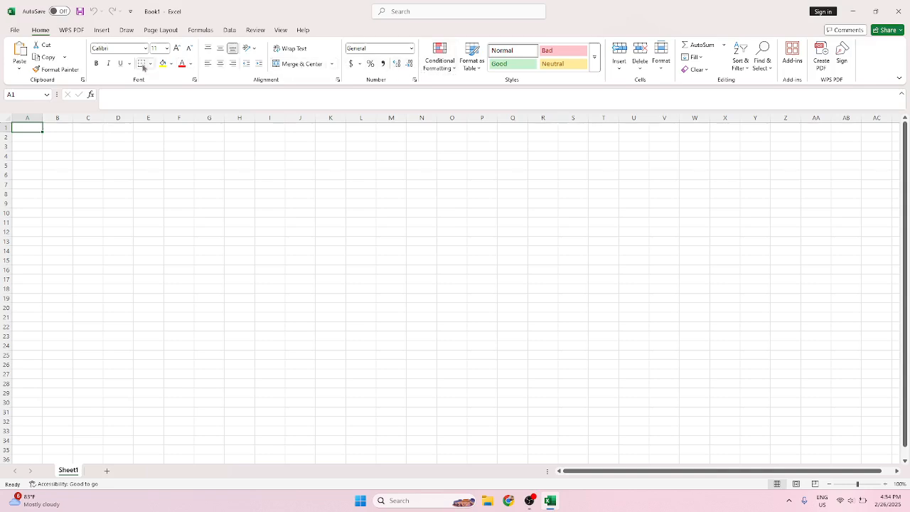
{"action": "left_click", "coordinate": [108, 93]}
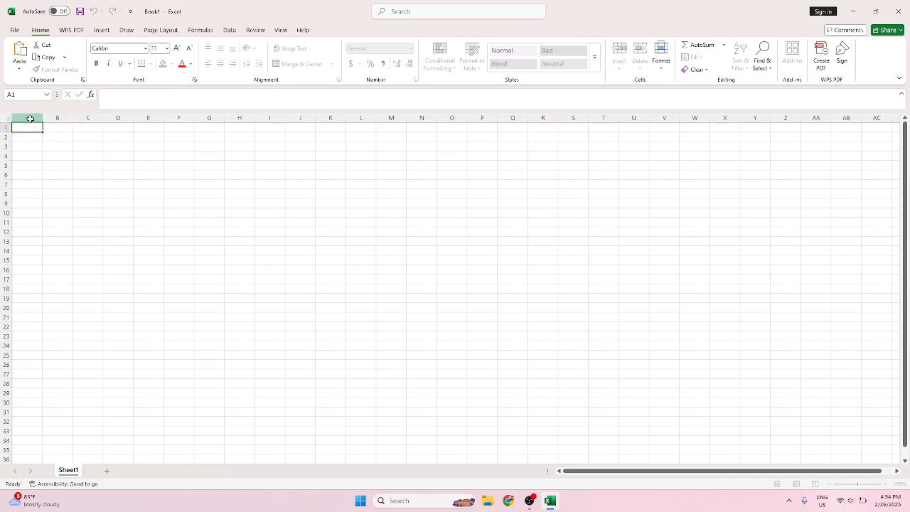
{"action": "left_click_drag", "start_coordinate": [29, 118], "coordinate": [100, 119]}
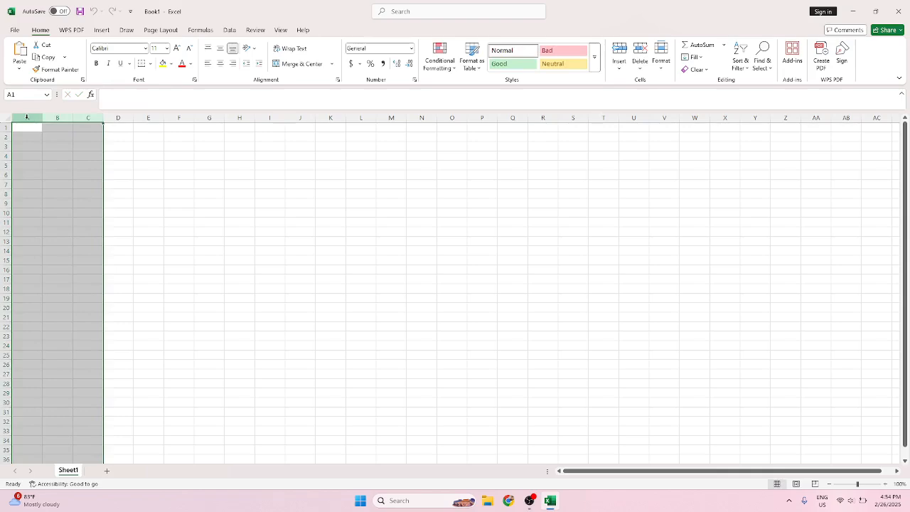
{"action": "left_click_drag", "start_coordinate": [26, 117], "coordinate": [366, 118]}
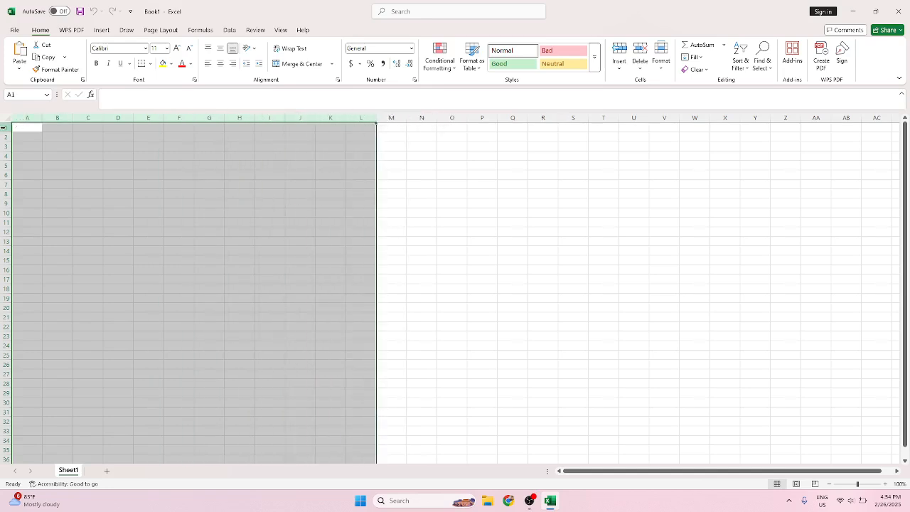
{"action": "left_click", "coordinate": [3, 127]}
{"action": "left_click", "coordinate": [3, 137]}
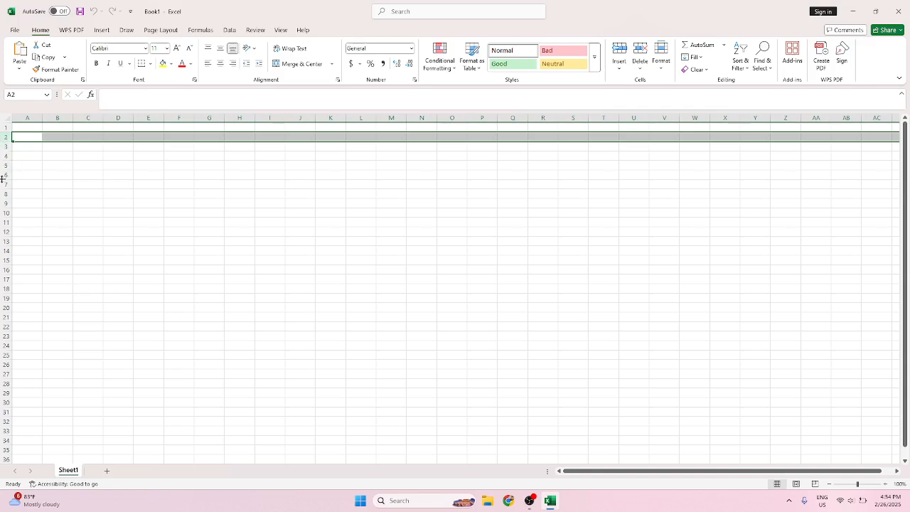
{"action": "left_click_drag", "start_coordinate": [6, 131], "coordinate": [5, 131]}
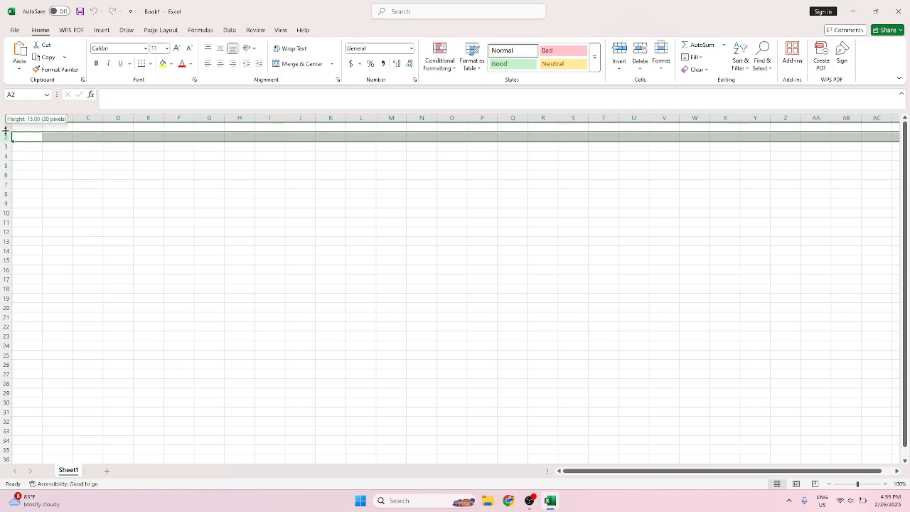
{"action": "left_click", "coordinate": [6, 128]}
{"action": "left_click", "coordinate": [19, 118]}
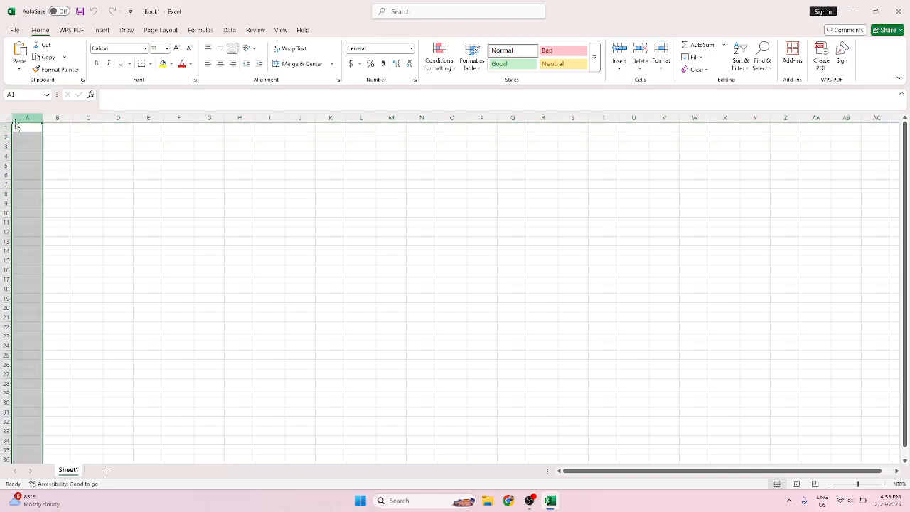
{"action": "left_click", "coordinate": [8, 127]}
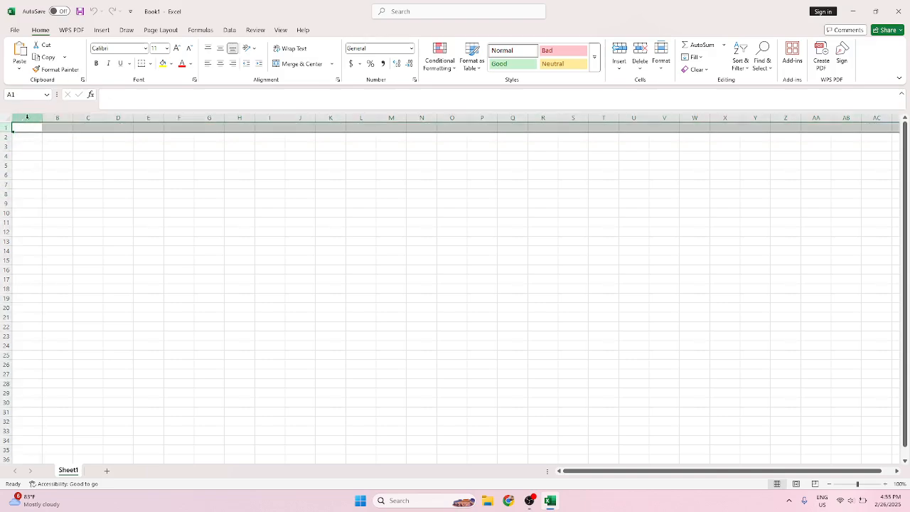
{"action": "left_click", "coordinate": [27, 118]}
{"action": "left_click", "coordinate": [4, 126]}
{"action": "left_click", "coordinate": [28, 118]}
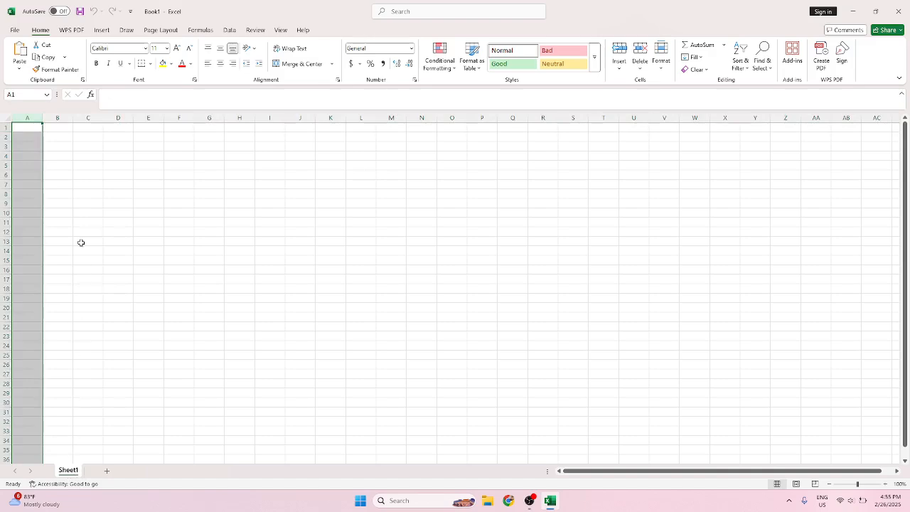
{"action": "double_click", "coordinate": [69, 470]}
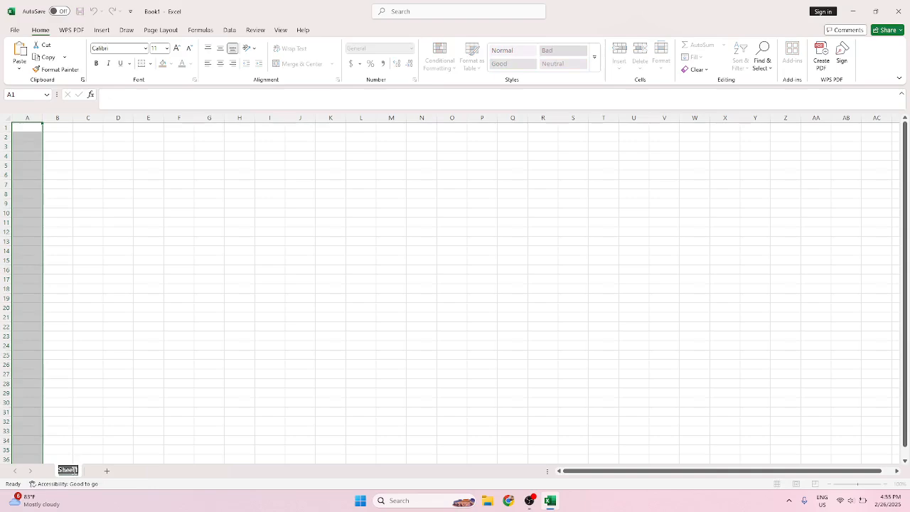
{"action": "left_click", "coordinate": [110, 391]}
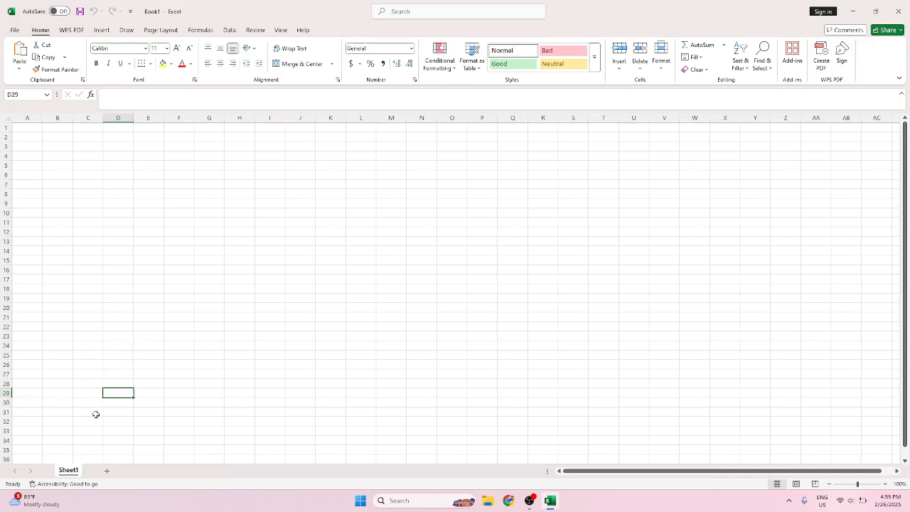
{"action": "double_click", "coordinate": [71, 471]}
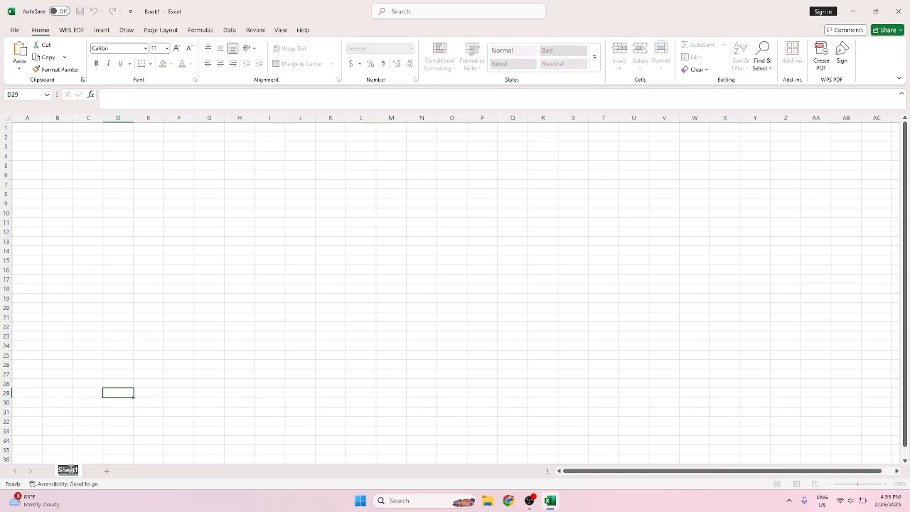
{"action": "left_click", "coordinate": [91, 395]}
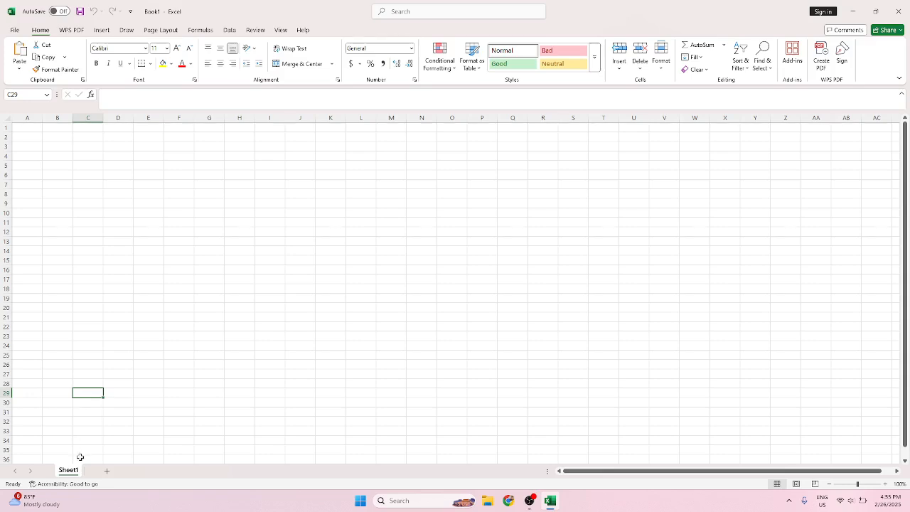
- Rename the worksheet Sheet1 as "Tabel 1"
{"action": "right_click", "coordinate": [72, 471]}
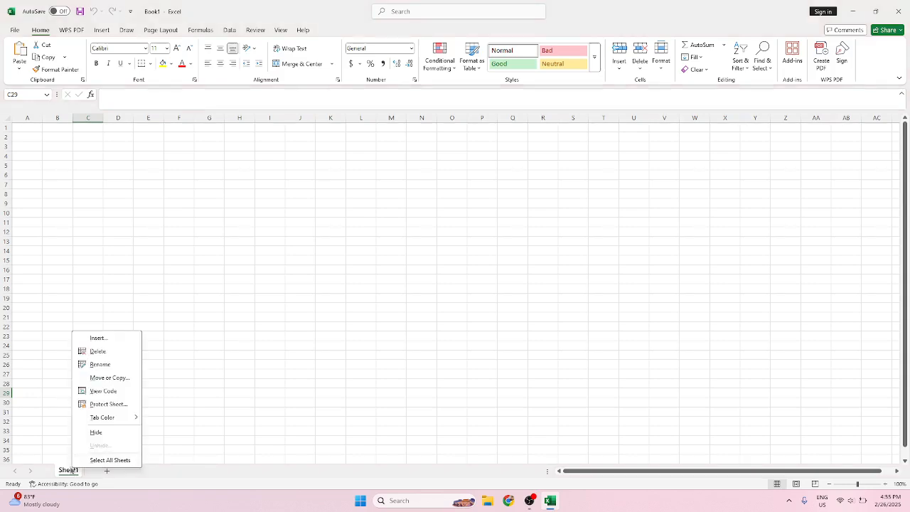
{"action": "right_click", "coordinate": [69, 473]}
{"action": "right_click", "coordinate": [69, 471]}
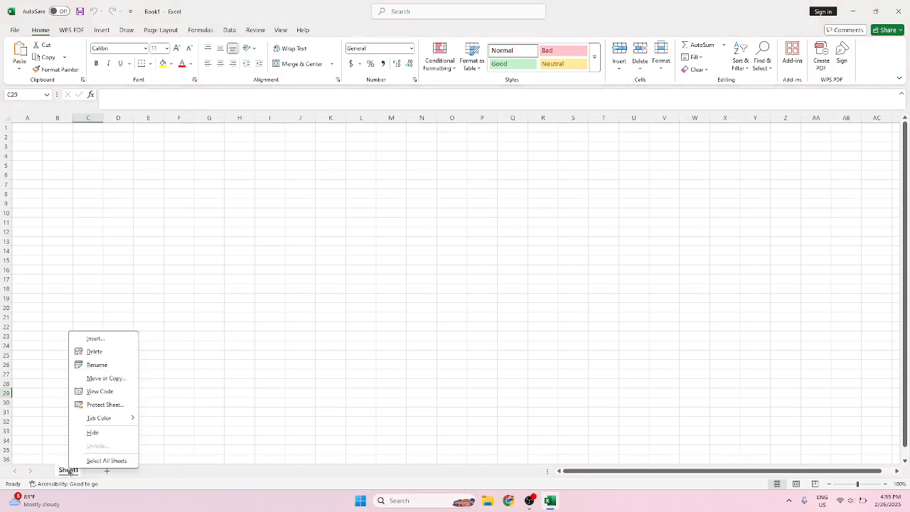
{"action": "left_click", "coordinate": [98, 365]}
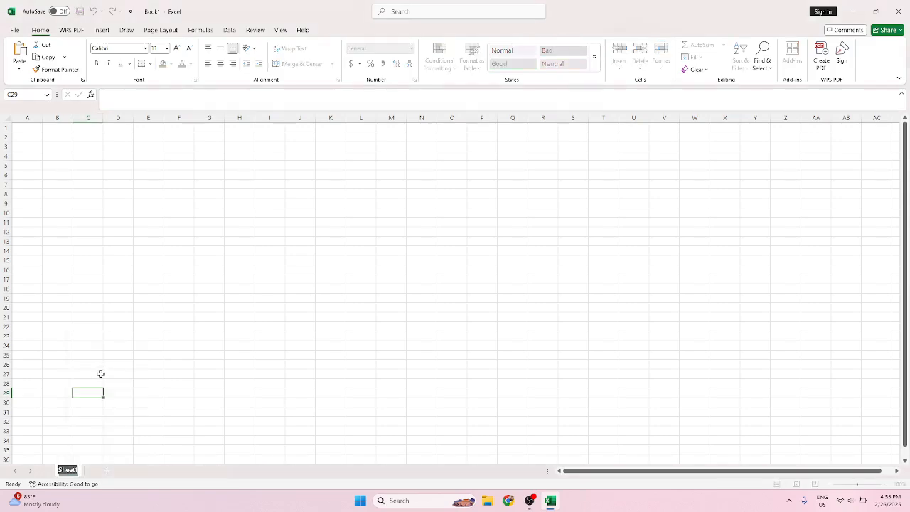
{"action": "type", "text": "Tugas"}
{"action": "key", "text": "BackSpace"}
{"action": "key", "text": "BackSpace"}
{"action": "key", "text": "BackSpace"}
{"action": "key", "text": "BackSpace"}
{"action": "type", "text": "abel 1"}
{"action": "key", "text": "Return"}
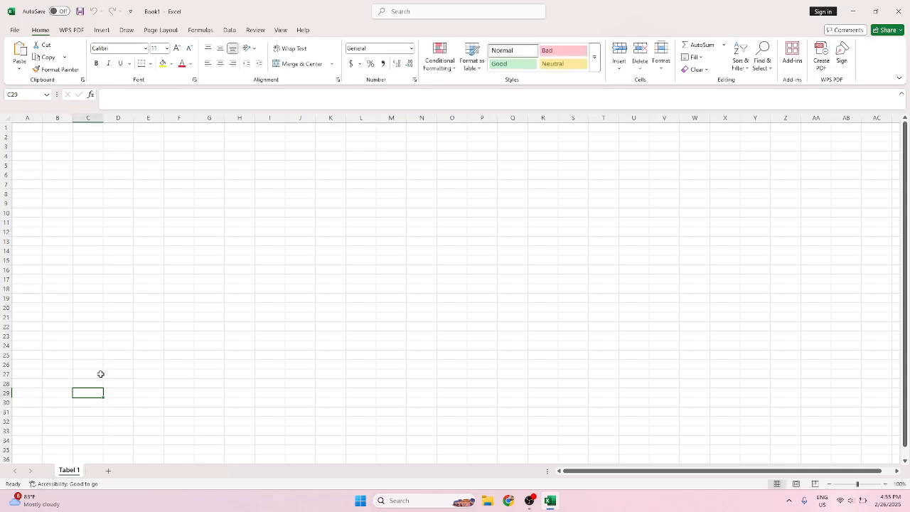
- Enter the header "Nama Karyawan" in cell A1
{"action": "left_click", "coordinate": [155, 266]}
{"action": "left_click", "coordinate": [148, 257]}
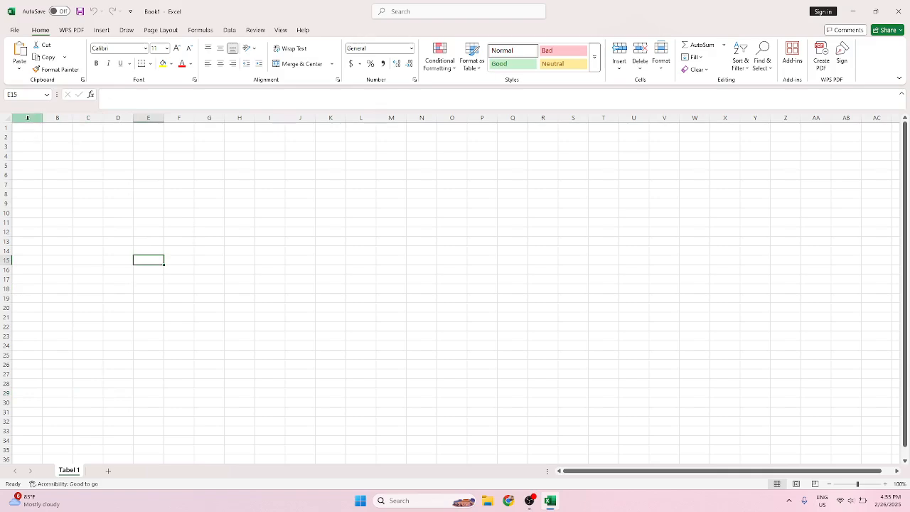
{"action": "left_click", "coordinate": [27, 118]}
{"action": "left_click", "coordinate": [27, 128]}
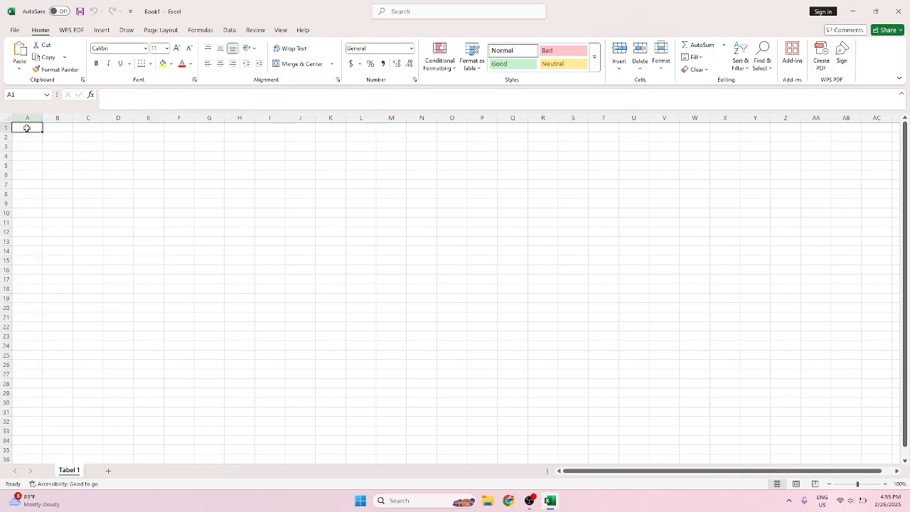
{"action": "type", "text": "Nama"}
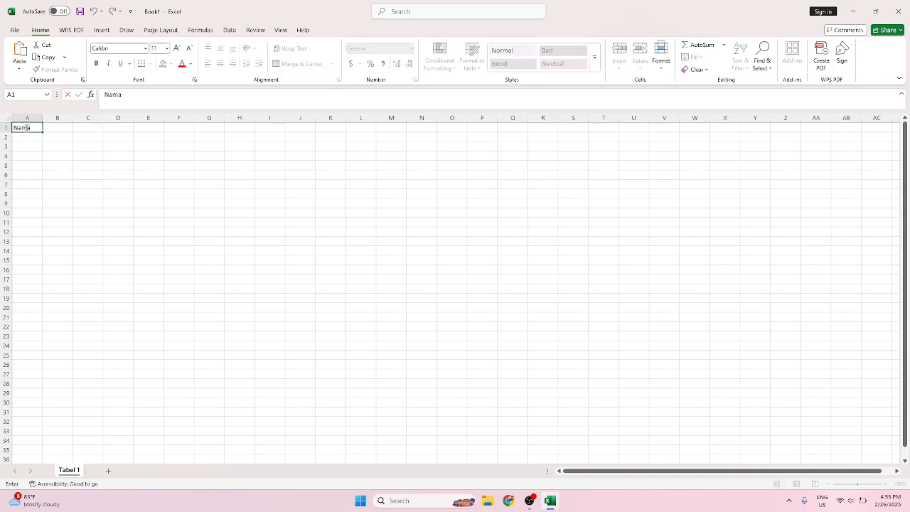
{"action": "type", "text": " Karyawan"}
{"action": "key", "text": "Return"}
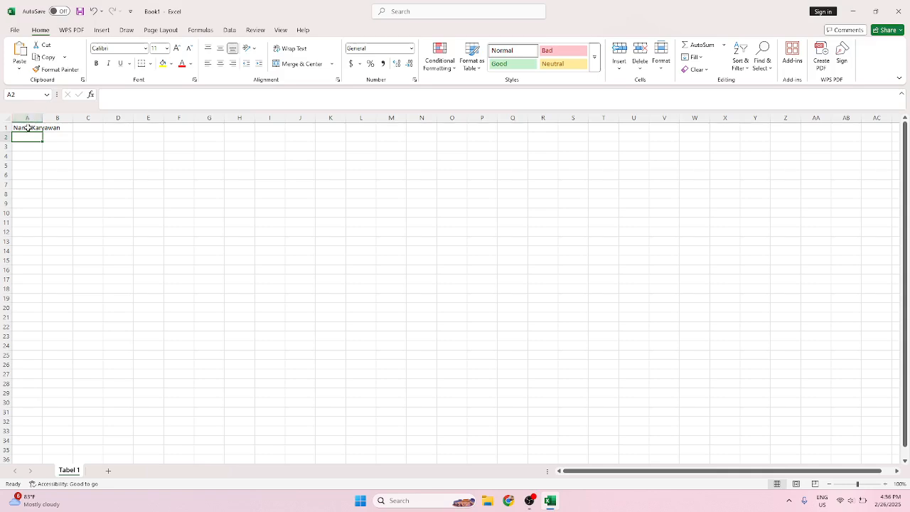
- Try widening column A manually to fit the "Nama Karyawan" header, and undo the width change
{"action": "left_click", "coordinate": [28, 128]}
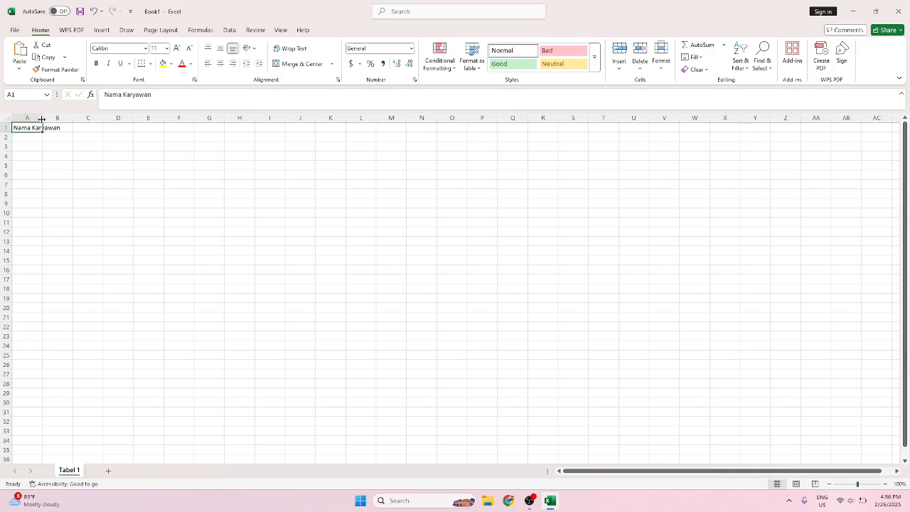
{"action": "left_click", "coordinate": [44, 119]}
{"action": "left_click_drag", "start_coordinate": [43, 118], "coordinate": [62, 118]}
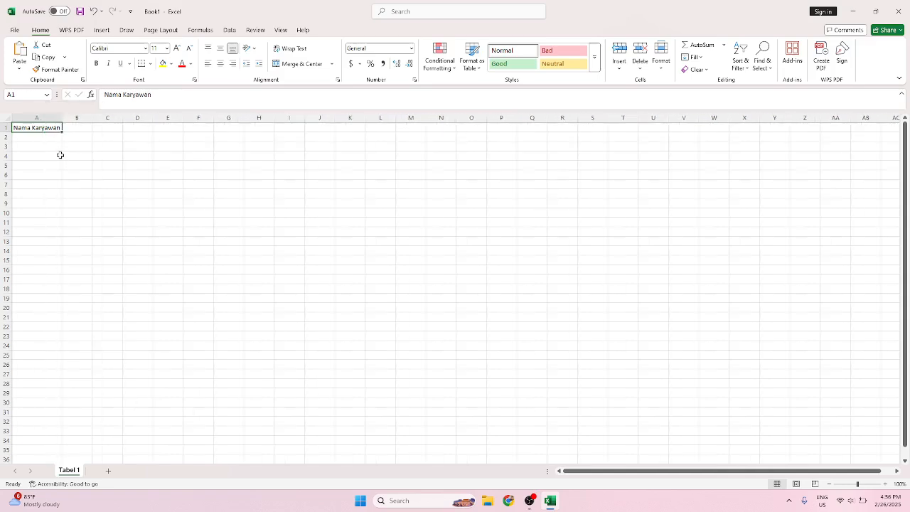
{"action": "left_click", "coordinate": [60, 149]}
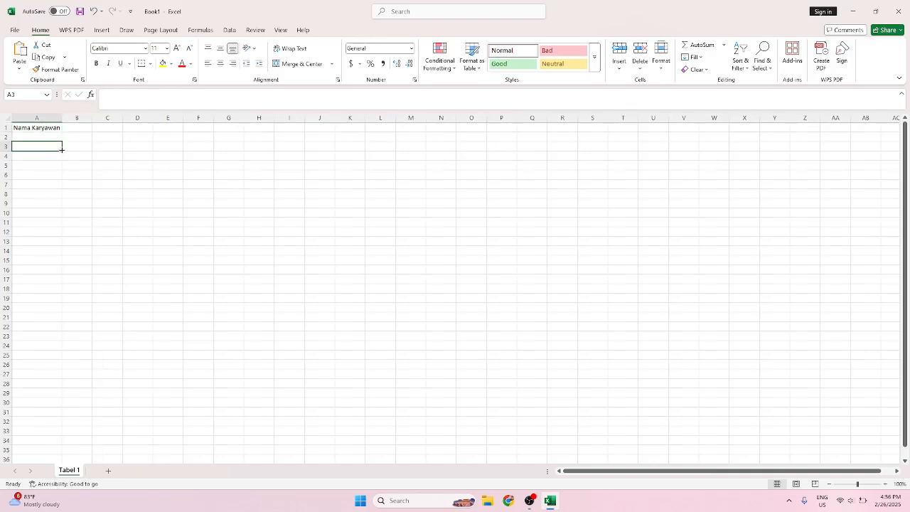
{"action": "key", "text": "ctrl+z"}
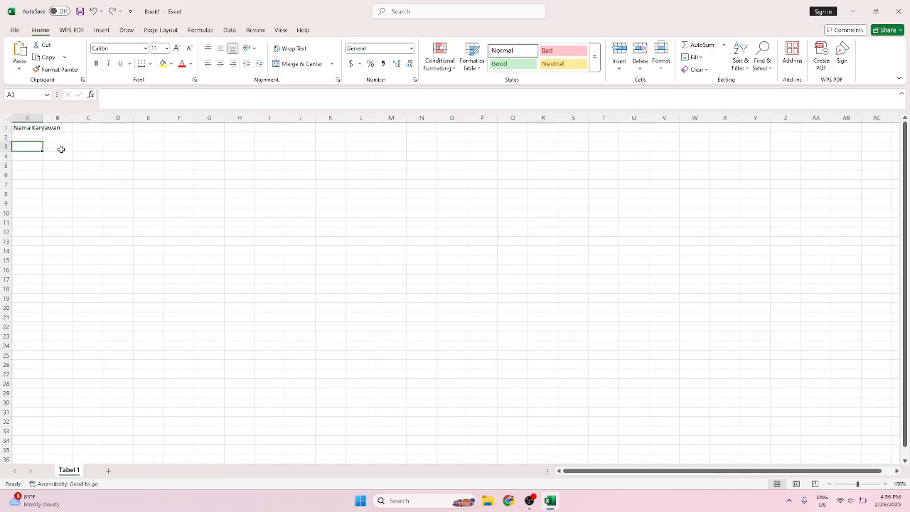
- AutoFit column A to its header text, and narrow the column back to match the other columns
{"action": "double_click", "coordinate": [43, 118]}
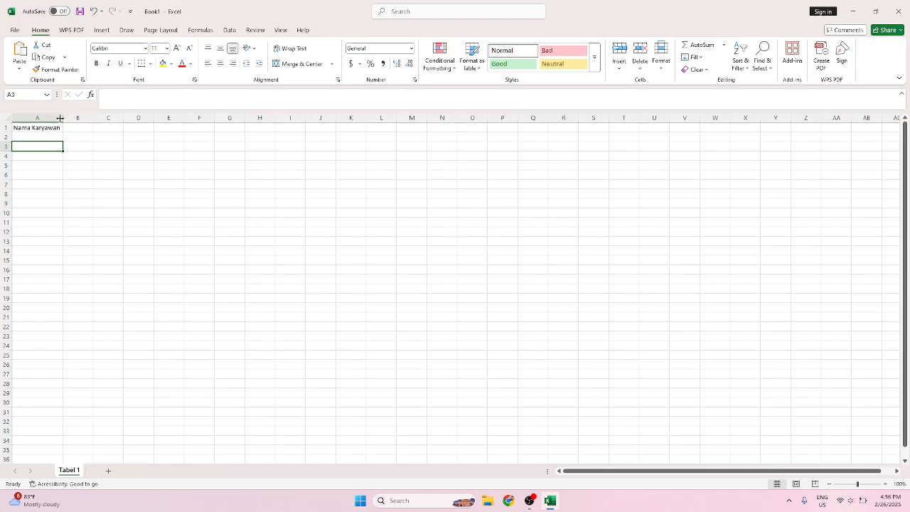
{"action": "left_click_drag", "start_coordinate": [61, 118], "coordinate": [43, 118]}
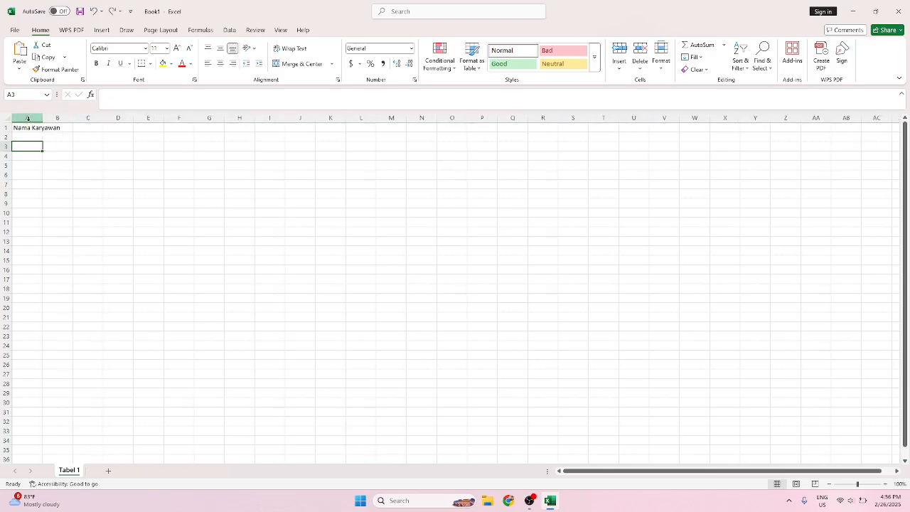
- Set the width of column A to exactly 20
{"action": "left_click", "coordinate": [27, 118]}
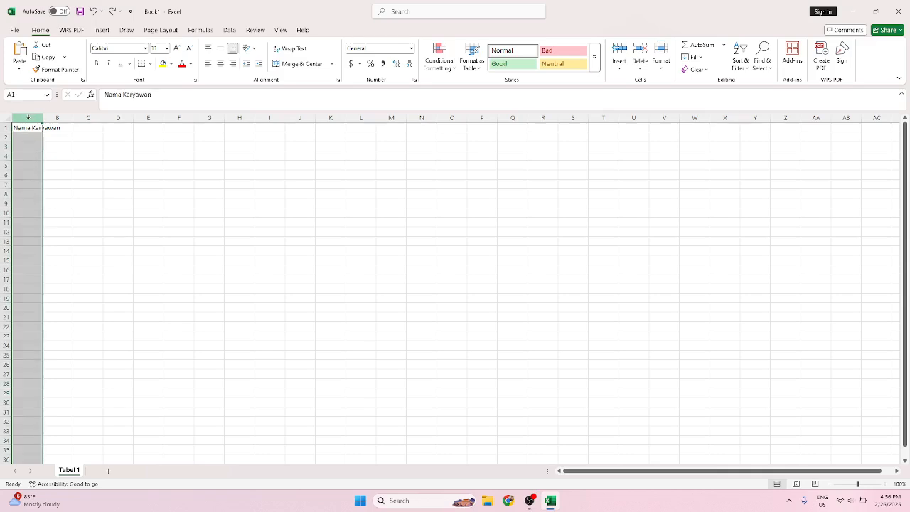
{"action": "right_click", "coordinate": [27, 118]}
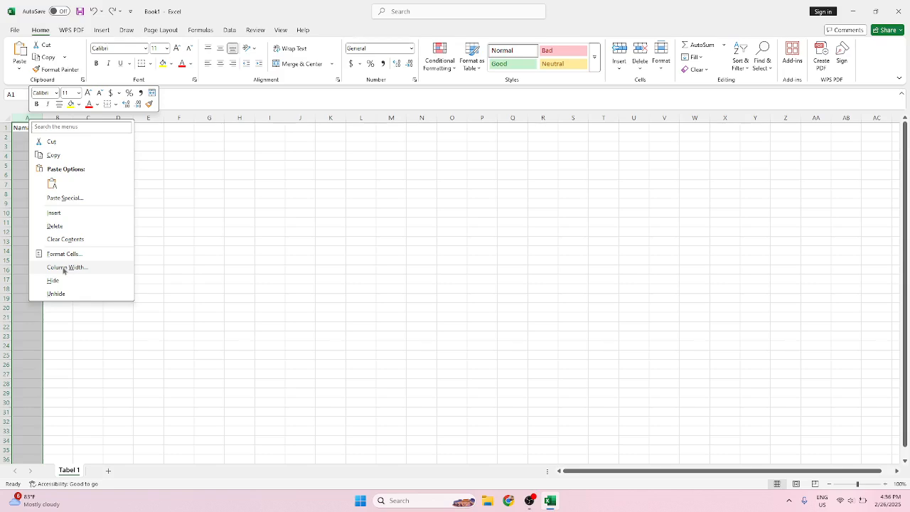
{"action": "left_click", "coordinate": [24, 117]}
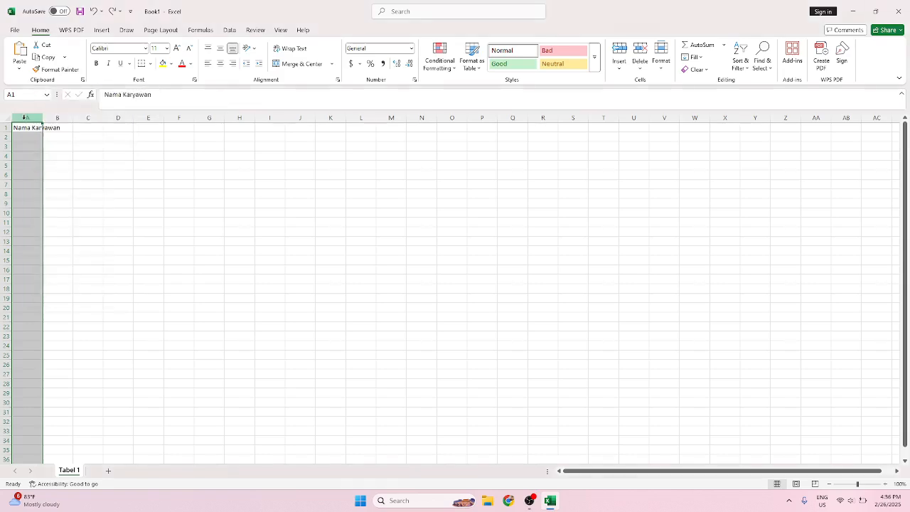
{"action": "right_click", "coordinate": [24, 117]}
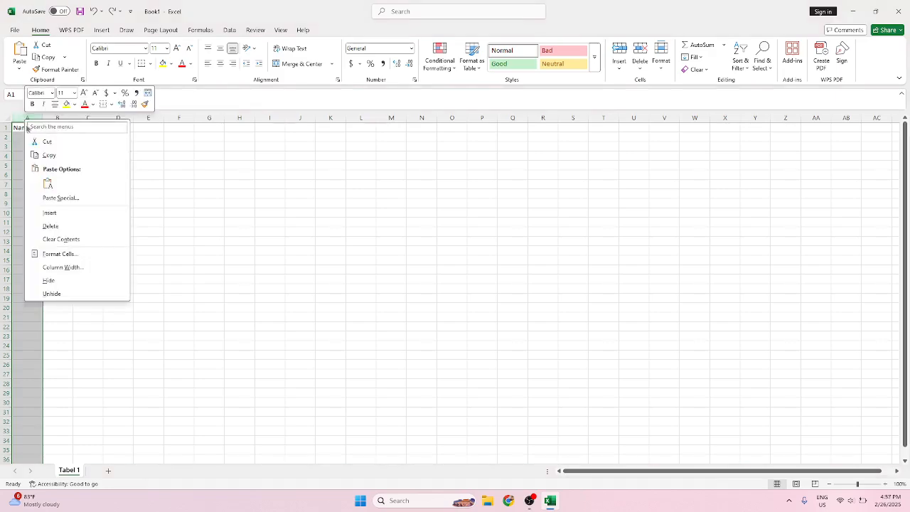
{"action": "left_click", "coordinate": [63, 267]}
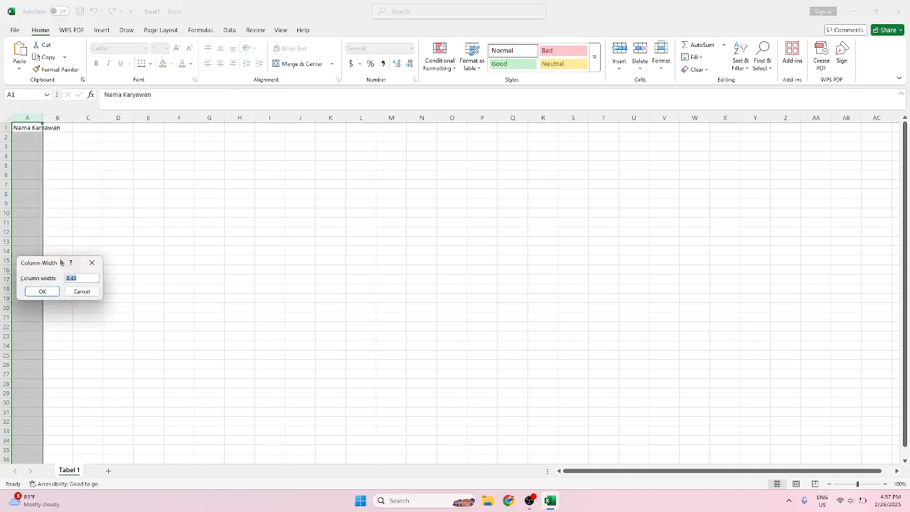
{"action": "left_click", "coordinate": [71, 262]}
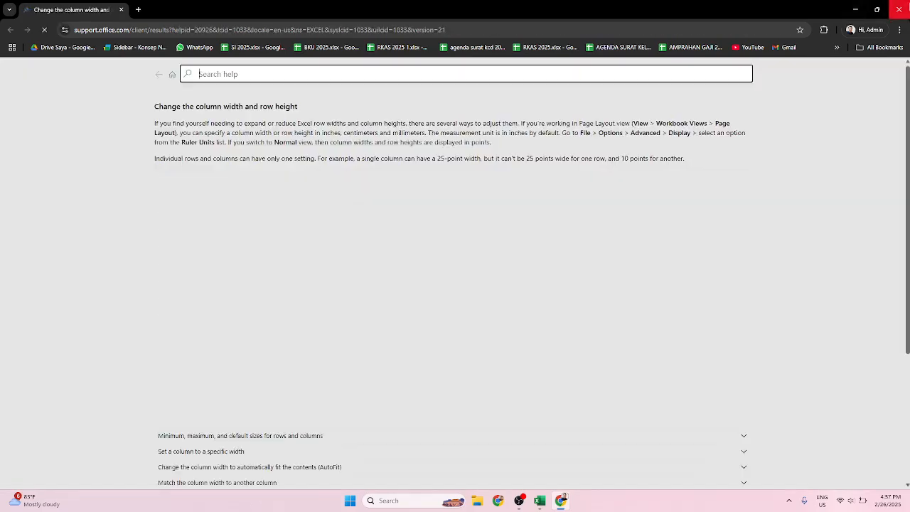
{"action": "left_click", "coordinate": [898, 9]}
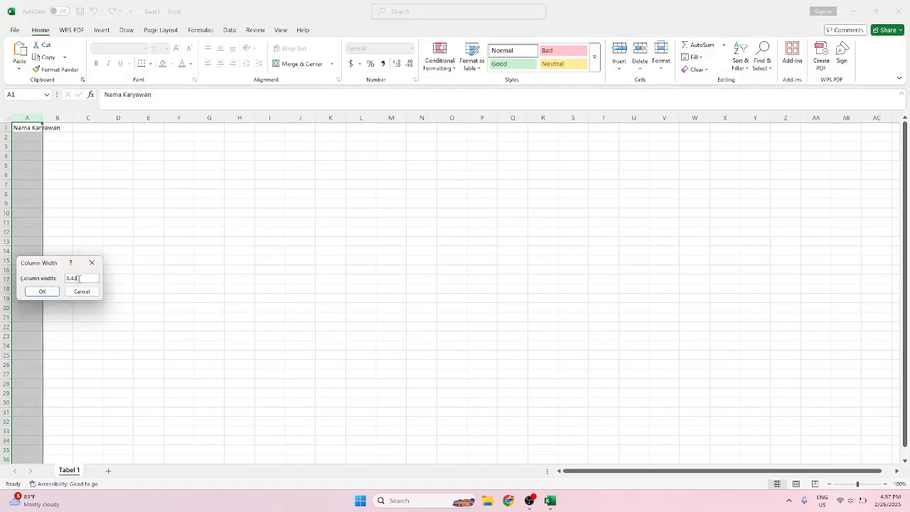
{"action": "left_click_drag", "start_coordinate": [82, 277], "coordinate": [66, 279]}
{"action": "type", "text": "20"}
{"action": "left_click", "coordinate": [42, 291]}
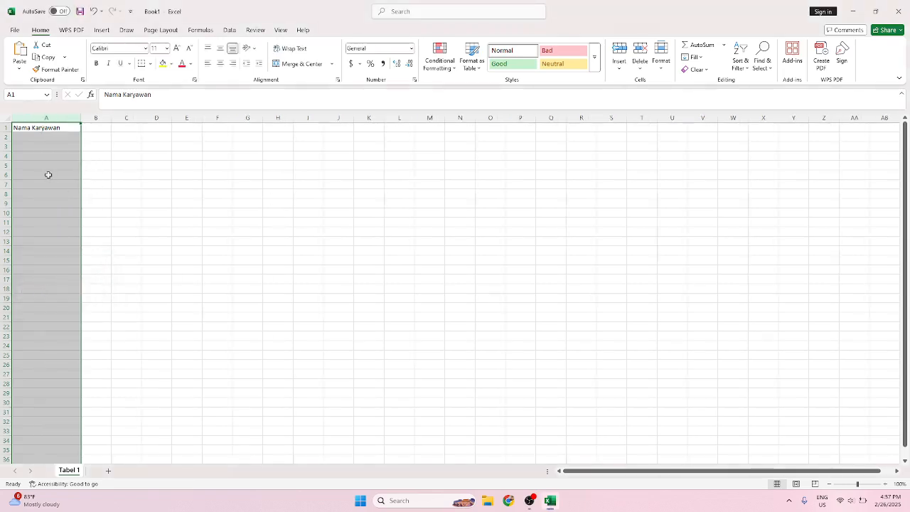
{"action": "left_click", "coordinate": [68, 163]}
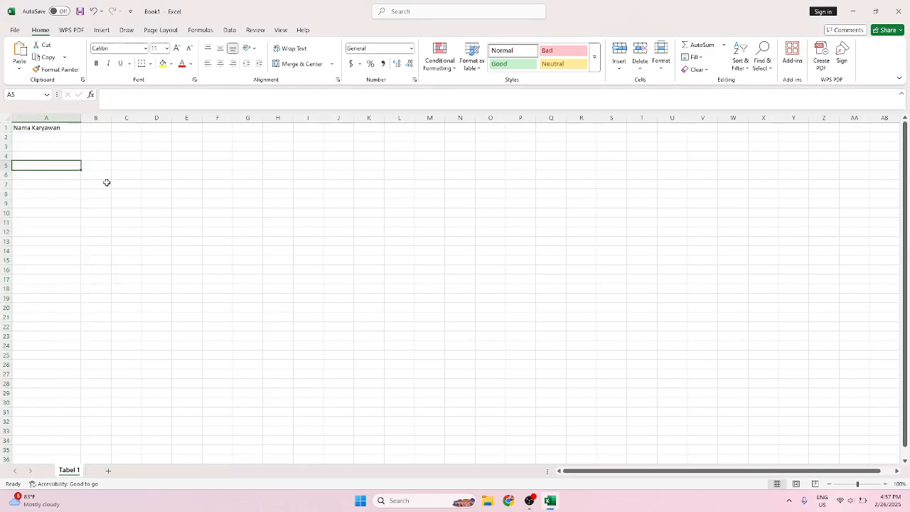
- Narrow column A manually so it just fits the "Nama Karyawan" header
{"action": "left_click", "coordinate": [58, 131]}
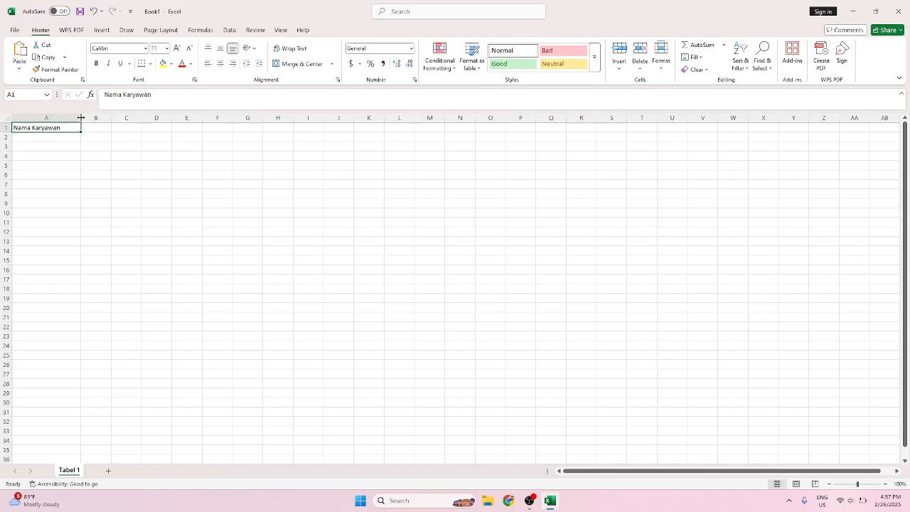
{"action": "left_click_drag", "start_coordinate": [81, 117], "coordinate": [63, 117]}
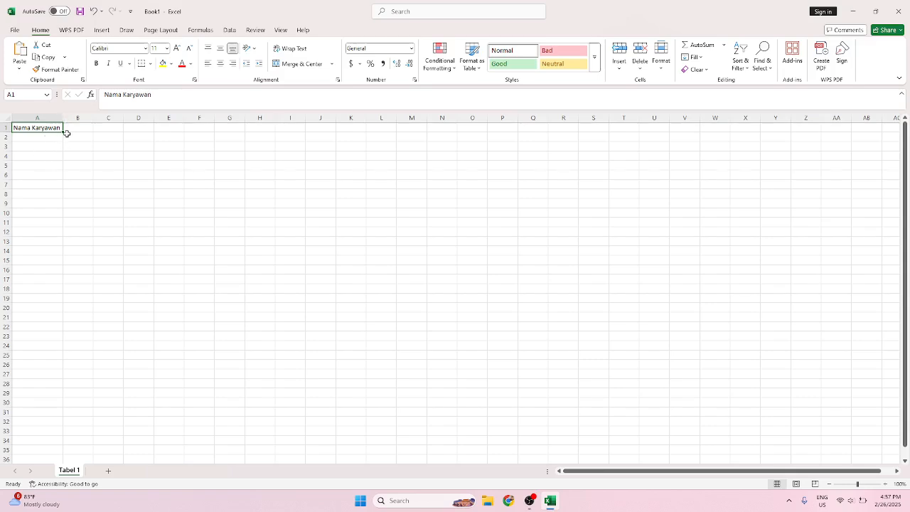
{"action": "key", "text": "Right"}
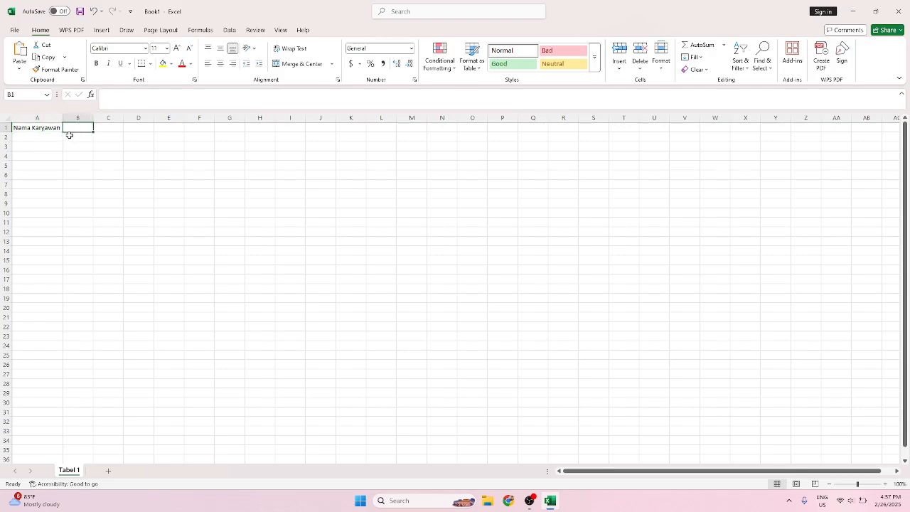
{"action": "left_click", "coordinate": [53, 128]}
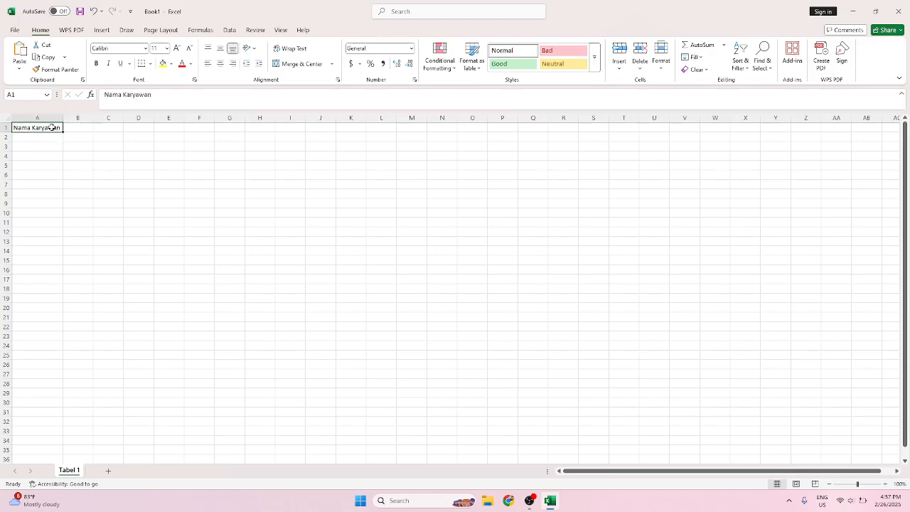
- Enter the header "L/P" in cell B1 and narrow column B to fit its text
{"action": "key", "text": "Right"}
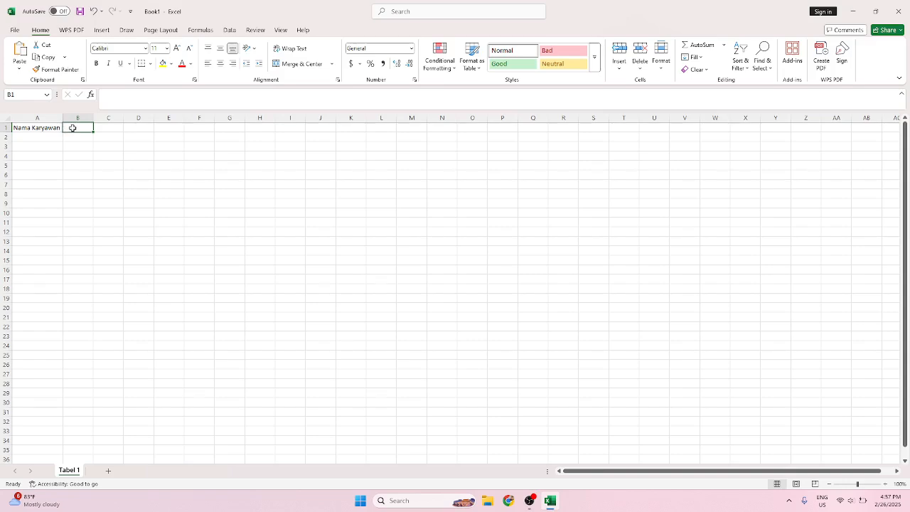
{"action": "type", "text": "L"}
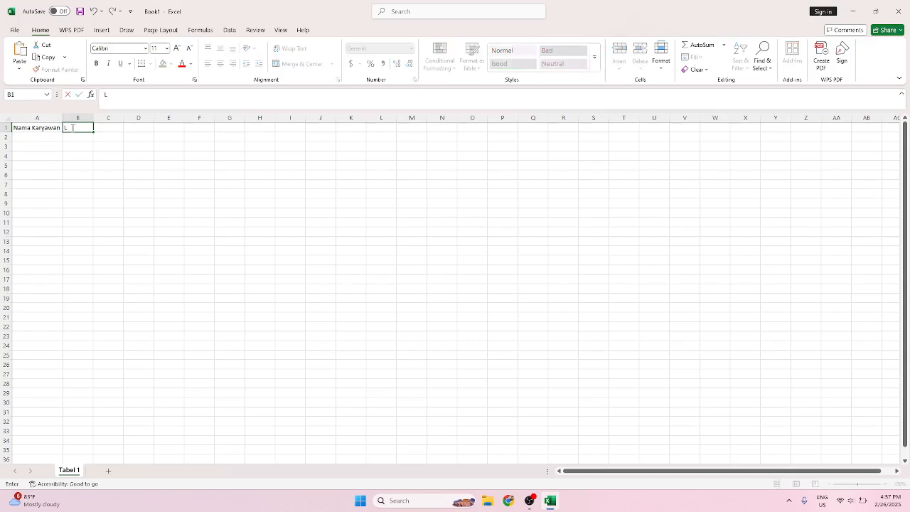
{"action": "type", "text": "/P"}
{"action": "key", "text": "Tab"}
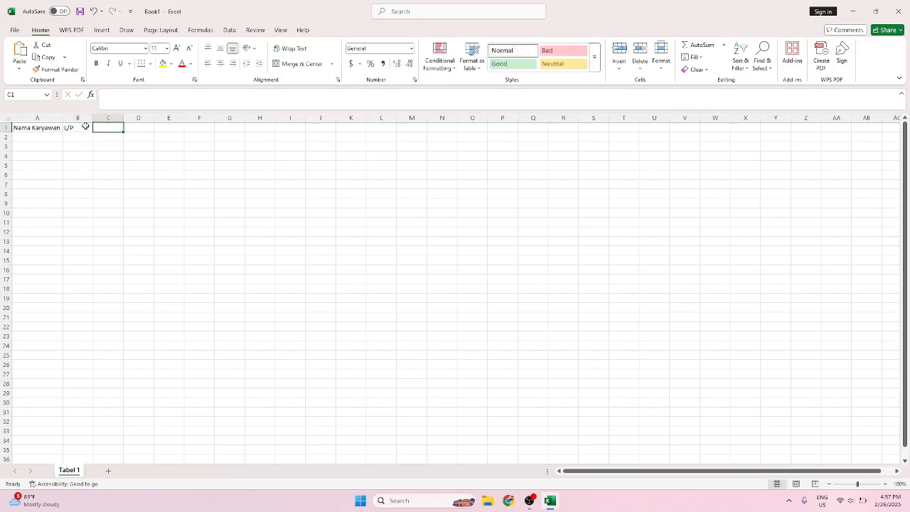
{"action": "left_click", "coordinate": [86, 140]}
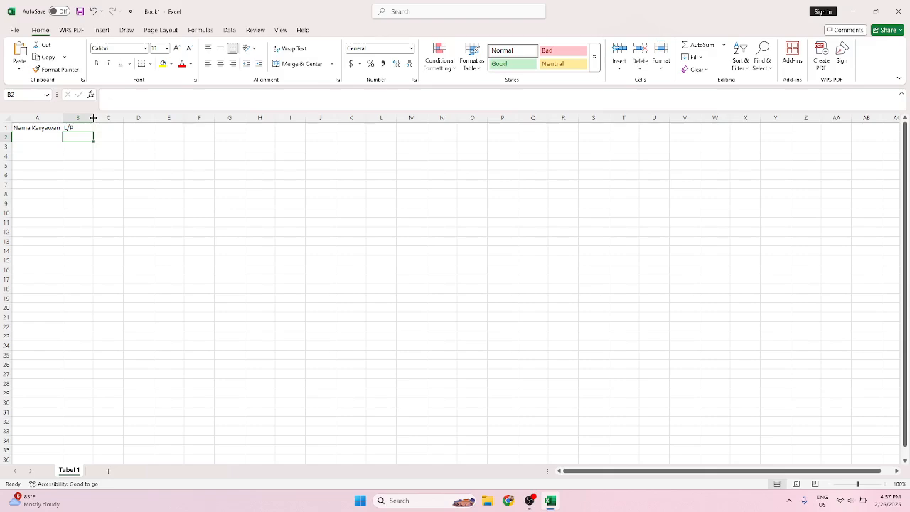
{"action": "left_click_drag", "start_coordinate": [93, 118], "coordinate": [75, 118]}
{"action": "left_click", "coordinate": [88, 127]}
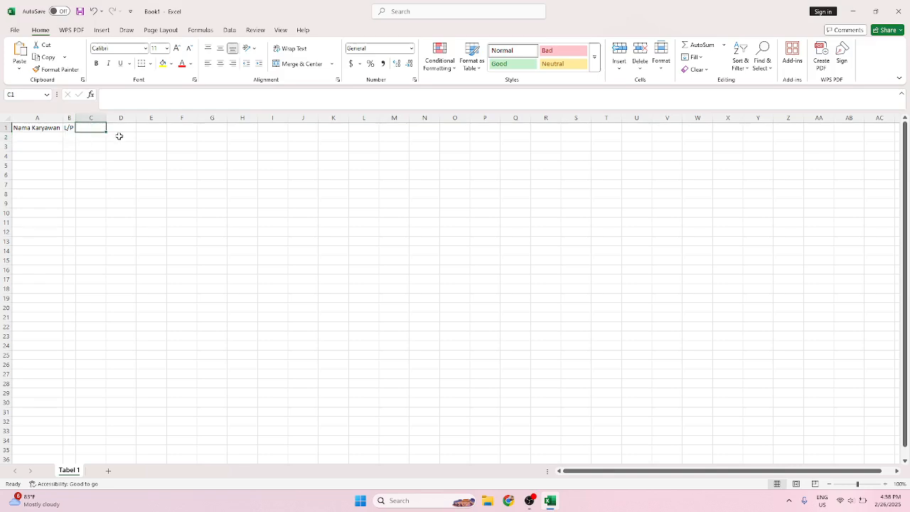
{"action": "left_click", "coordinate": [41, 128]}
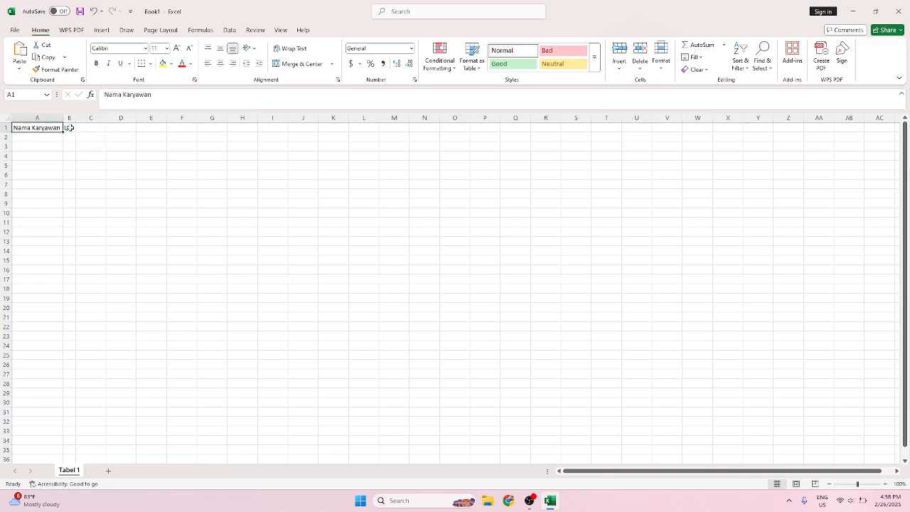
{"action": "left_click", "coordinate": [70, 127]}
{"action": "left_click", "coordinate": [89, 127]}
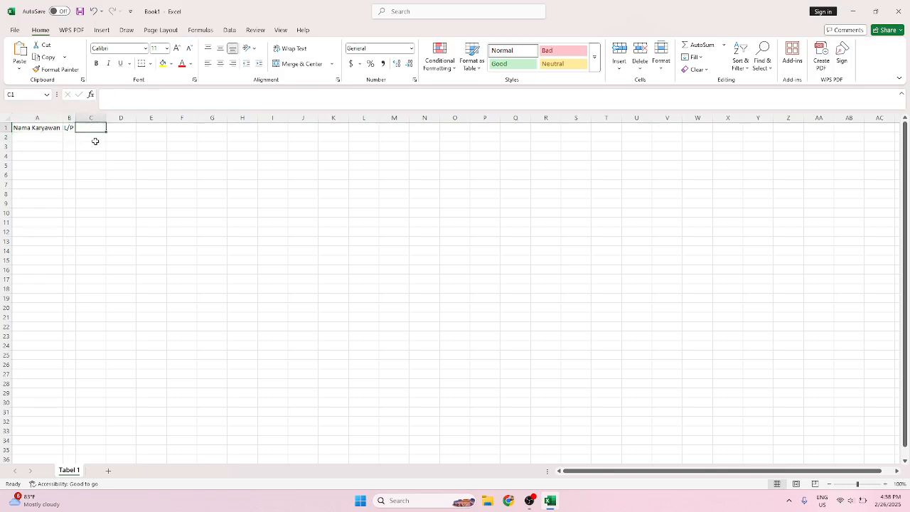
{"action": "left_click", "coordinate": [95, 141]}
{"action": "left_click", "coordinate": [92, 126]}
{"action": "left_click", "coordinate": [69, 127]}
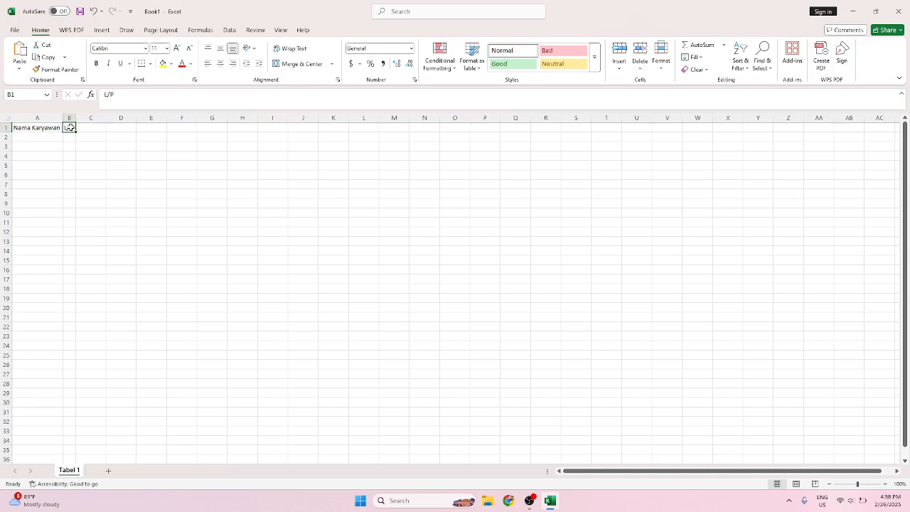
- Enter the header "Omset Bulan 1" in cell C1 and AutoFit column C to it
{"action": "left_click", "coordinate": [92, 128]}
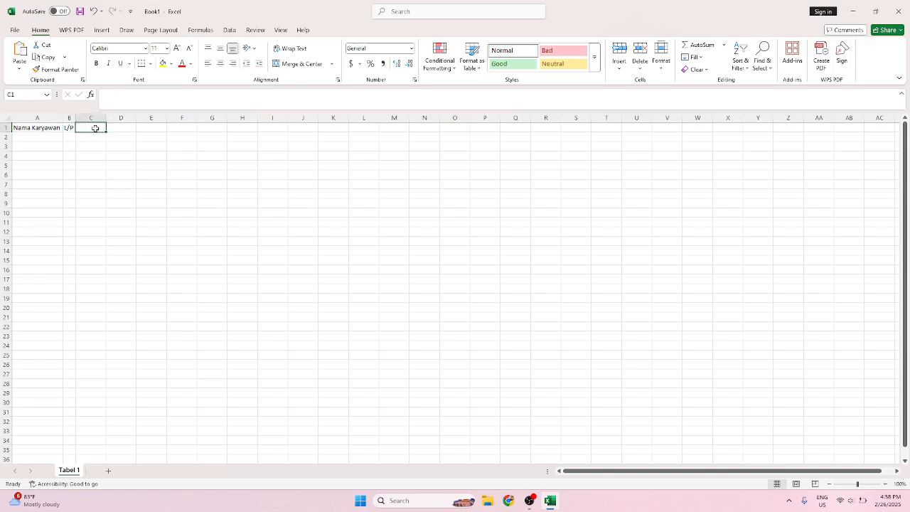
{"action": "type", "text": "O"}
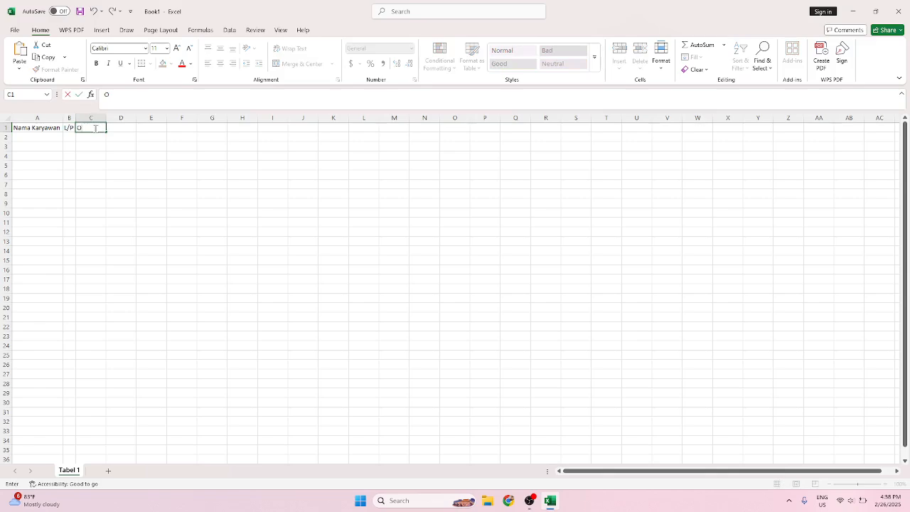
{"action": "type", "text": "mset Bulan 1"}
{"action": "key", "text": "Tab"}
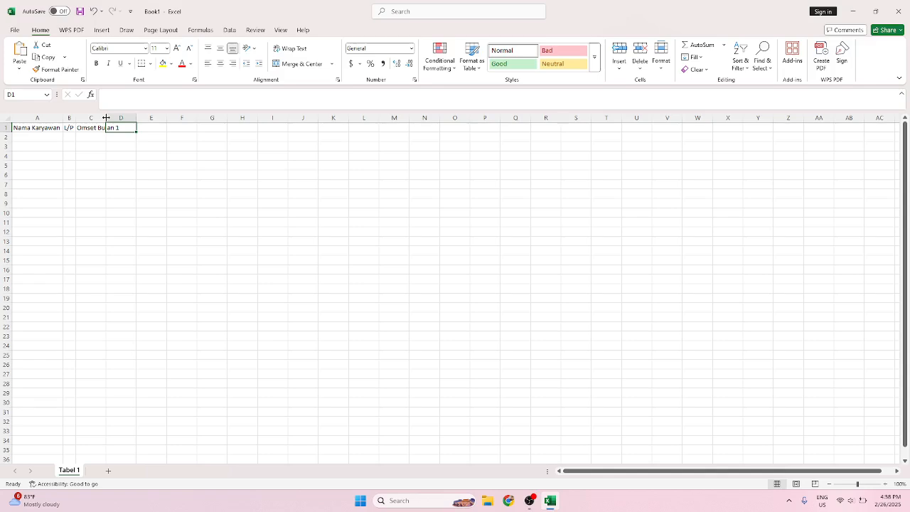
{"action": "double_click", "coordinate": [105, 118]}
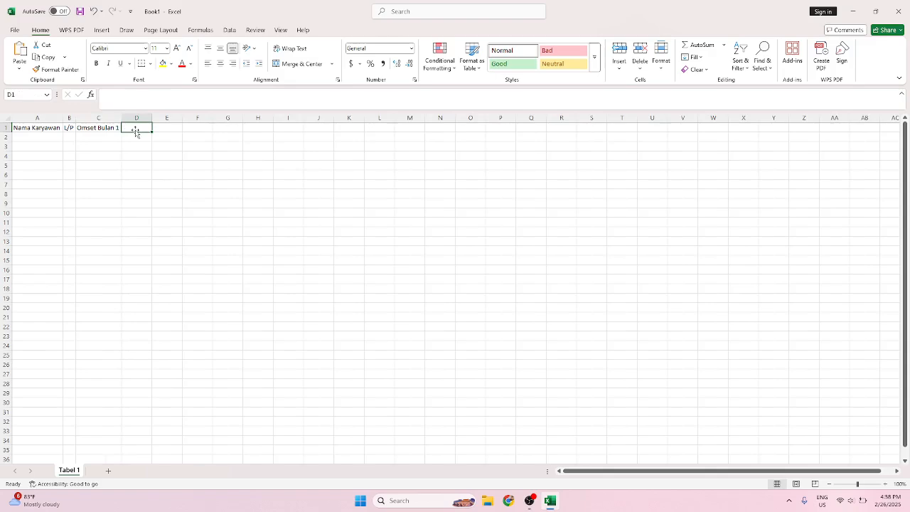
- Enter the header "Omset Bulan 2" in cell D1 and AutoFit column D to it
{"action": "type", "text": "Omset"}
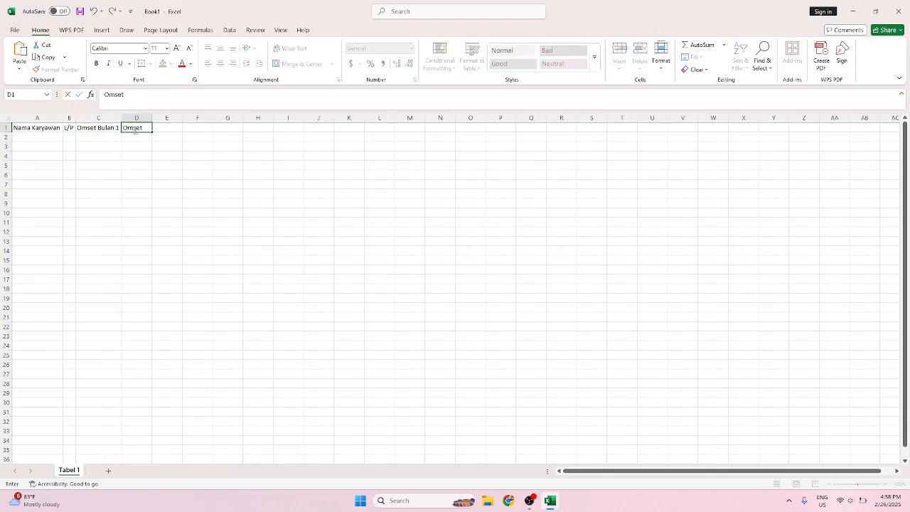
{"action": "type", "text": " Bulan 2"}
{"action": "key", "text": "Tab"}
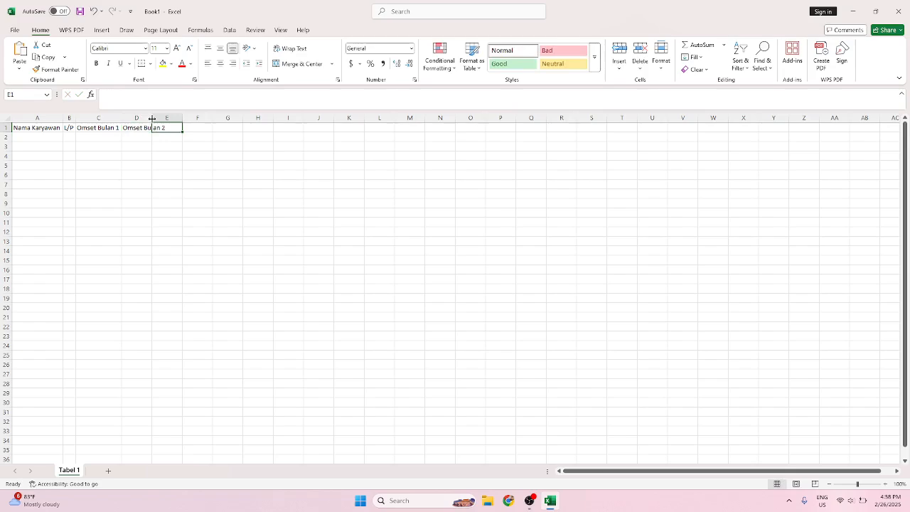
{"action": "double_click", "coordinate": [152, 119]}
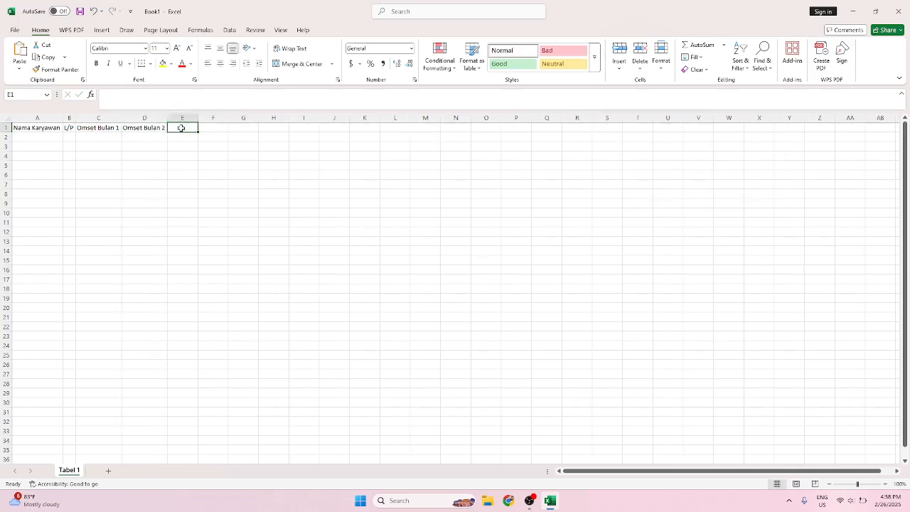
- Enter the header "Omset Bulan 3" in cell E1 and AutoFit column E to it
{"action": "type", "text": "Omset"}
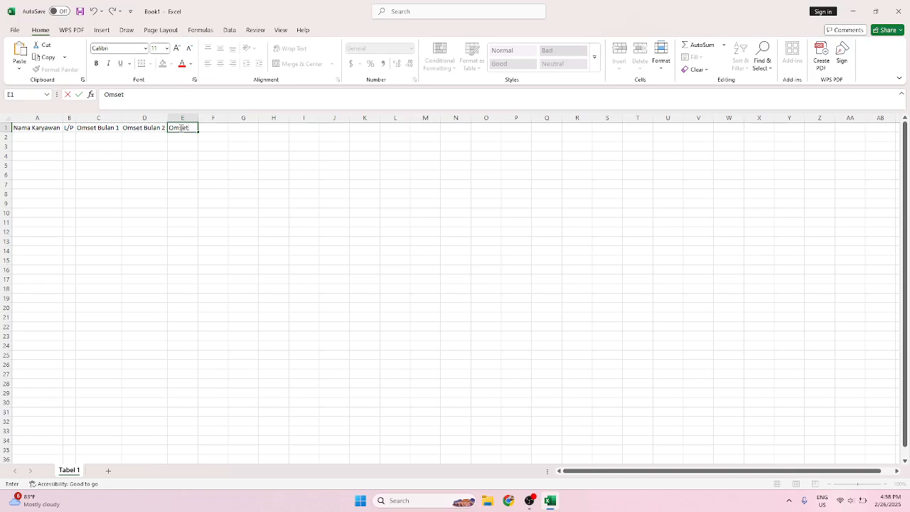
{"action": "type", "text": " Bulan 3"}
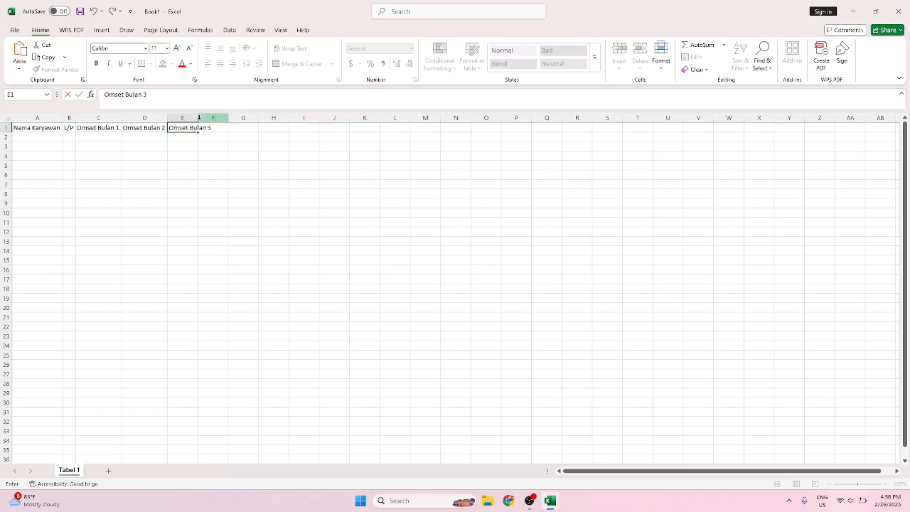
{"action": "key", "text": "Tab"}
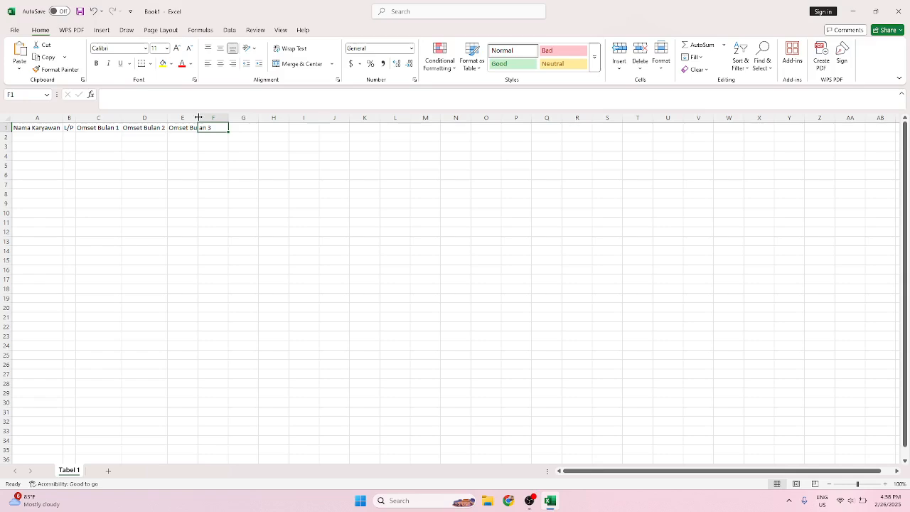
{"action": "double_click", "coordinate": [198, 117]}
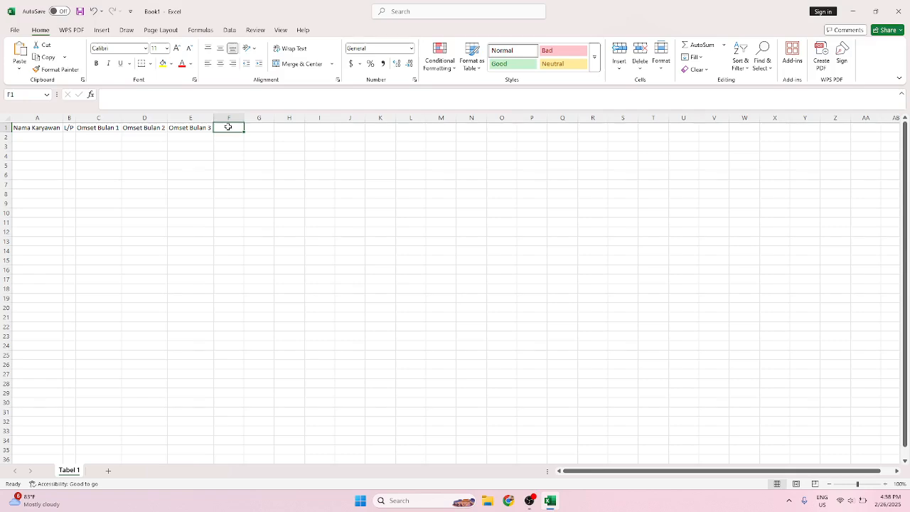
- Enter the header "Total Omset" in cell F1 and widen column F manually to fit its text
{"action": "type", "text": "Tot"}
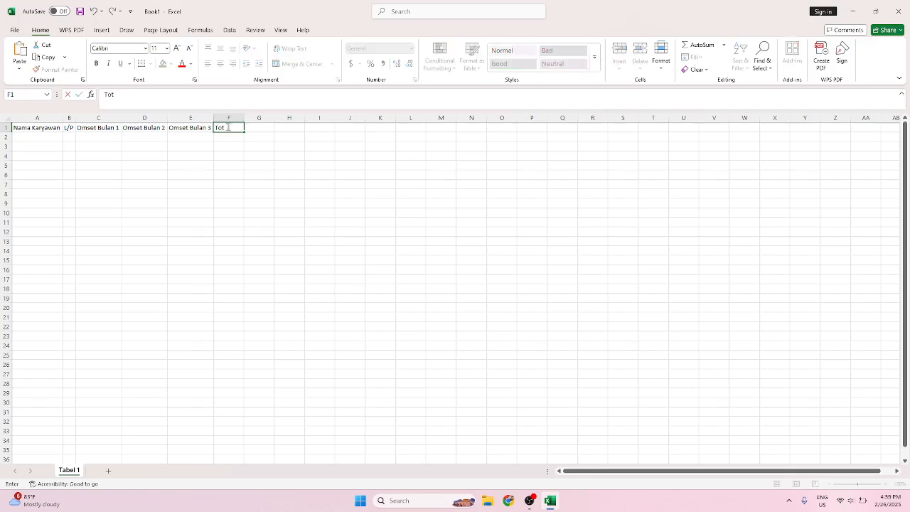
{"action": "type", "text": "al Omset"}
{"action": "left_click", "coordinate": [247, 164]}
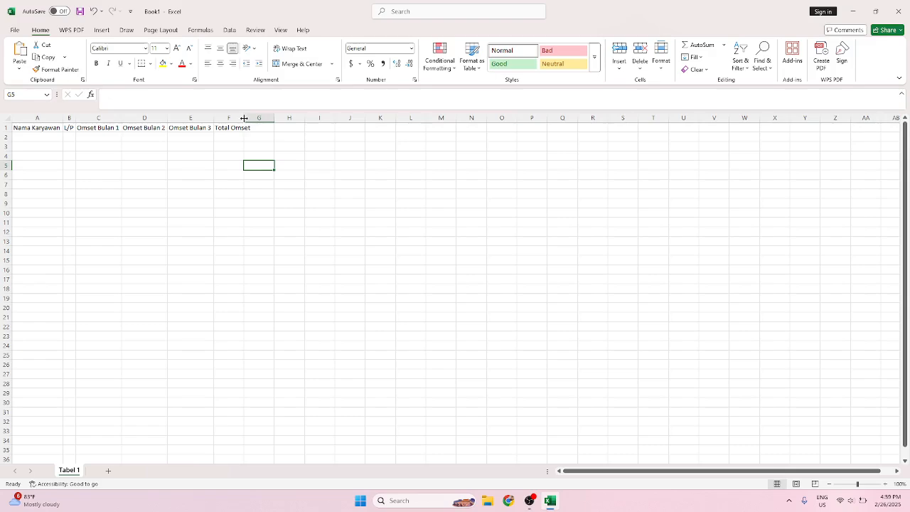
{"action": "left_click_drag", "start_coordinate": [244, 118], "coordinate": [253, 118]}
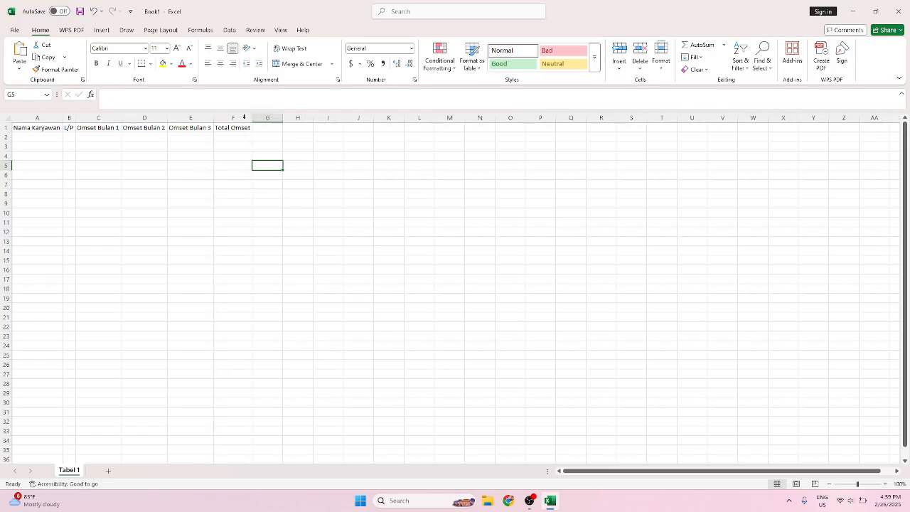
{"action": "left_click", "coordinate": [235, 148]}
{"action": "left_click", "coordinate": [274, 152]}
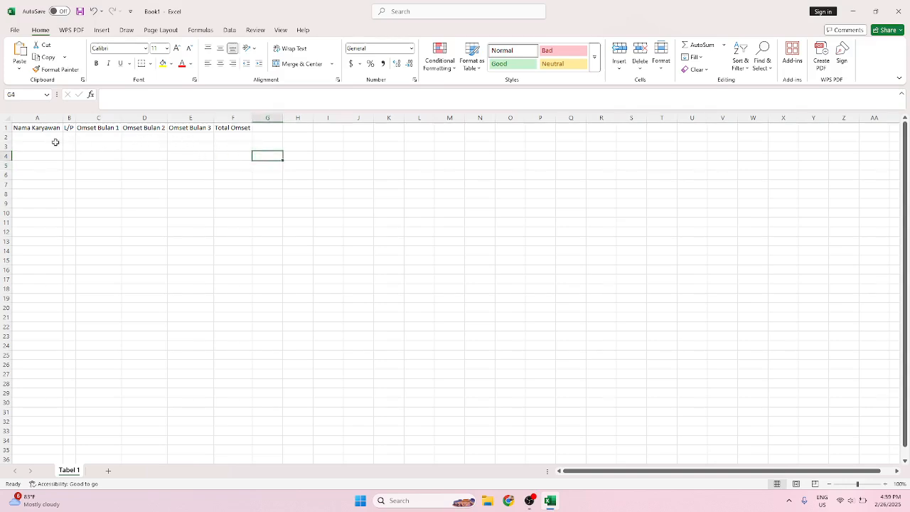
{"action": "left_click_drag", "start_coordinate": [39, 128], "coordinate": [240, 127]}
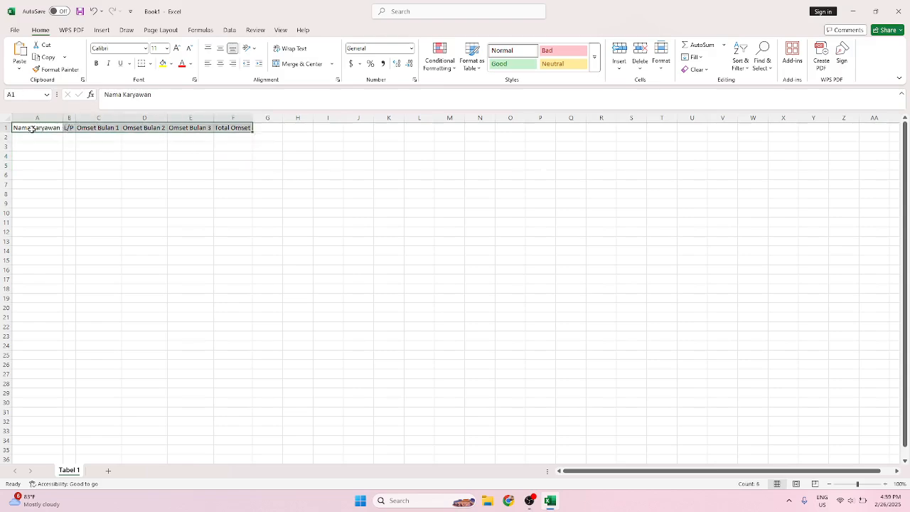
- Try increasing the height of header row 1 manually, and undo the height change
{"action": "left_click", "coordinate": [5, 127]}
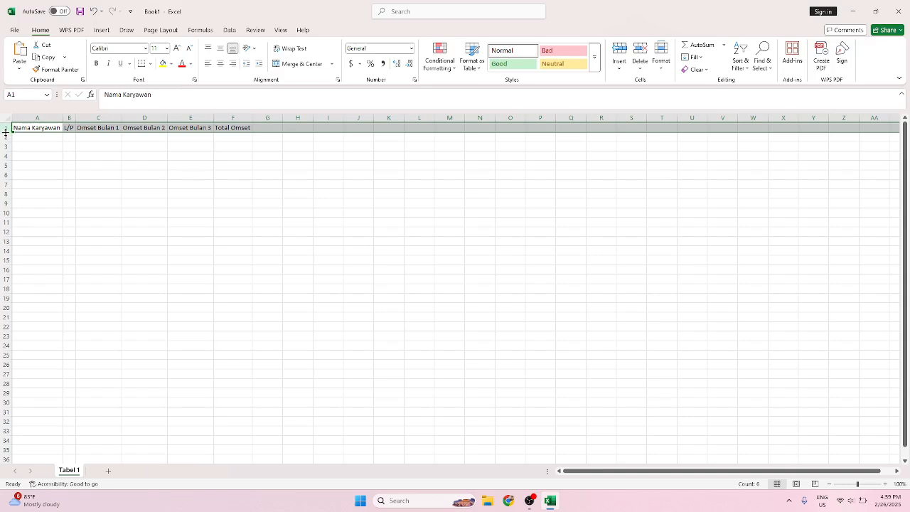
{"action": "left_click_drag", "start_coordinate": [5, 131], "coordinate": [5, 141]}
{"action": "left_click", "coordinate": [106, 163]}
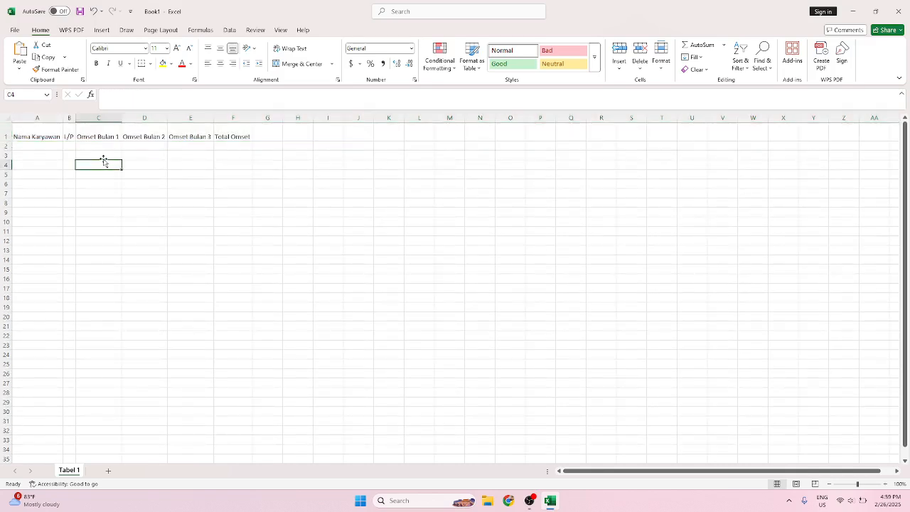
{"action": "left_click", "coordinate": [92, 10]}
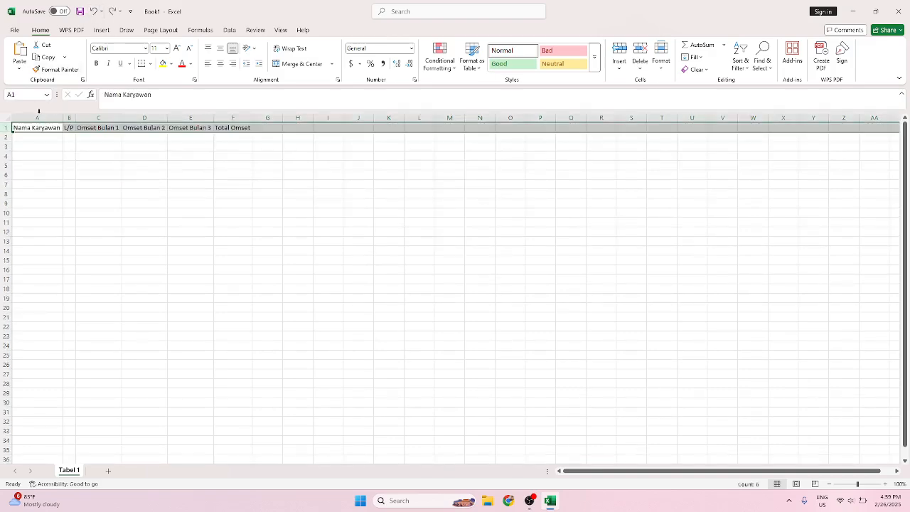
- Increase the height of header row 1 by entering a larger exact row height value
{"action": "right_click", "coordinate": [5, 128]}
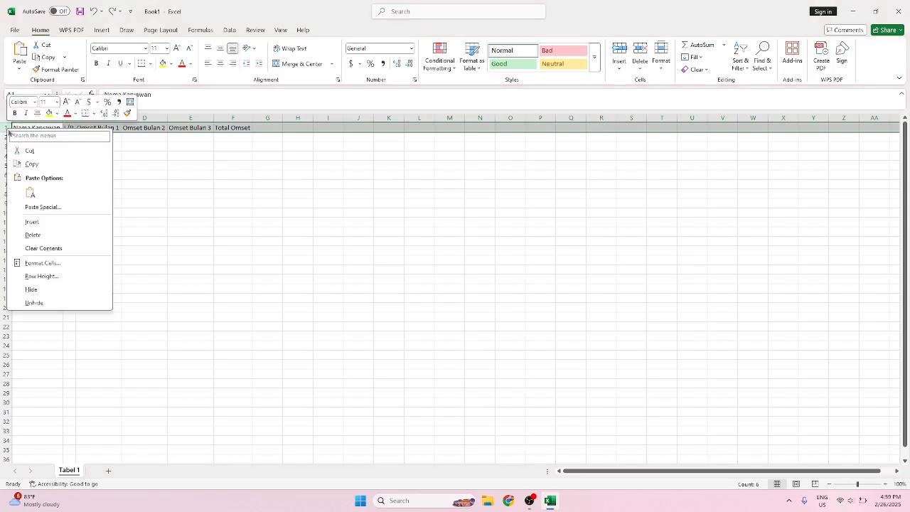
{"action": "right_click", "coordinate": [4, 129]}
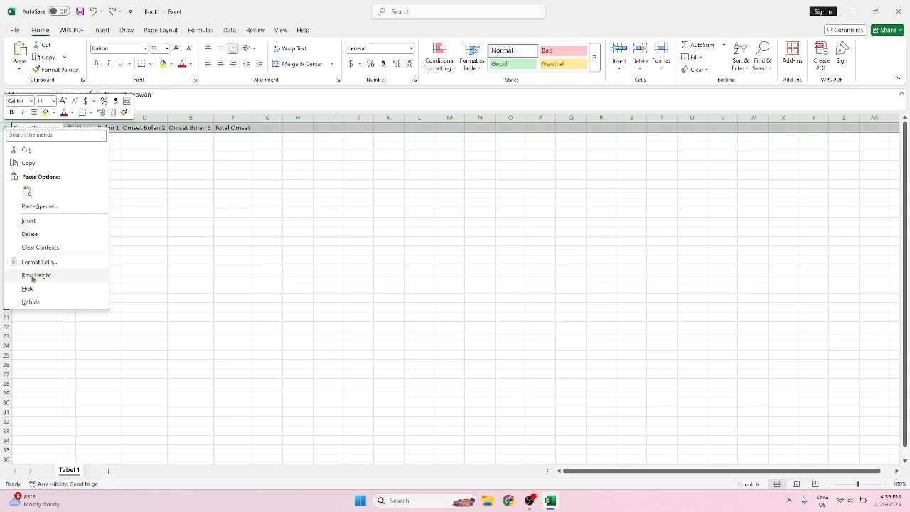
{"action": "left_click", "coordinate": [32, 276]}
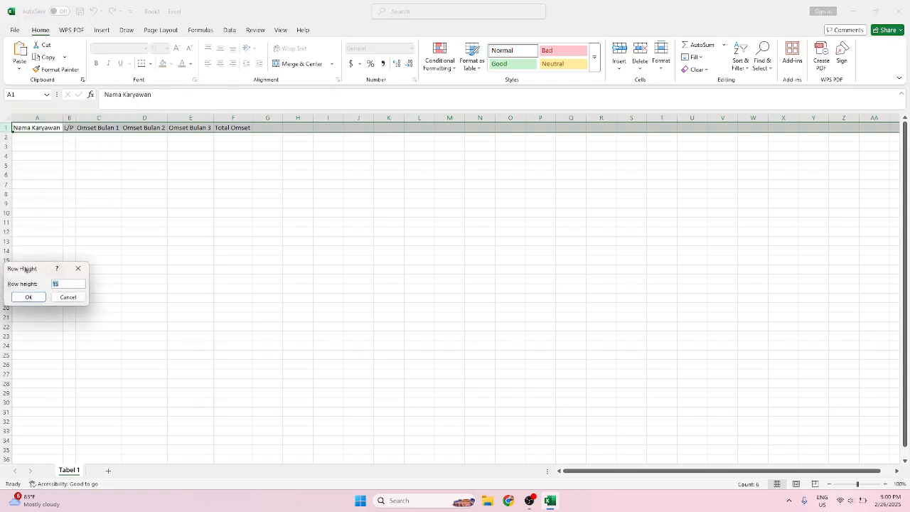
{"action": "left_click_drag", "start_coordinate": [28, 268], "coordinate": [201, 186]}
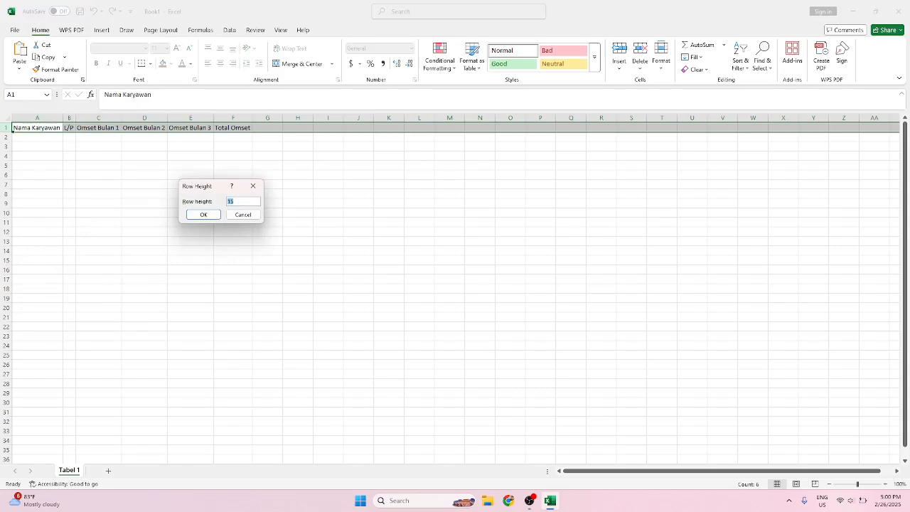
{"action": "left_click", "coordinate": [204, 215]}
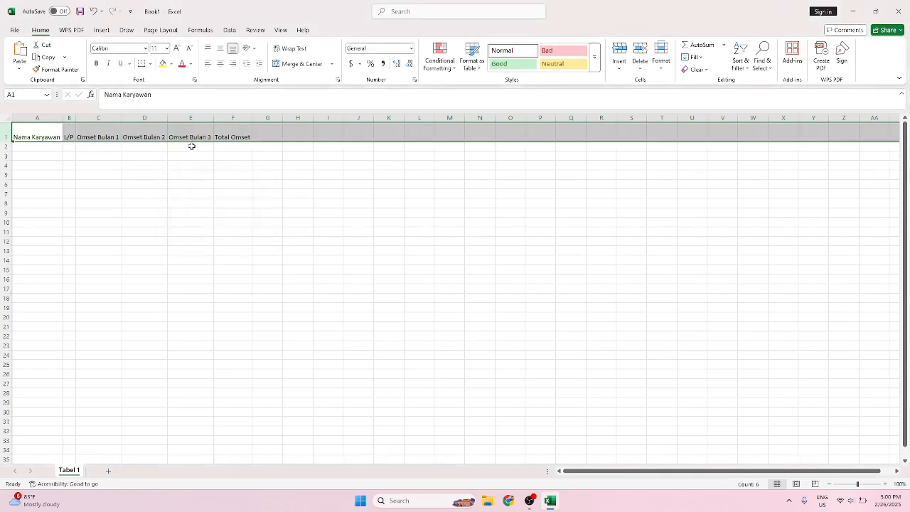
{"action": "left_click", "coordinate": [231, 172]}
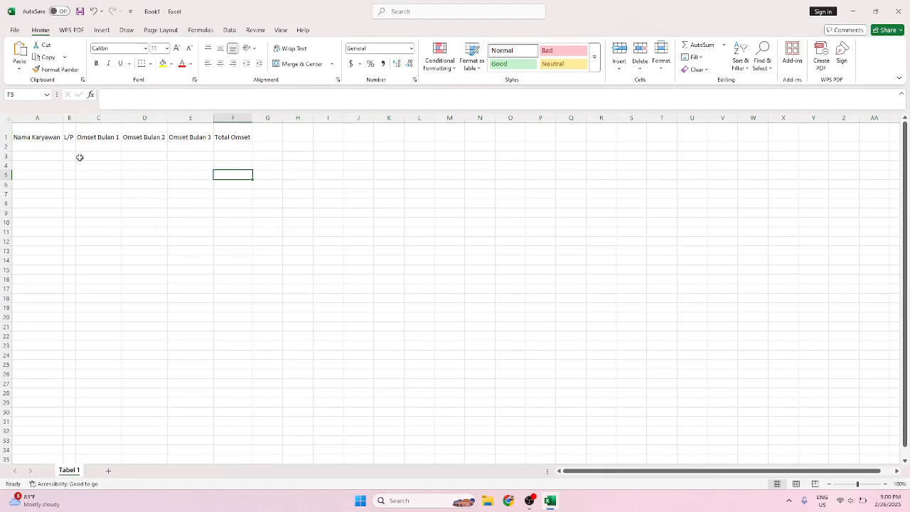
- Try a wider column A and narrow it back to fit the "Nama Karyawan" header
{"action": "left_click", "coordinate": [38, 136]}
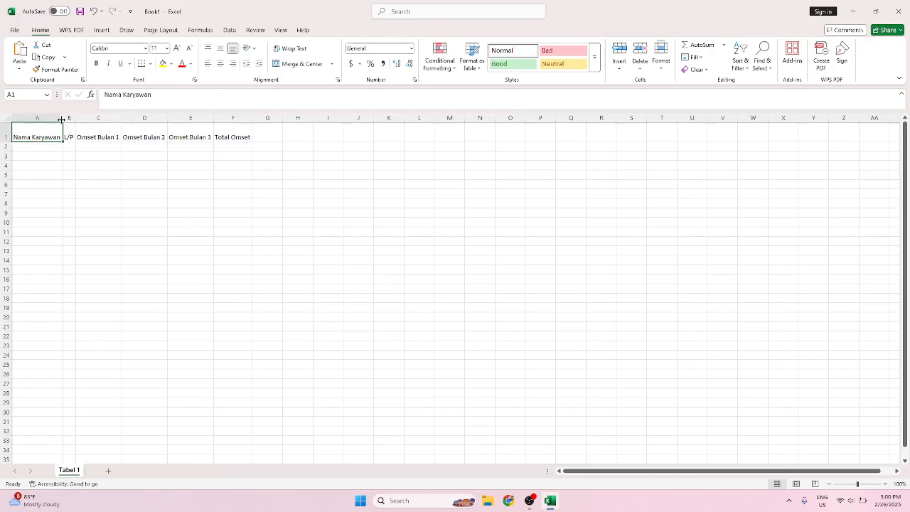
{"action": "left_click_drag", "start_coordinate": [64, 117], "coordinate": [97, 119]}
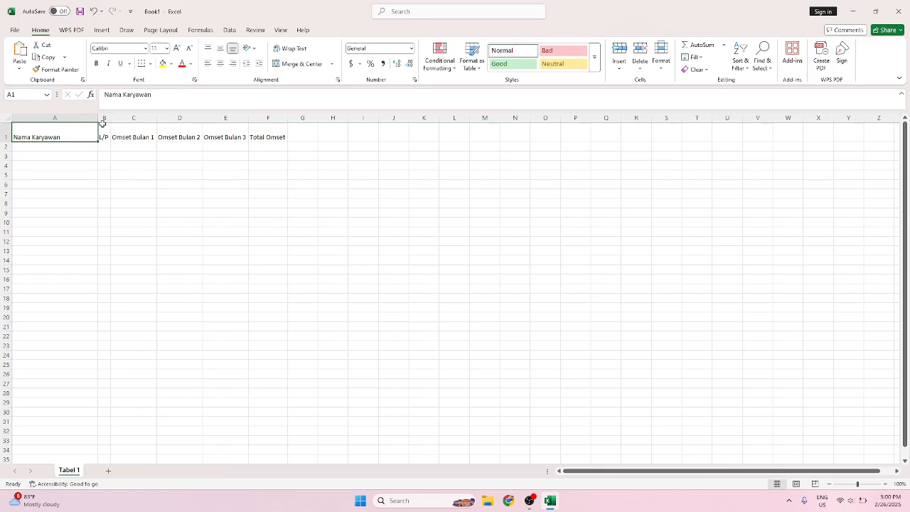
{"action": "left_click_drag", "start_coordinate": [98, 119], "coordinate": [62, 137]}
{"action": "left_click", "coordinate": [77, 168]}
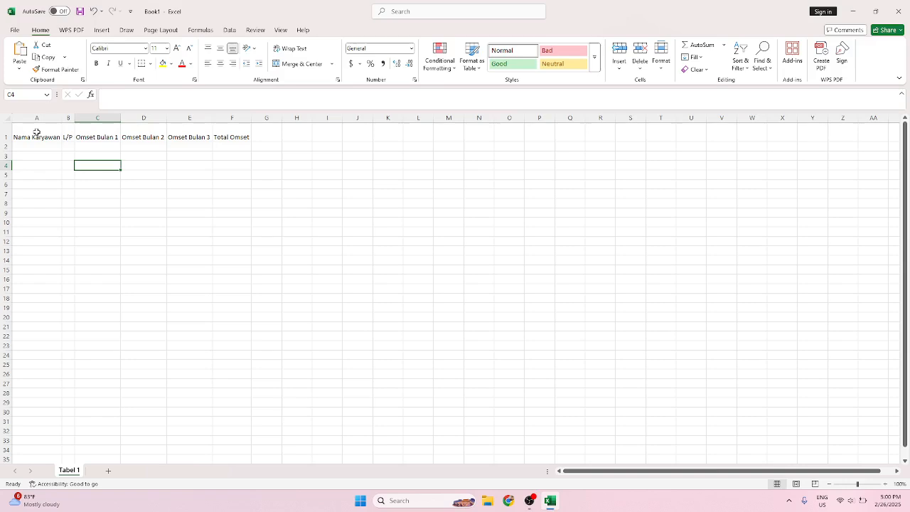
- Select the header cells A1:F1 and align their text vertically to the middle of the row
{"action": "left_click", "coordinate": [36, 133]}
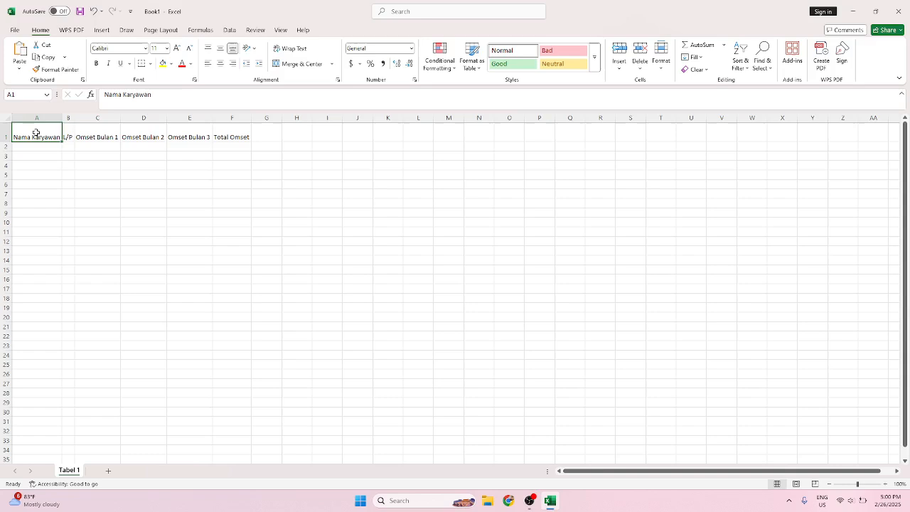
{"action": "left_click_drag", "start_coordinate": [36, 133], "coordinate": [231, 136]}
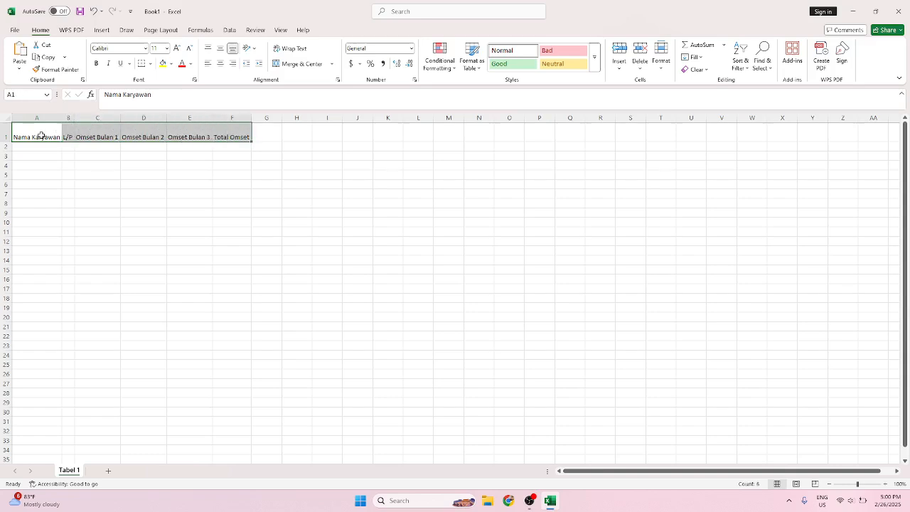
{"action": "left_click", "coordinate": [39, 135]}
{"action": "left_click_drag", "start_coordinate": [37, 134], "coordinate": [235, 135]}
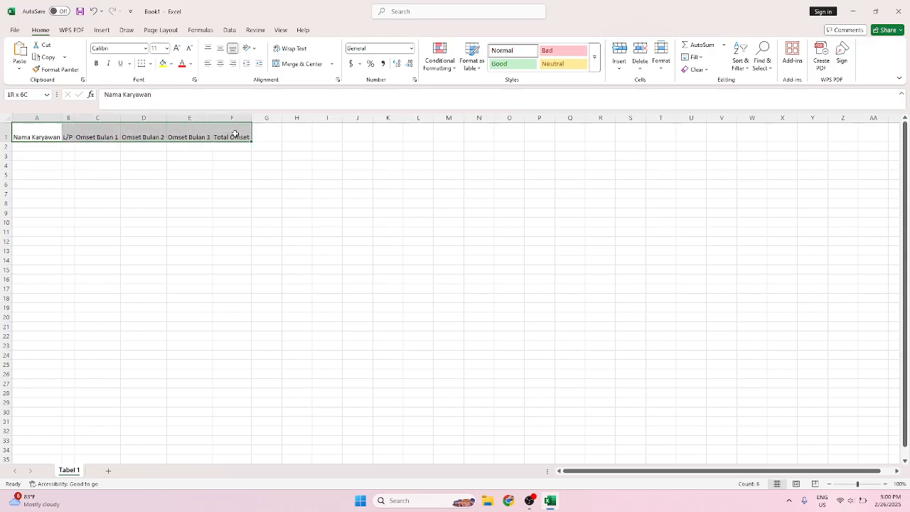
{"action": "left_click", "coordinate": [34, 134]}
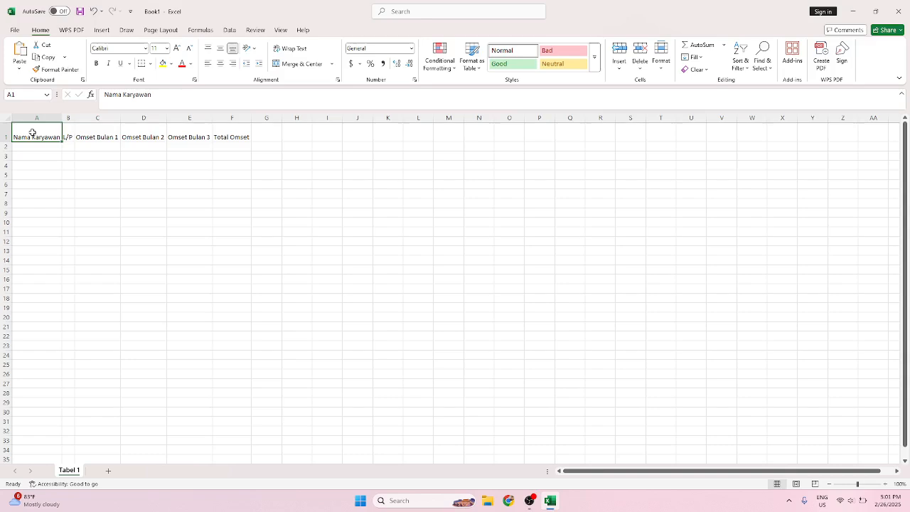
{"action": "key", "text": "shift+Right"}
{"action": "key", "text": "shift+Right"}
{"action": "key", "text": "shift+Right"}
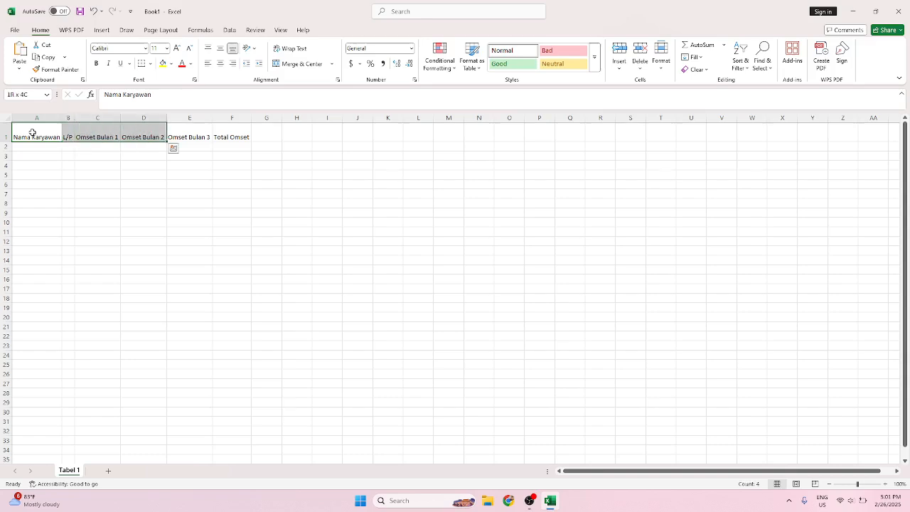
{"action": "key", "text": "shift+Right"}
{"action": "key", "text": "shift+Right"}
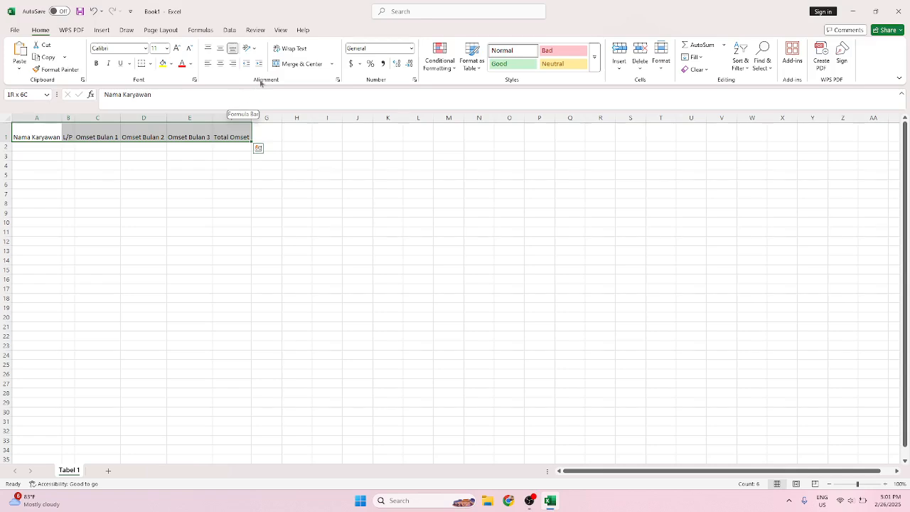
{"action": "left_click", "coordinate": [220, 50]}
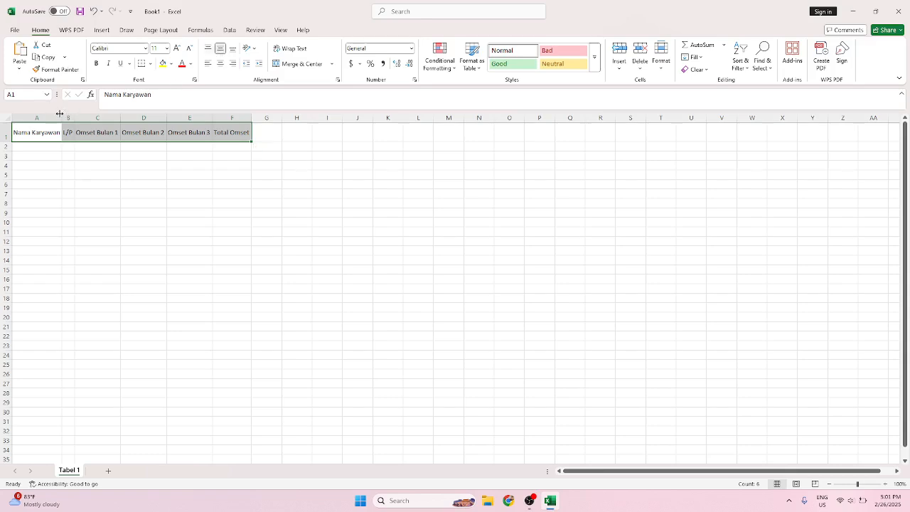
- Center the headers in A1:F1 horizontally and widen column A to leave space around "Nama Karyawan"
{"action": "left_click_drag", "start_coordinate": [62, 116], "coordinate": [86, 115]}
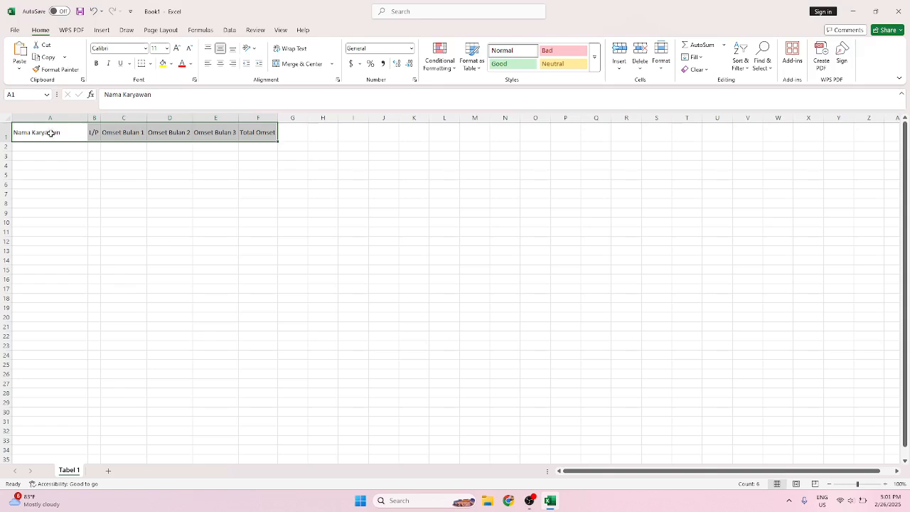
{"action": "double_click", "coordinate": [87, 118]}
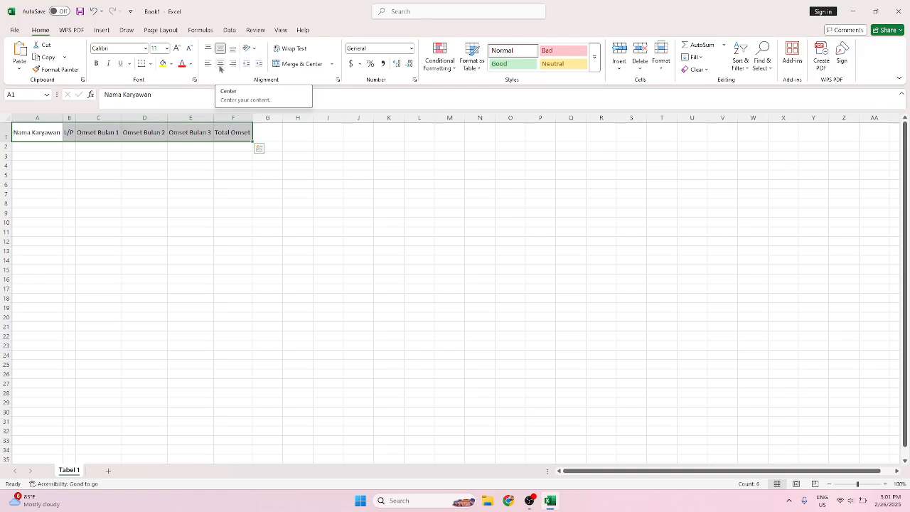
{"action": "left_click", "coordinate": [221, 67]}
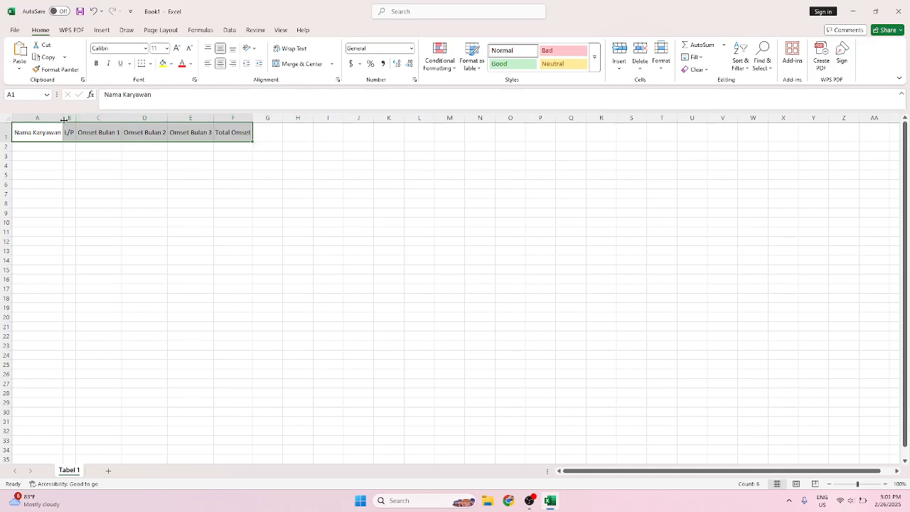
{"action": "left_click_drag", "start_coordinate": [63, 118], "coordinate": [119, 126]}
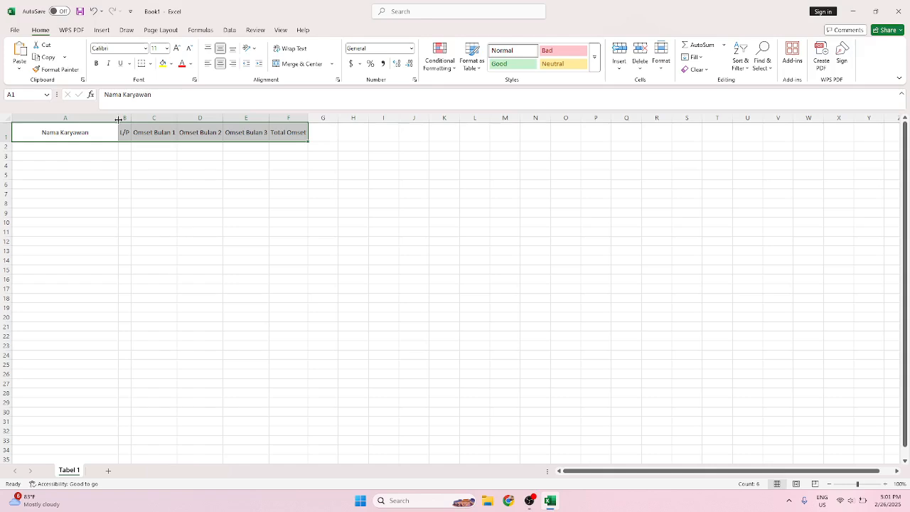
{"action": "left_click_drag", "start_coordinate": [118, 120], "coordinate": [88, 118]}
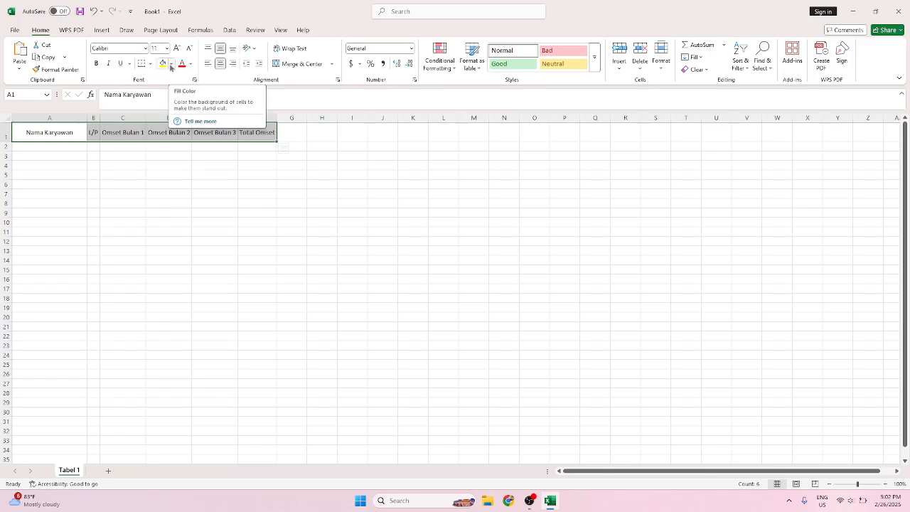
- Fill the header cells A1:F1 with a light blue theme color
{"action": "left_click", "coordinate": [171, 64]}
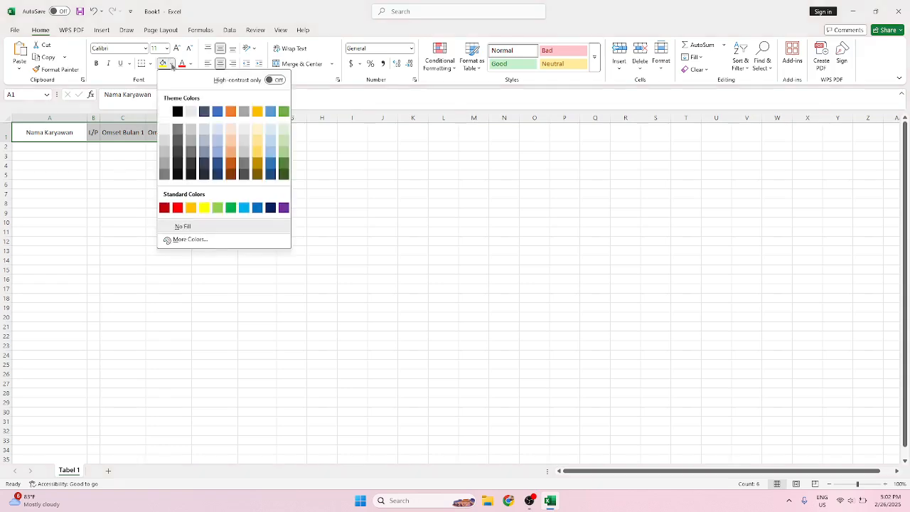
{"action": "left_click", "coordinate": [270, 141]}
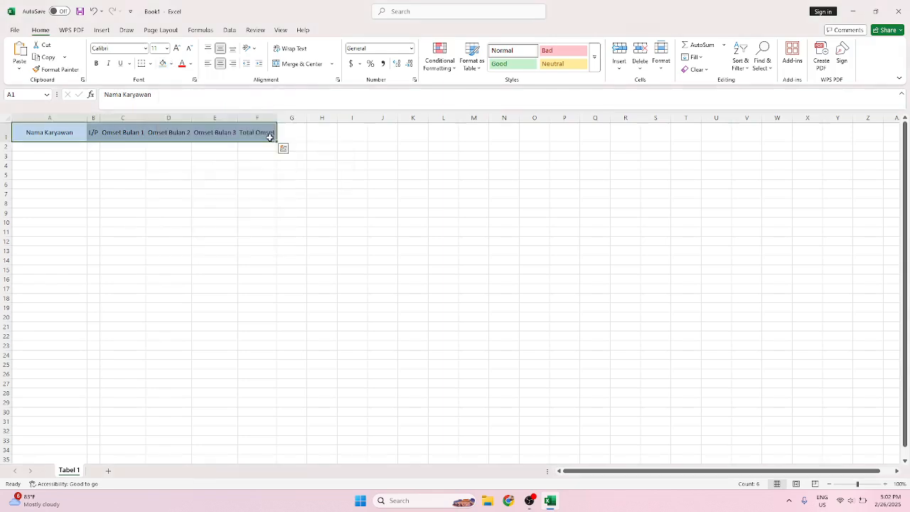
{"action": "left_click", "coordinate": [166, 155]}
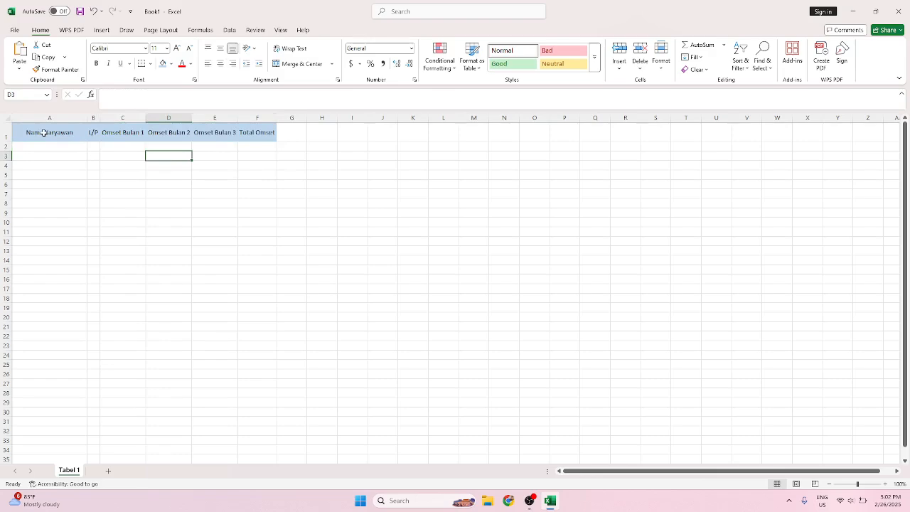
- Make the header text in cells A1:F1 bold
{"action": "left_click_drag", "start_coordinate": [42, 132], "coordinate": [242, 133]}
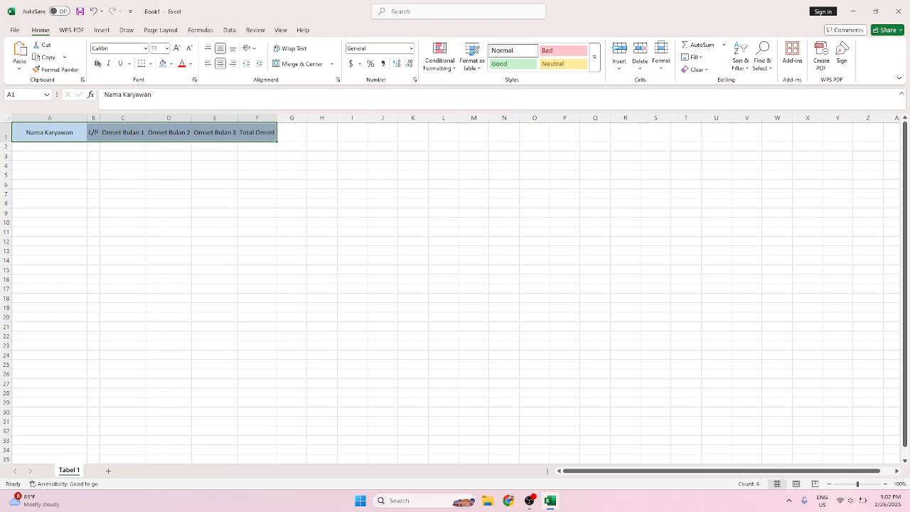
{"action": "left_click", "coordinate": [97, 65]}
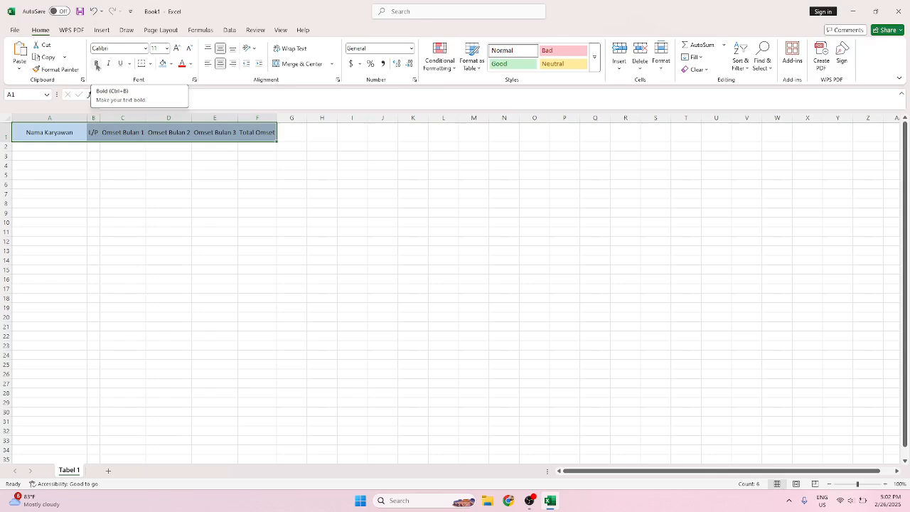
{"action": "left_click", "coordinate": [97, 65]}
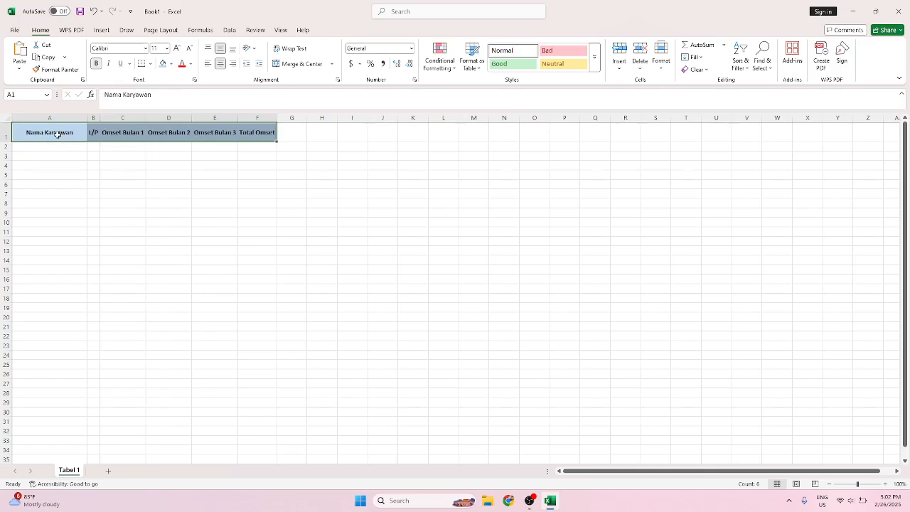
{"action": "left_click", "coordinate": [167, 155]}
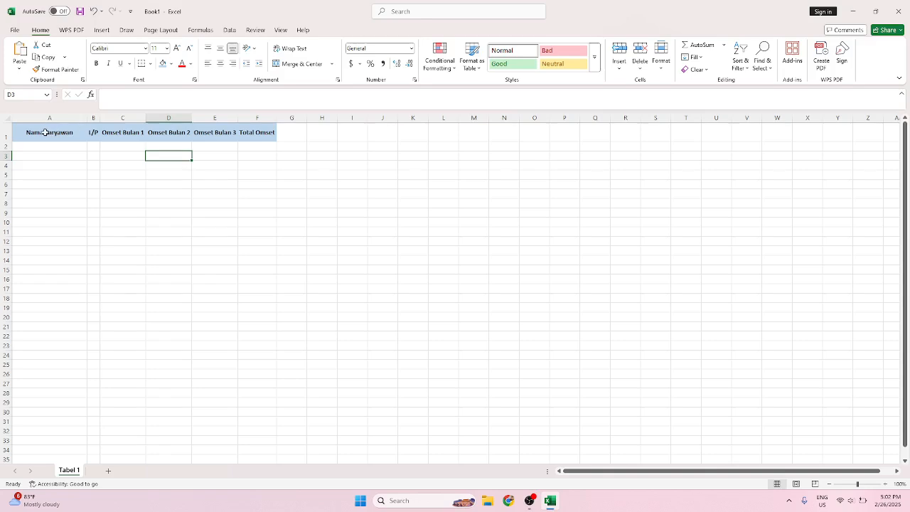
- Apply all borders to the header cells A1:F1
{"action": "left_click_drag", "start_coordinate": [39, 133], "coordinate": [263, 137]}
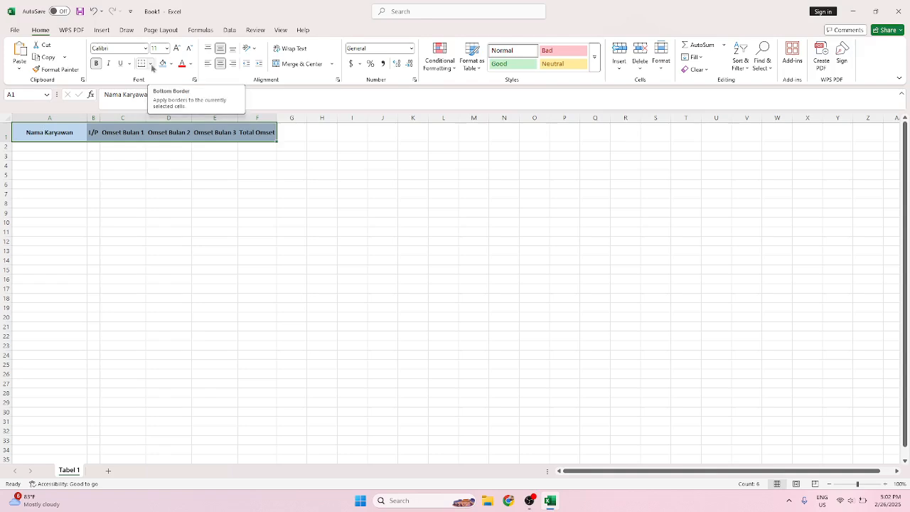
{"action": "left_click", "coordinate": [151, 68]}
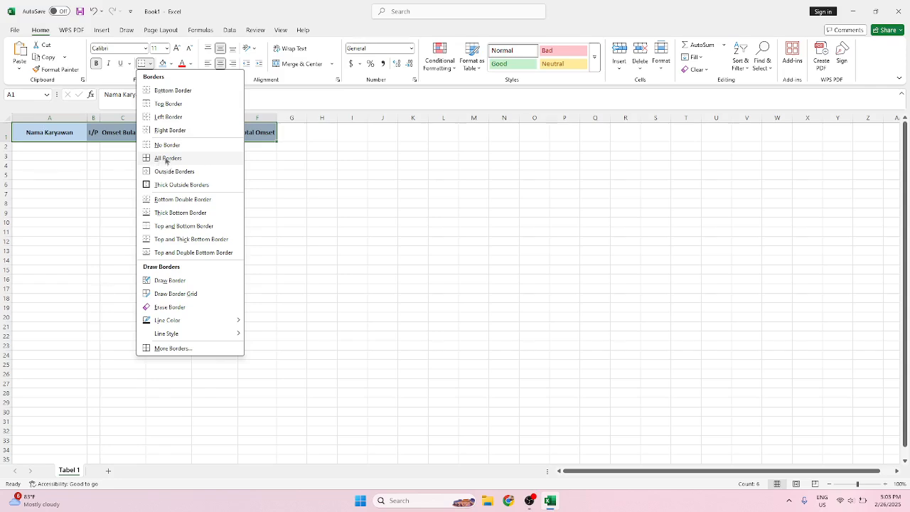
{"action": "left_click", "coordinate": [165, 158]}
{"action": "left_click", "coordinate": [214, 148]}
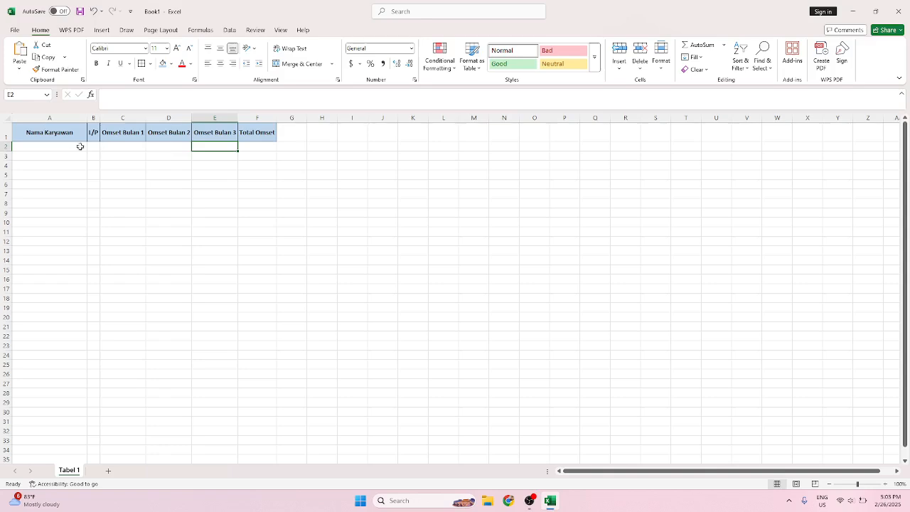
- Enter the first three employees' names under Nama Karyawan in cells A2 to A4
{"action": "left_click", "coordinate": [42, 147]}
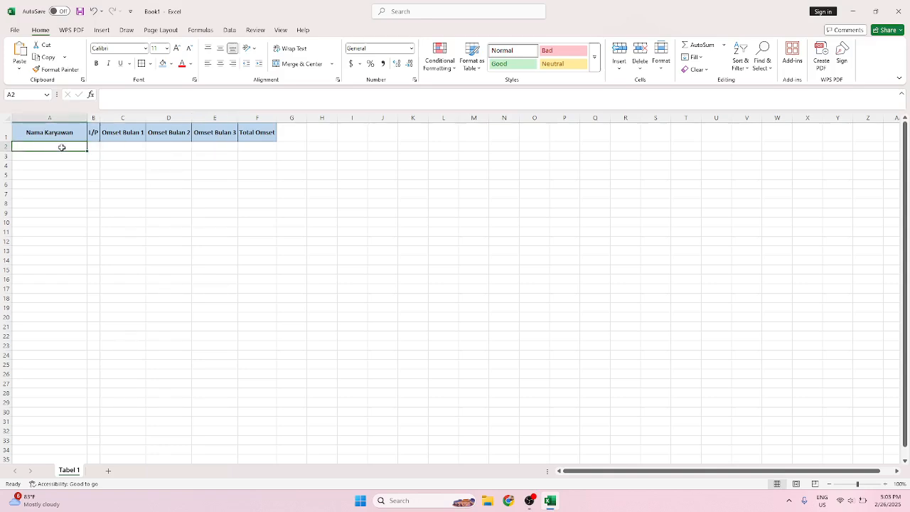
{"action": "type", "text": "Fajar Agustian"}
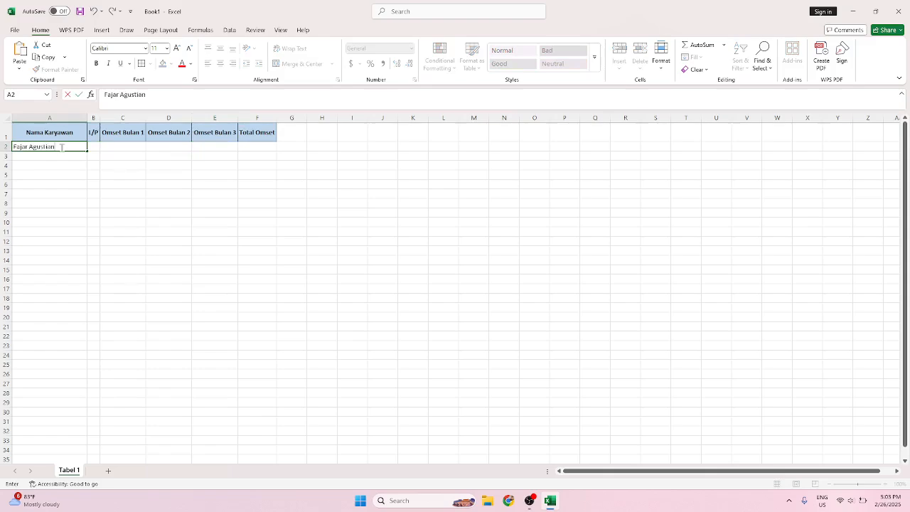
{"action": "key", "text": "Return"}
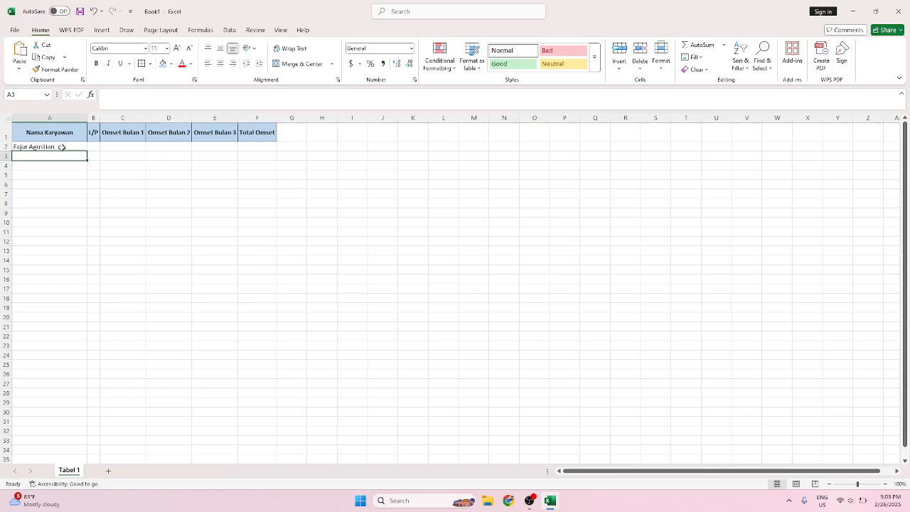
{"action": "type", "text": "Toni"}
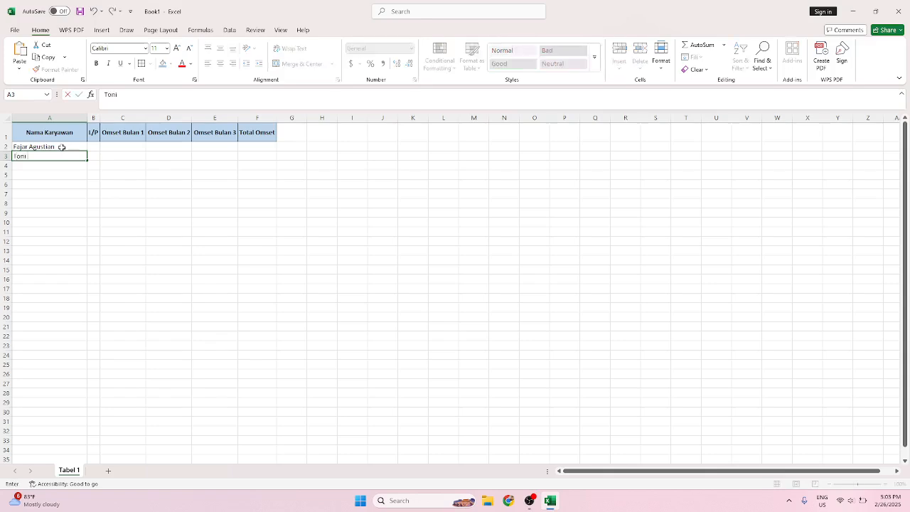
{"action": "type", "text": " Wartoni"}
{"action": "key", "text": "Return"}
{"action": "type", "text": "N"}
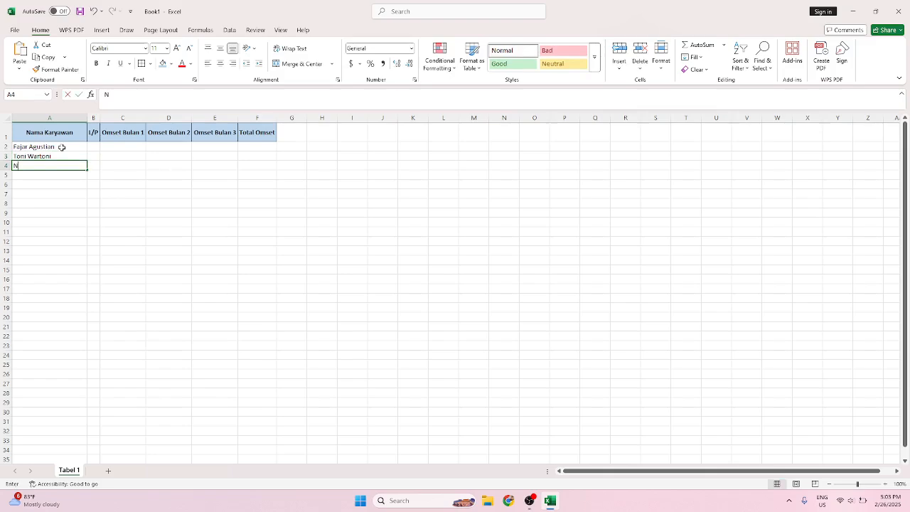
{"action": "type", "text": "adya"}
{"action": "key", "text": "Return"}
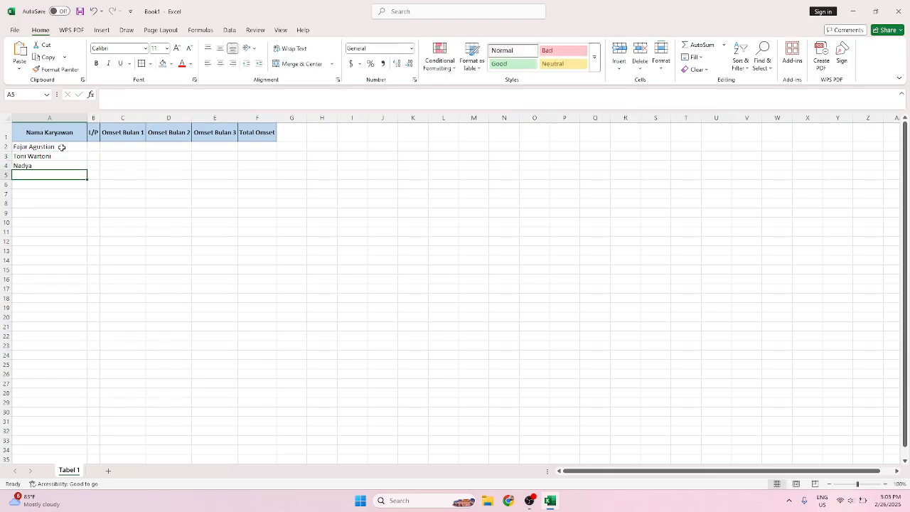
- Enter three more employee names under Nama Karyawan in cells A5 to A7
{"action": "type", "text": "Mahala"}
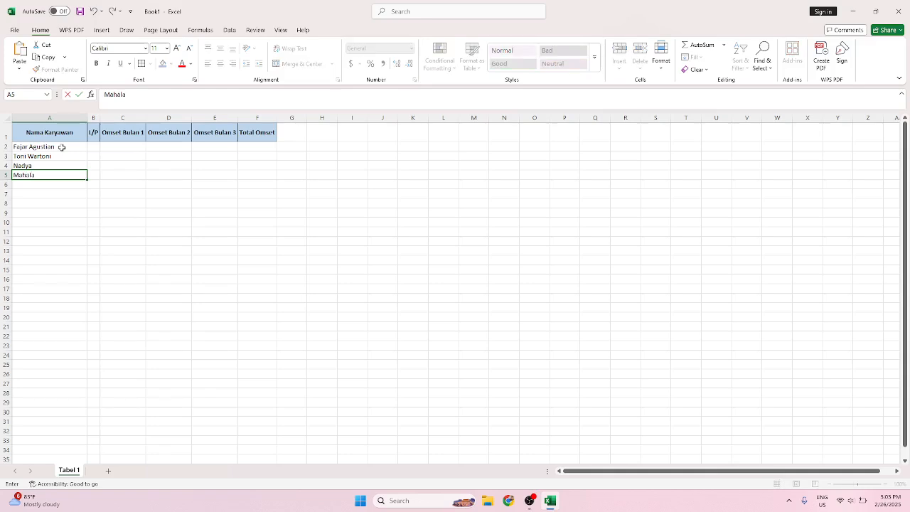
{"action": "type", "text": "ni"}
{"action": "key", "text": "Return"}
{"action": "type", "text": "Revan"}
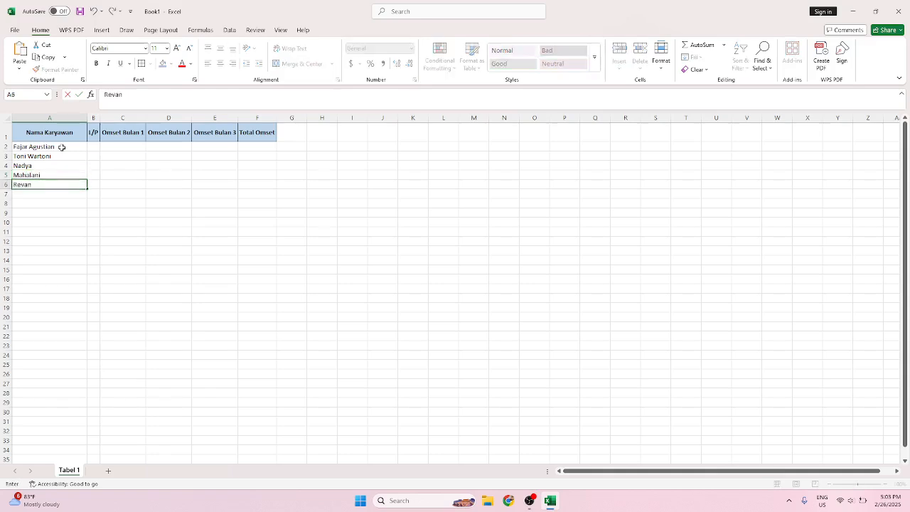
{"action": "key", "text": "Return"}
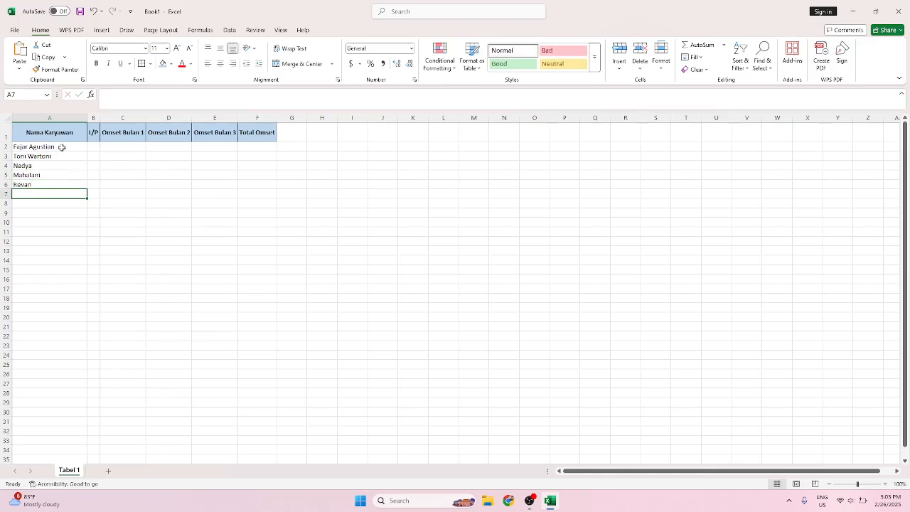
{"action": "type", "text": "Agus"}
{"action": "key", "text": "Tab"}
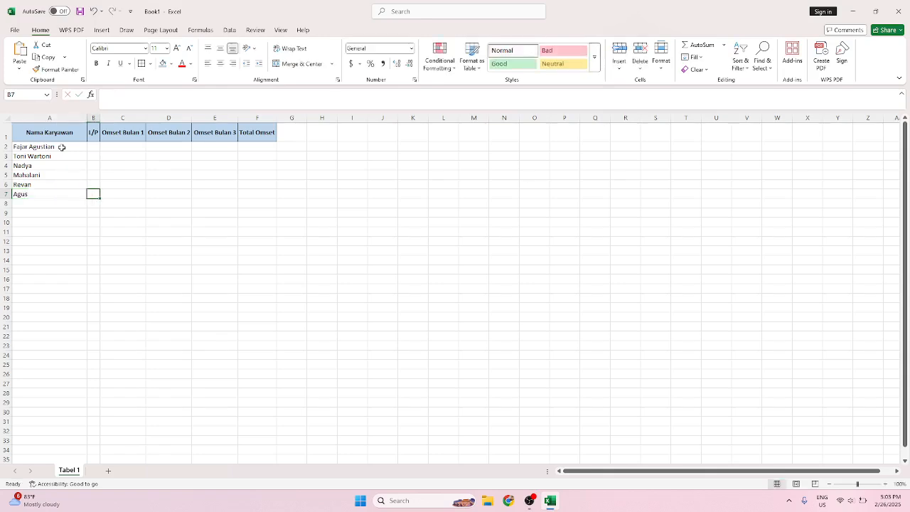
- Fill the L/P column from B2 to B5 with L, L, P and L
{"action": "left_click", "coordinate": [94, 145]}
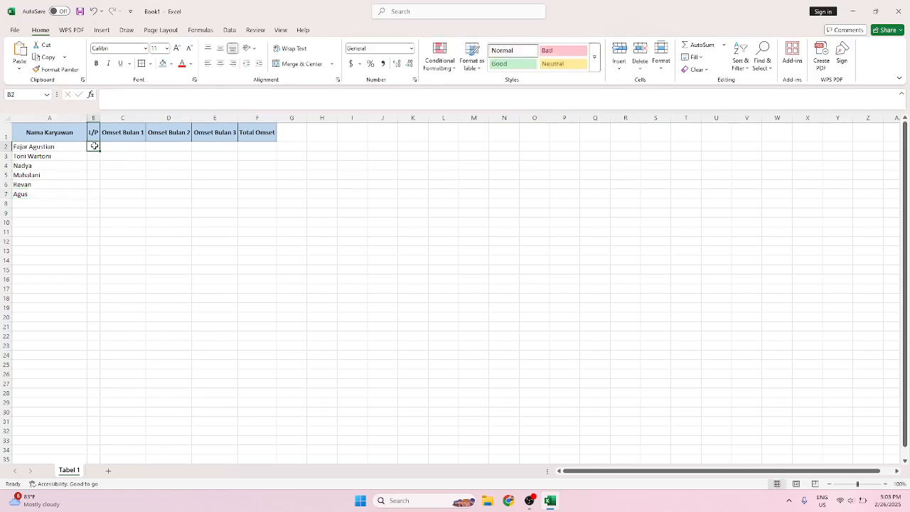
{"action": "type", "text": "L"}
{"action": "key", "text": "Return"}
{"action": "type", "text": "L"}
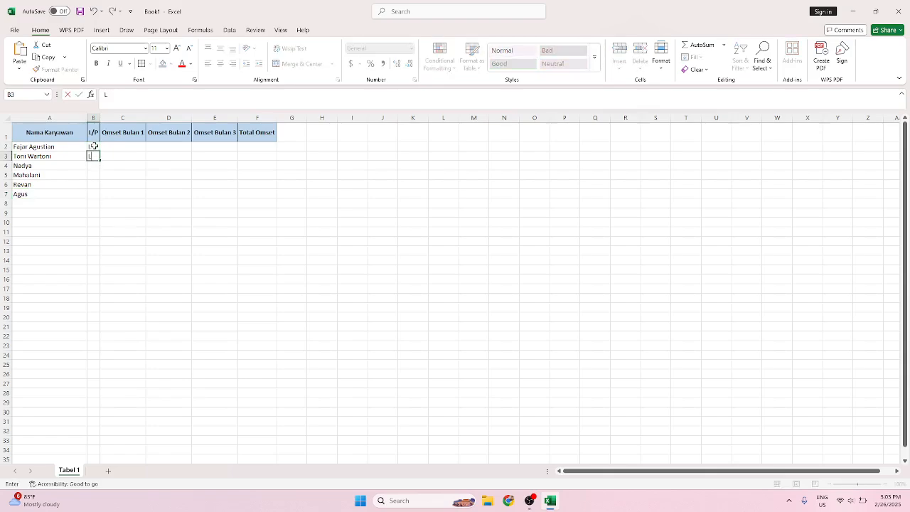
{"action": "key", "text": "Return"}
{"action": "type", "text": "P"}
{"action": "key", "text": "Return"}
{"action": "type", "text": "L"}
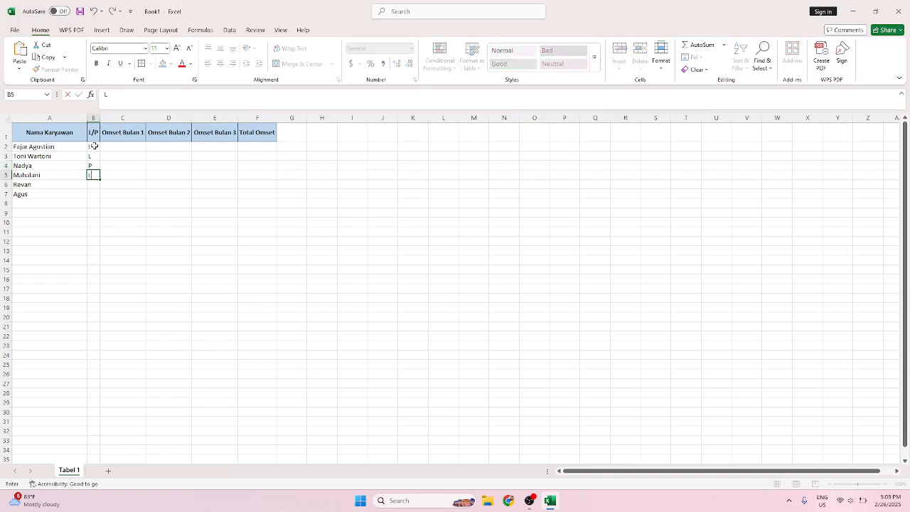
{"action": "key", "text": "Return"}
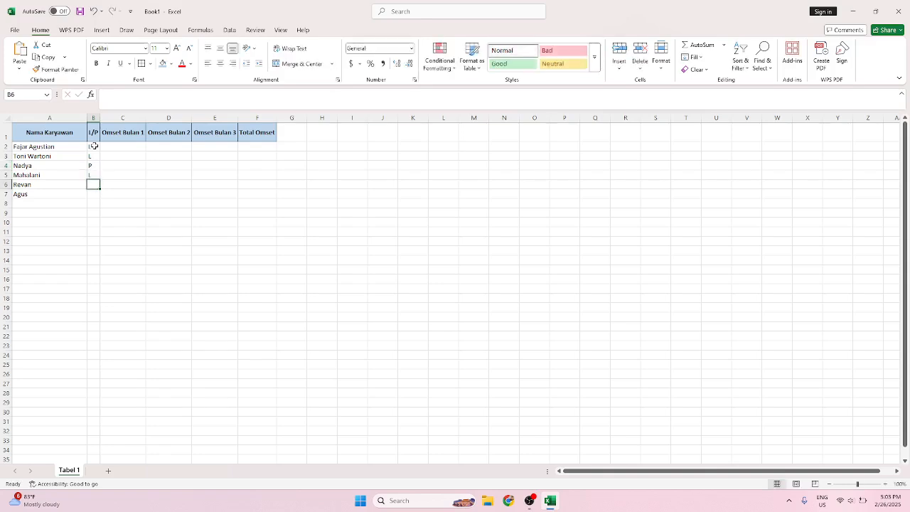
- Correct the L/P entry in B5 to P and enter L in both B6 and B7
{"action": "key", "text": "Up"}
{"action": "type", "text": "P"}
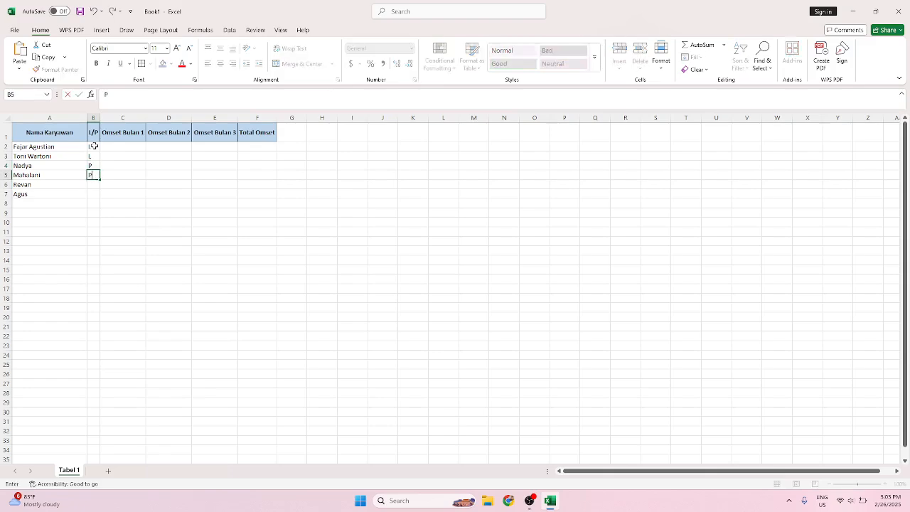
{"action": "key", "text": "Return"}
{"action": "type", "text": "L"}
{"action": "key", "text": "Return"}
{"action": "type", "text": "L"}
{"action": "key", "text": "Tab"}
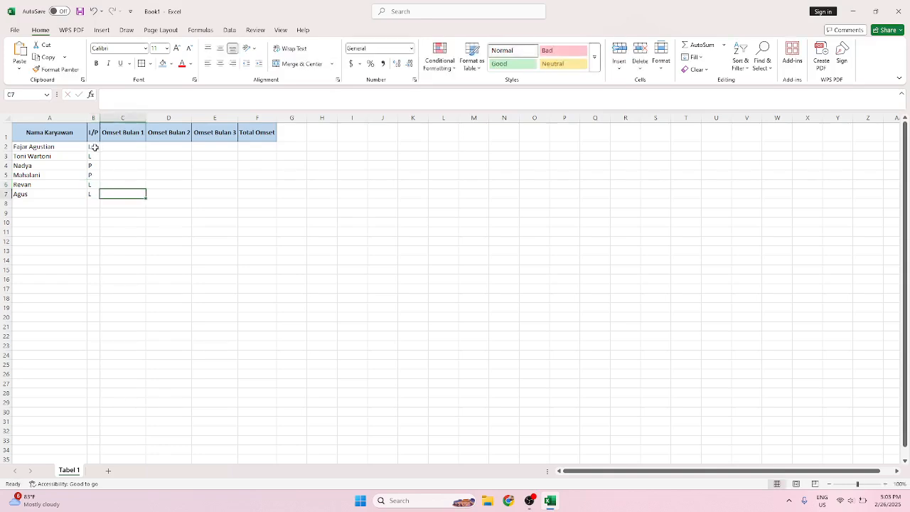
- Align the L/P entries in B2:B8 to the middle vertically and center them horizontally
{"action": "left_click", "coordinate": [94, 148]}
{"action": "left_click_drag", "start_coordinate": [95, 151], "coordinate": [94, 199]}
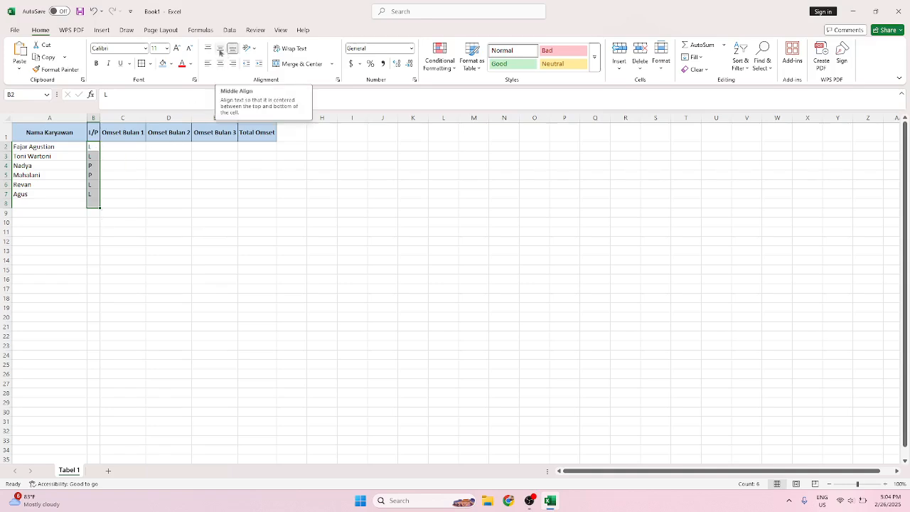
{"action": "left_click", "coordinate": [220, 49]}
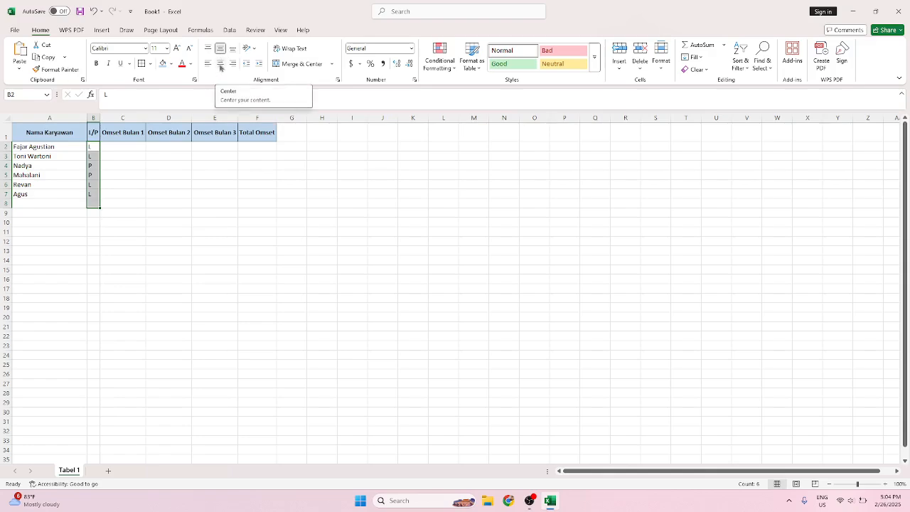
{"action": "left_click", "coordinate": [220, 63]}
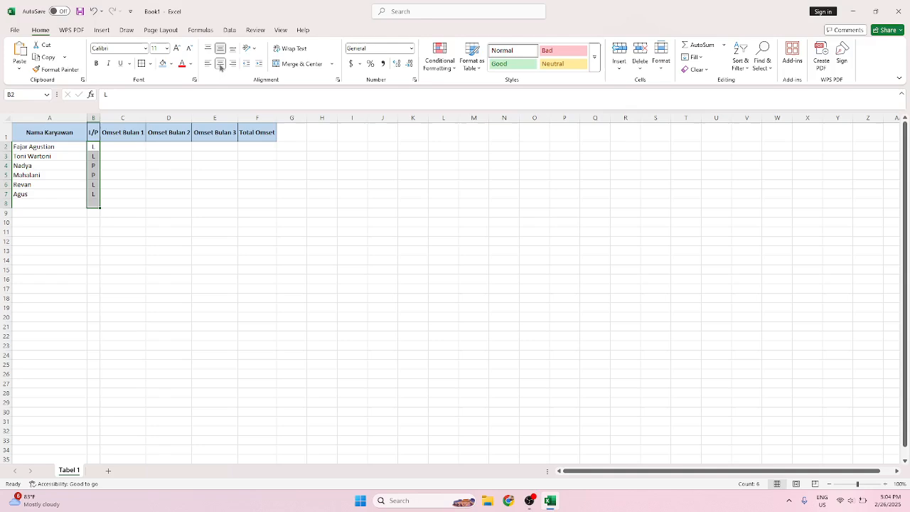
{"action": "left_click", "coordinate": [115, 174]}
- Enter the Omset Bulan 1 amounts 10000000, 15000000 and 9000000 in cells C2 to C4
{"action": "left_click", "coordinate": [122, 146]}
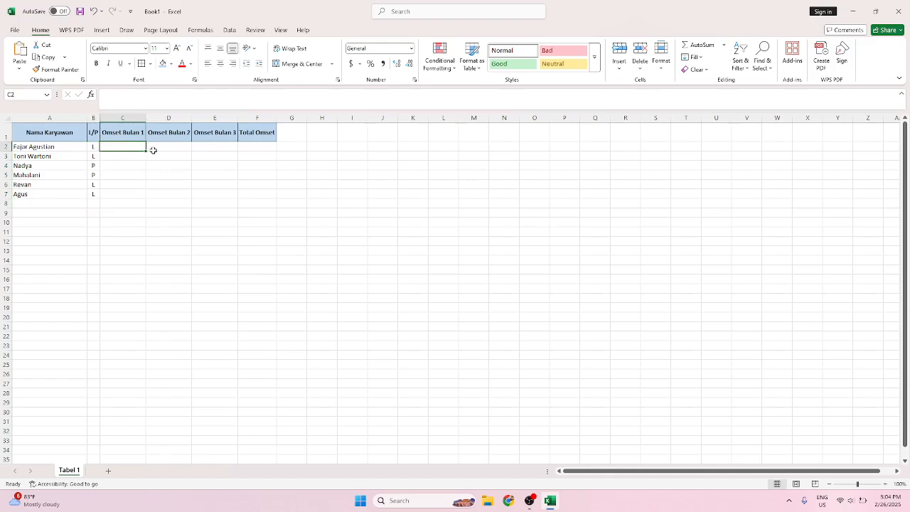
{"action": "type", "text": "10000000"}
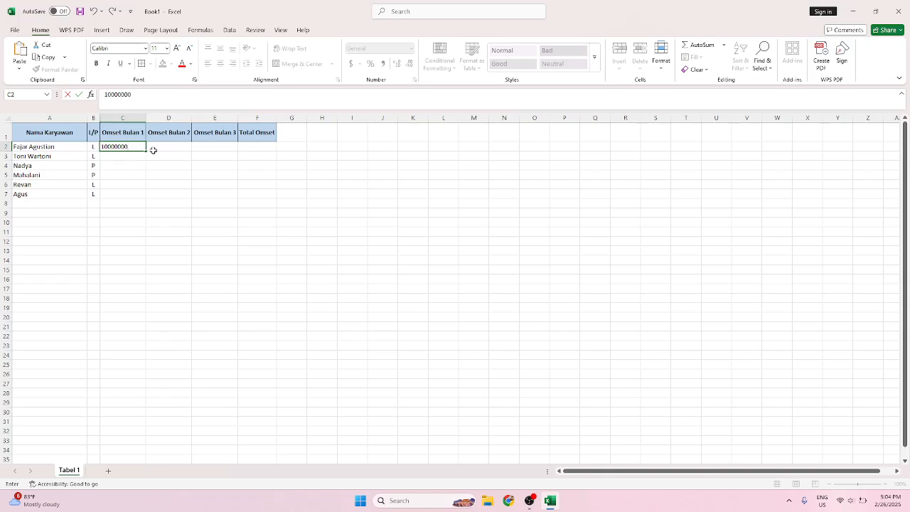
{"action": "key", "text": "Return"}
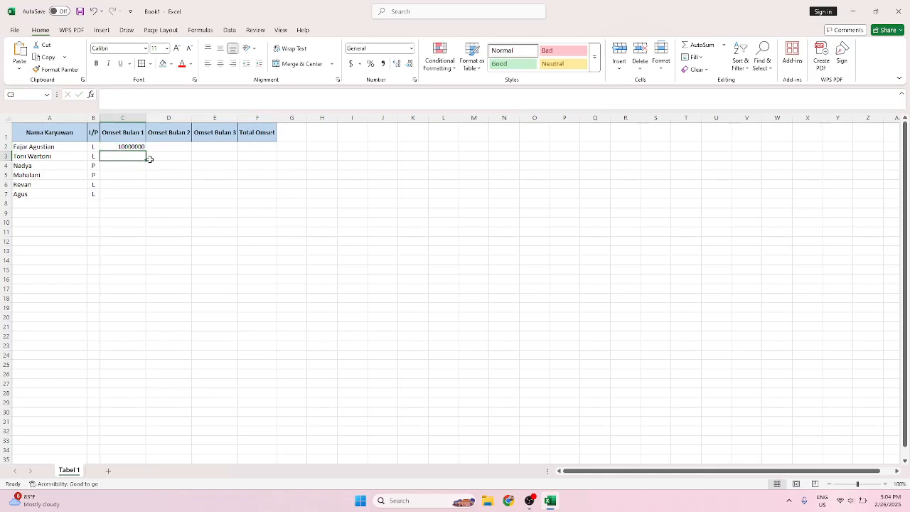
{"action": "type", "text": "15000"}
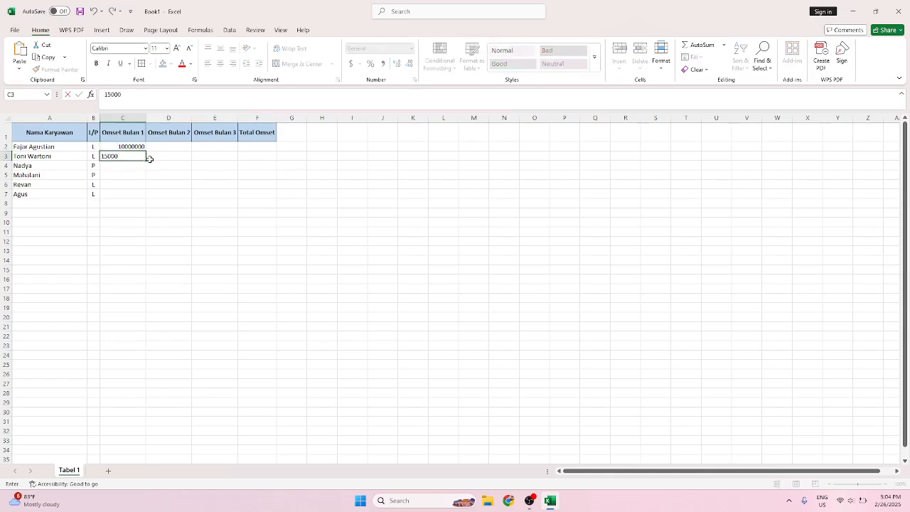
{"action": "type", "text": "0000"}
{"action": "key", "text": "Return"}
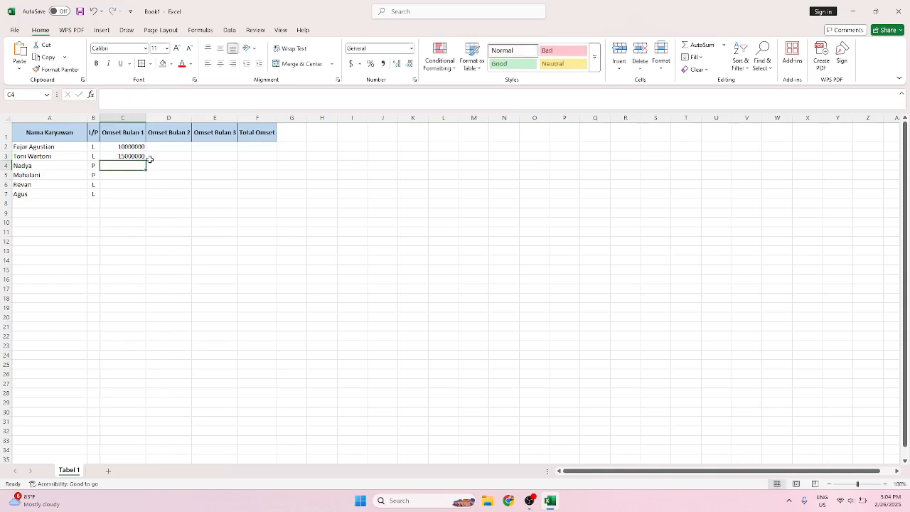
{"action": "type", "text": "9000000"}
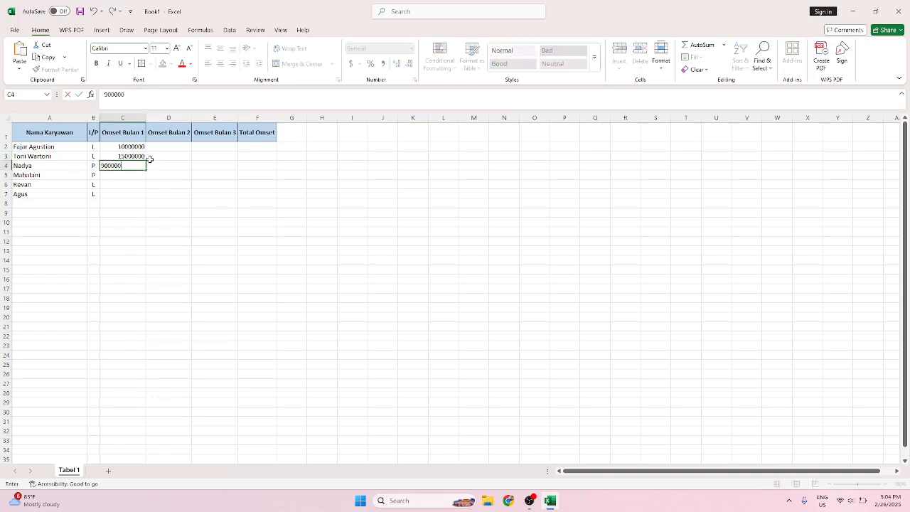
{"action": "key", "text": "Return"}
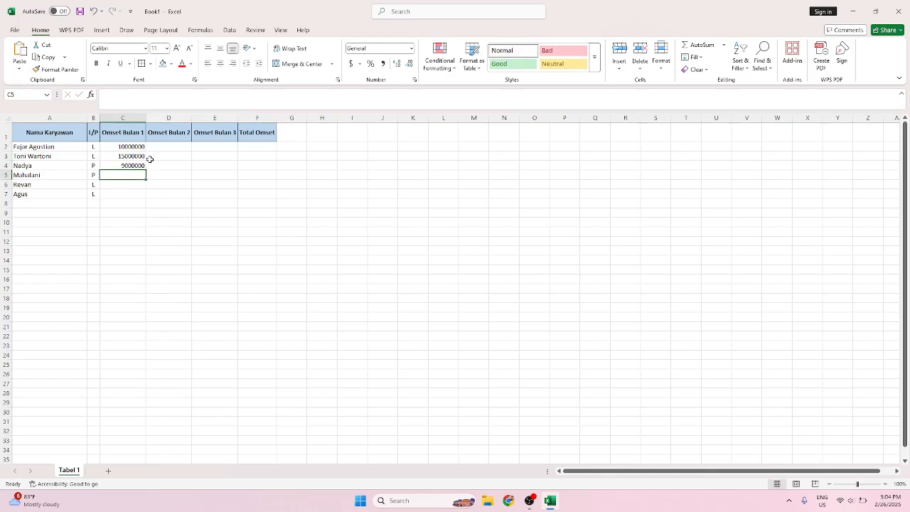
- Enter the Omset Bulan 1 amounts 2000000, 14000000 and 7000000 in cells C5 to C7
{"action": "type", "text": "2000000"}
{"action": "key", "text": "Return"}
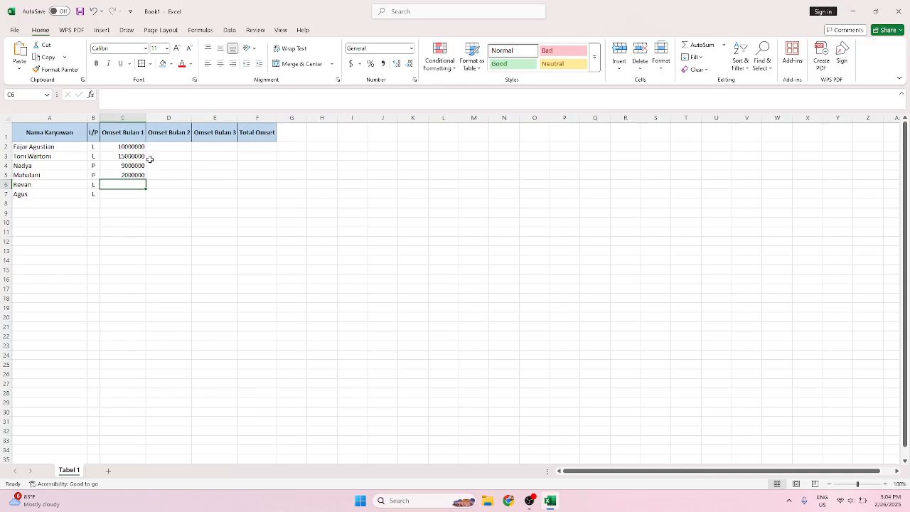
{"action": "type", "text": "14000000"}
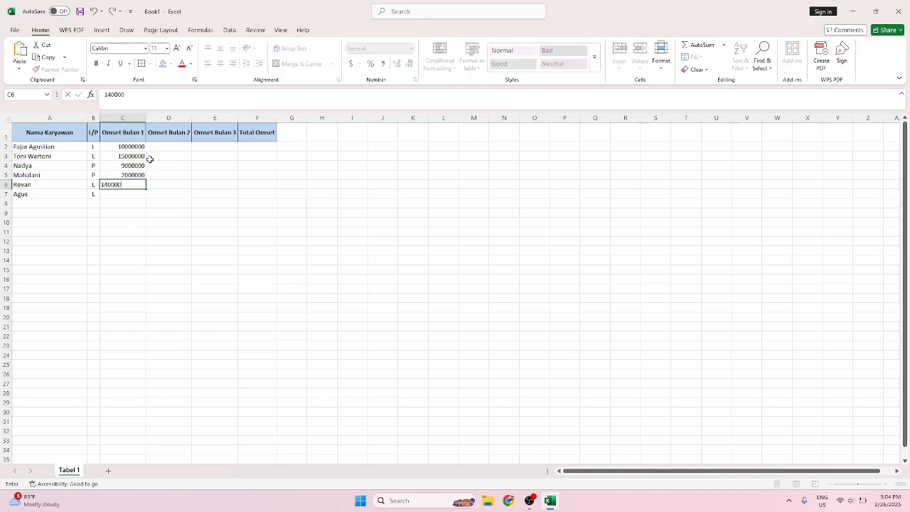
{"action": "key", "text": "Return"}
{"action": "type", "text": "7"}
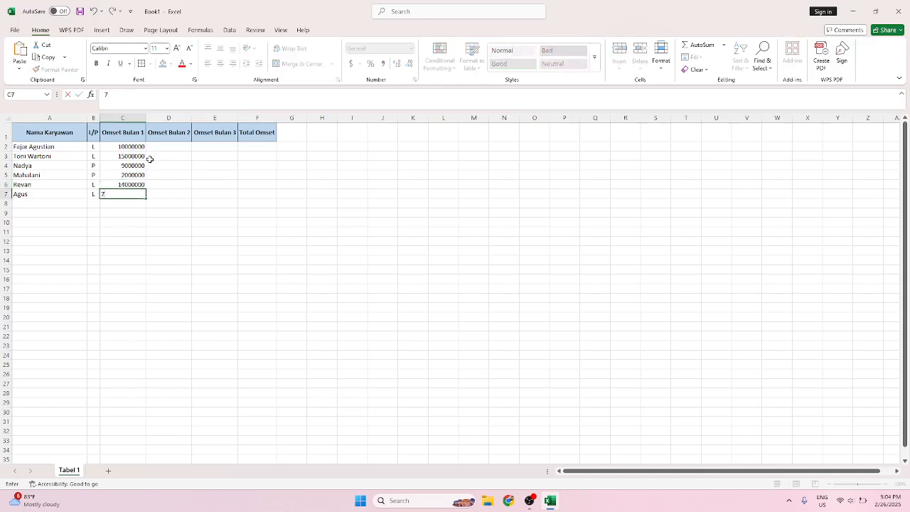
{"action": "type", "text": "000000"}
{"action": "key", "text": "Return"}
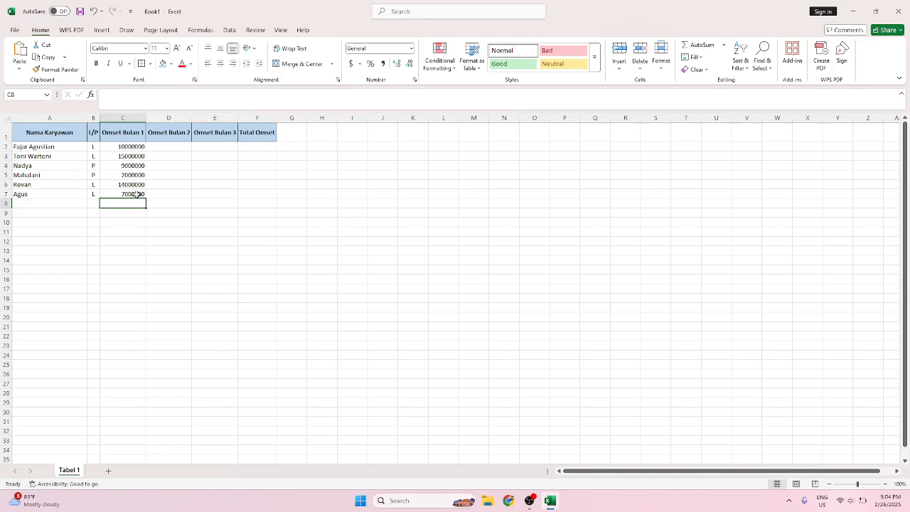
{"action": "left_click", "coordinate": [135, 147]}
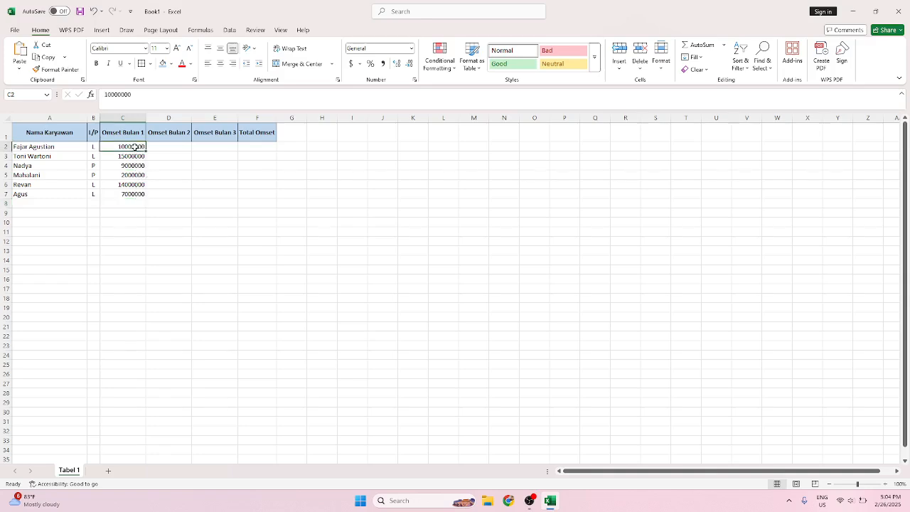
{"action": "left_click_drag", "start_coordinate": [135, 147], "coordinate": [134, 194]}
{"action": "left_click", "coordinate": [166, 145]}
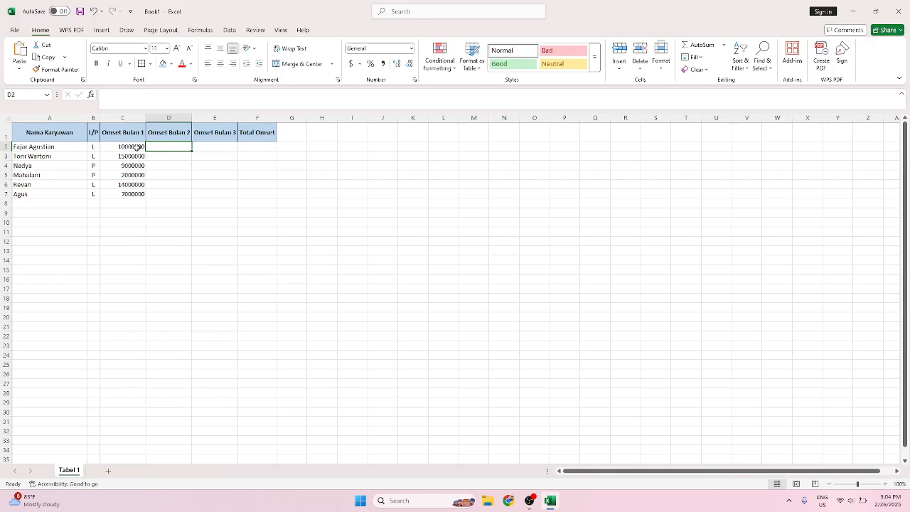
- Apply the Comma Style thousands separator to the Omset Bulan 1 amounts in C2:C7
{"action": "left_click_drag", "start_coordinate": [132, 147], "coordinate": [135, 193]}
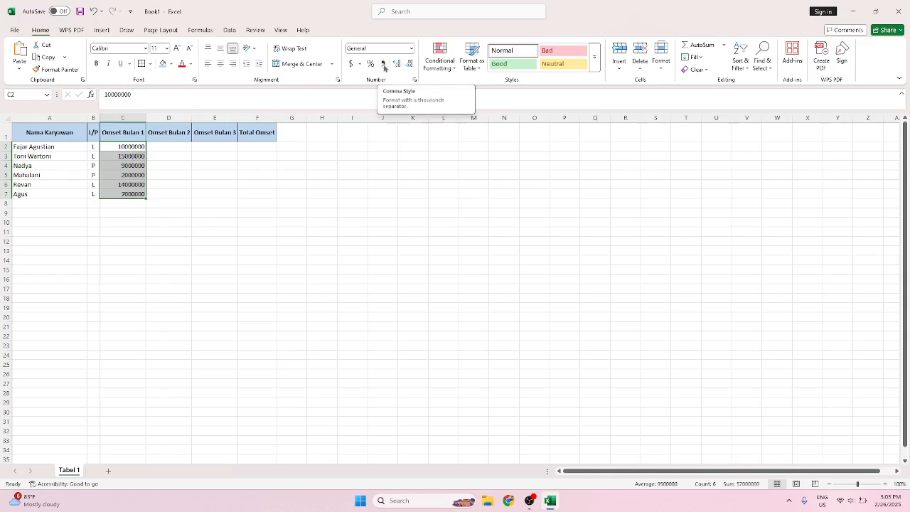
{"action": "left_click", "coordinate": [384, 64]}
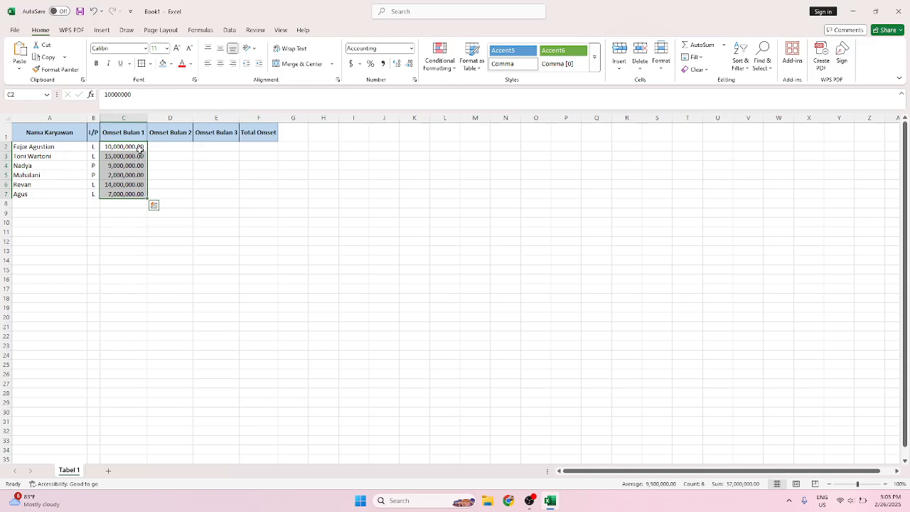
{"action": "left_click", "coordinate": [140, 147]}
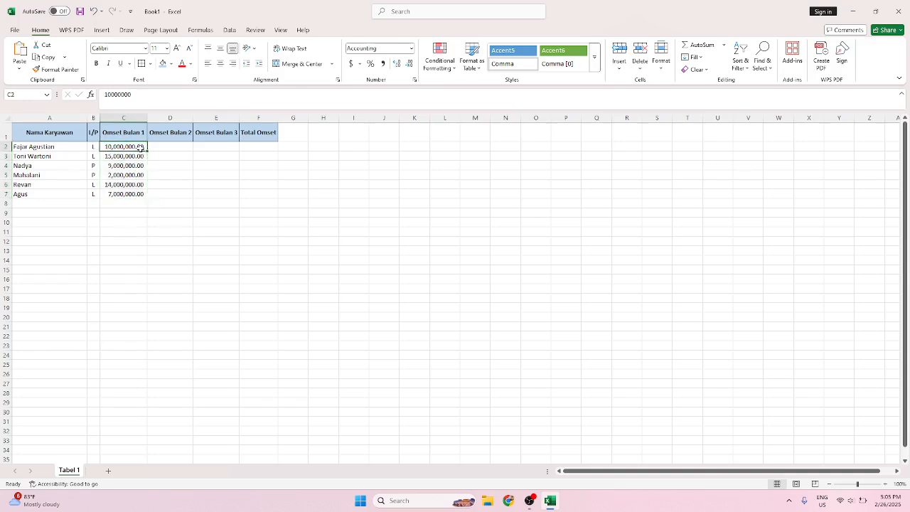
{"action": "double_click", "coordinate": [140, 147]}
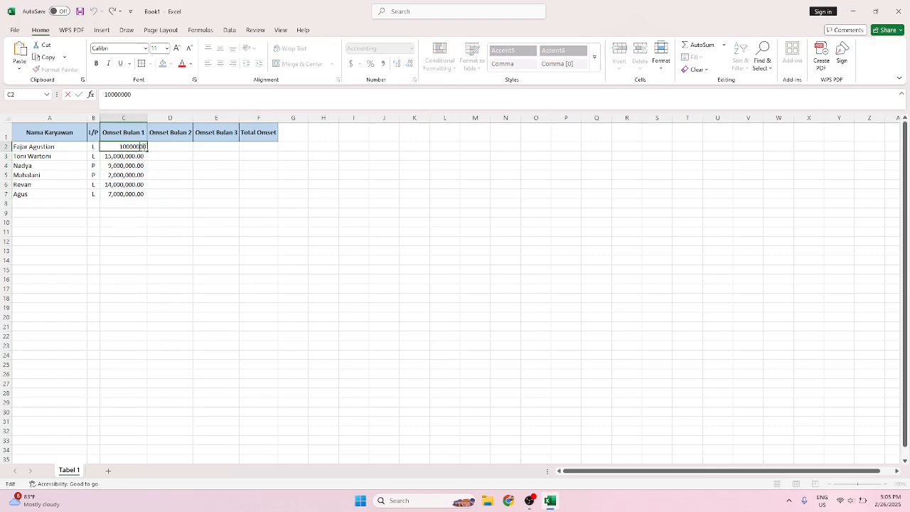
{"action": "double_click", "coordinate": [159, 154]}
{"action": "key", "text": "Escape"}
{"action": "left_click", "coordinate": [135, 147]}
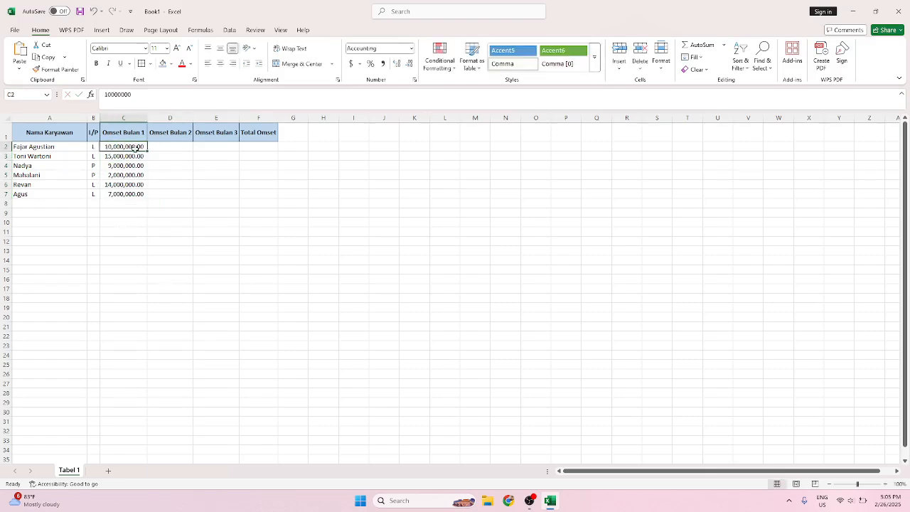
- Decrease the decimals of the Omset Bulan 1 amounts in C2:C7 to zero places
{"action": "left_click_drag", "start_coordinate": [135, 147], "coordinate": [133, 195]}
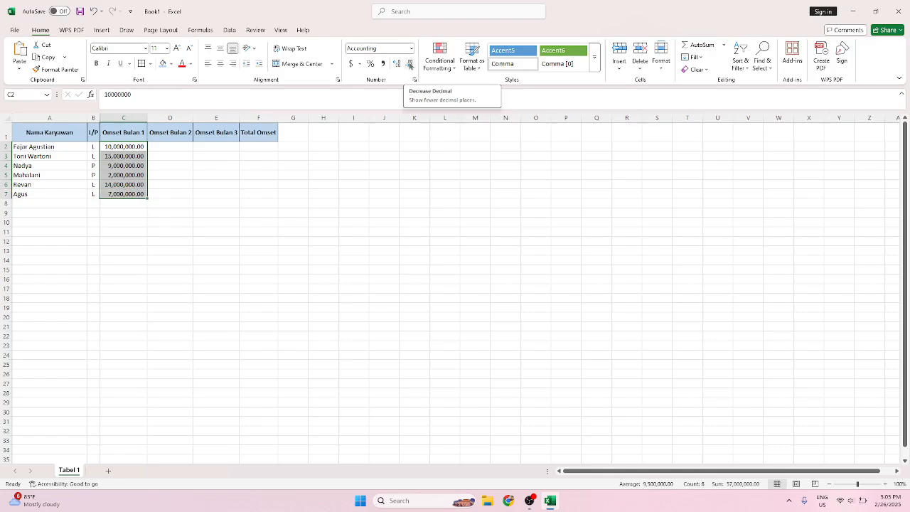
{"action": "left_click", "coordinate": [410, 65]}
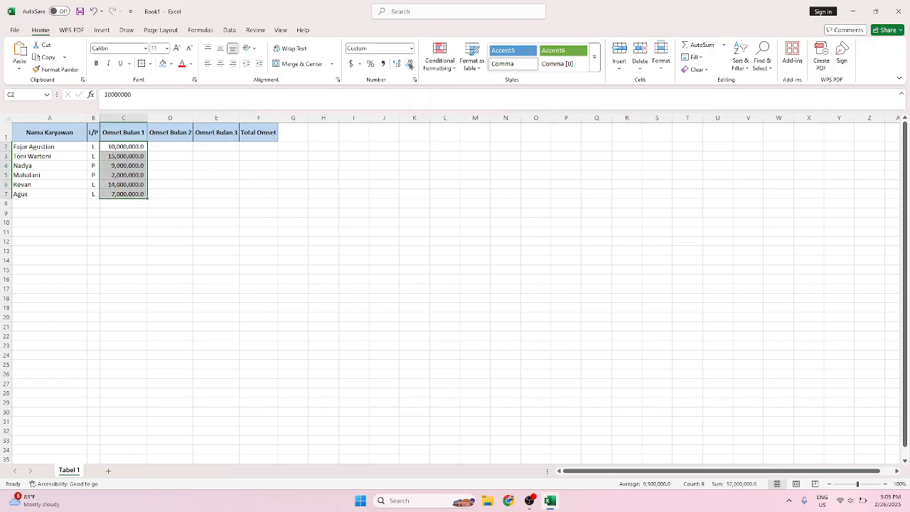
{"action": "left_click", "coordinate": [410, 65]}
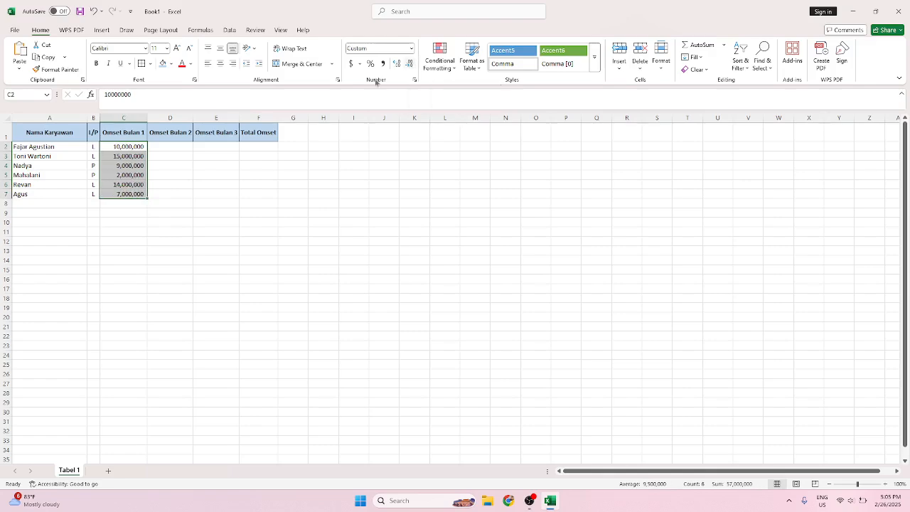
- Enter the Omset Bulan 2 amount 20000000 in cell D2
{"action": "left_click", "coordinate": [188, 149]}
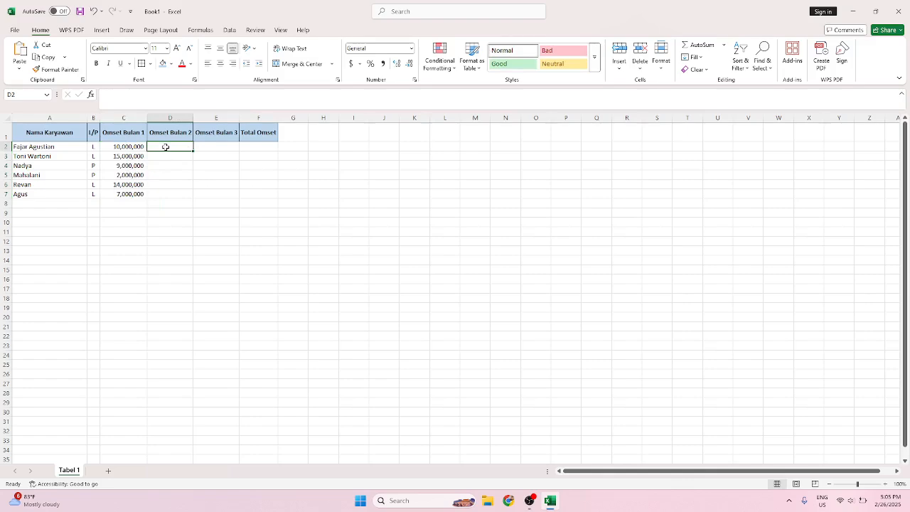
{"action": "type", "text": "2000"}
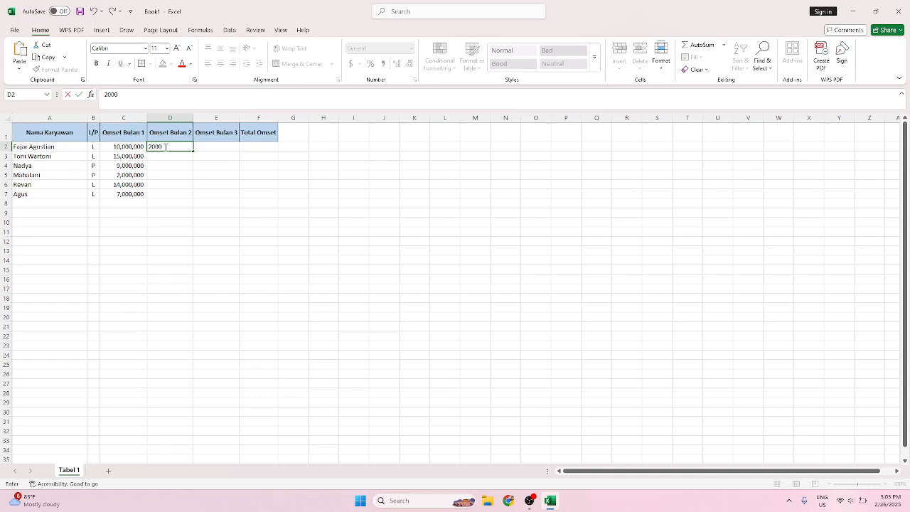
{"action": "type", "text": "0000"}
{"action": "key", "text": "Return"}
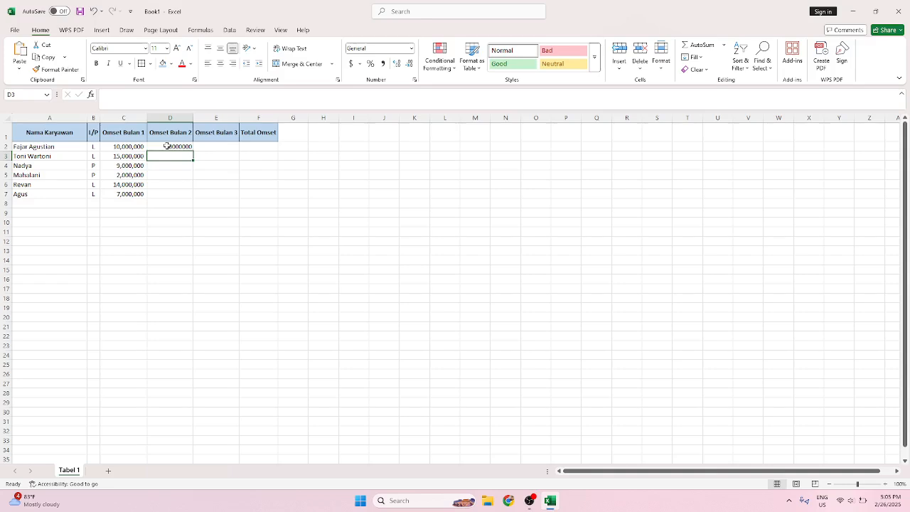
- Format the amount in D2 with Comma Style and no decimal places
{"action": "left_click", "coordinate": [166, 146]}
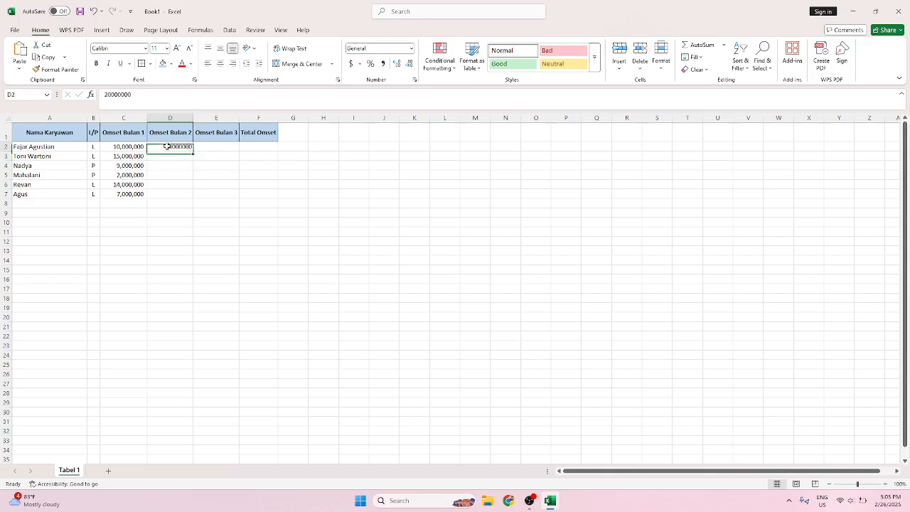
{"action": "left_click", "coordinate": [383, 64]}
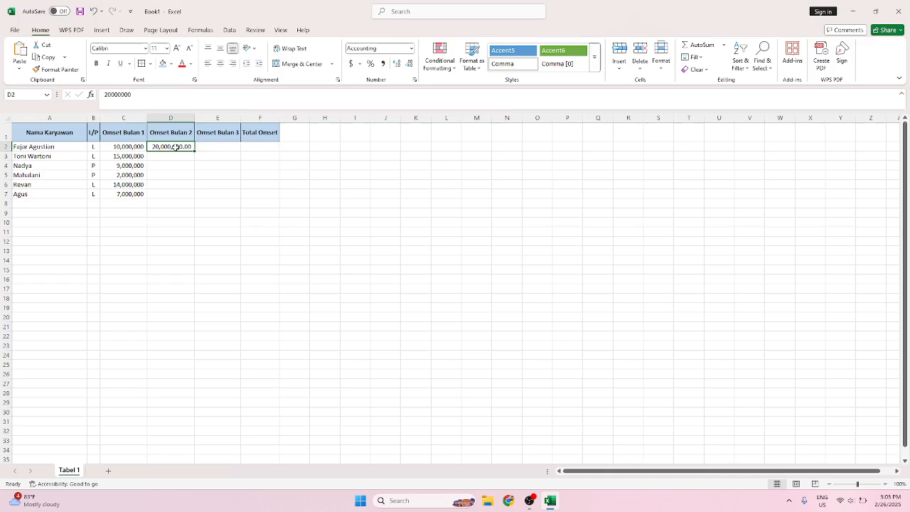
{"action": "left_click", "coordinate": [410, 65]}
{"action": "left_click", "coordinate": [409, 64]}
{"action": "left_click", "coordinate": [203, 168]}
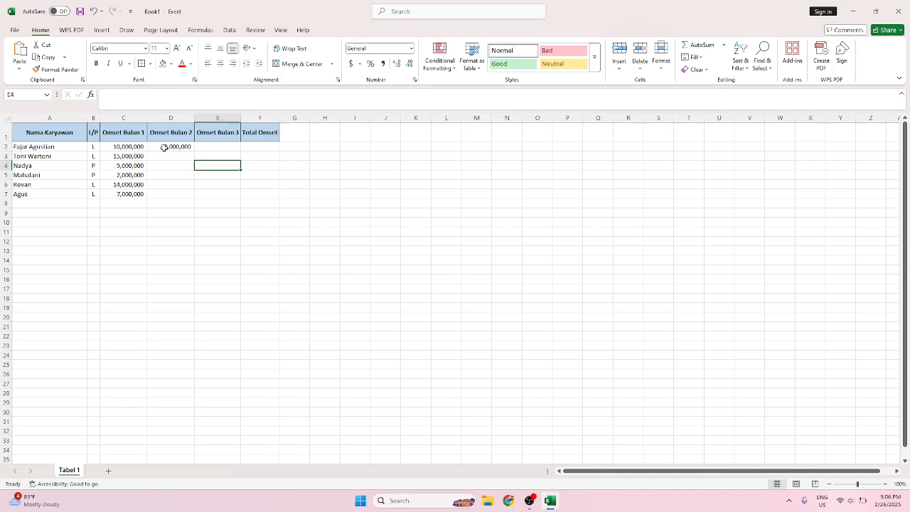
- Apply Comma Style with no decimal places to the whole amount range C2:F7, including the empty cells
{"action": "left_click", "coordinate": [165, 147]}
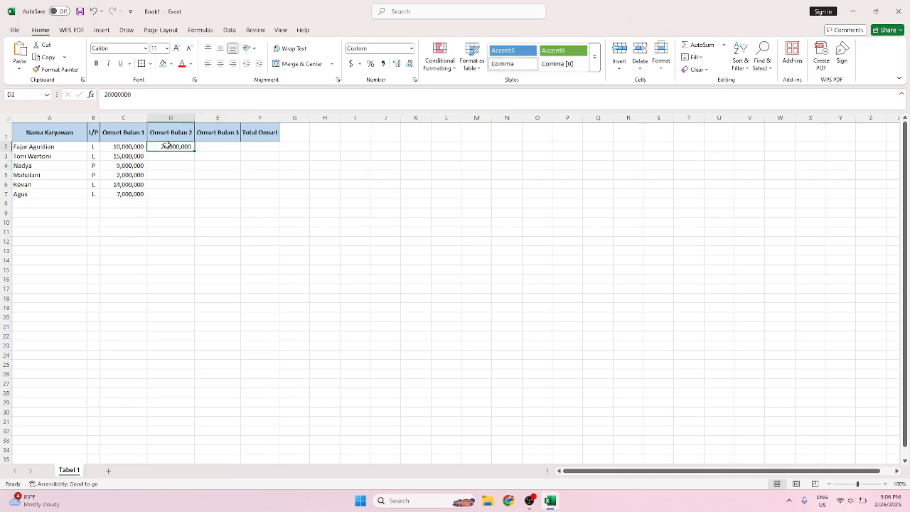
{"action": "left_click_drag", "start_coordinate": [116, 146], "coordinate": [257, 196]}
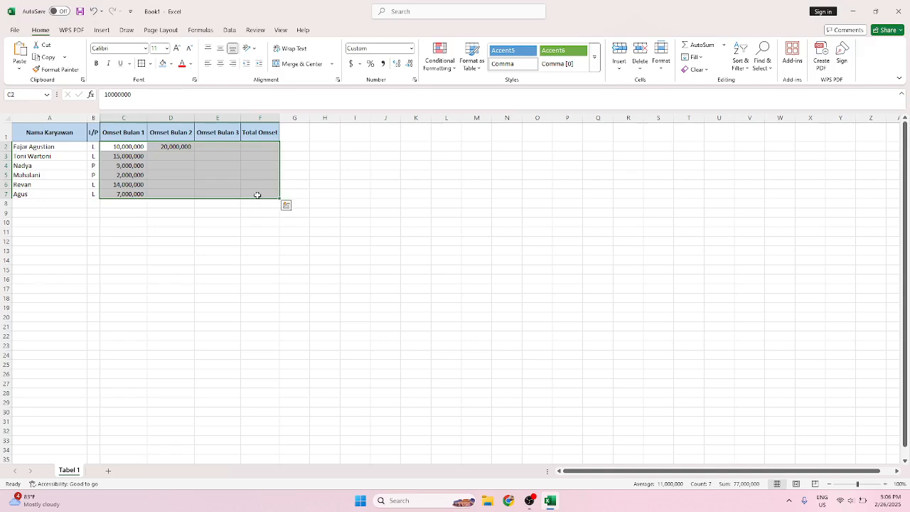
{"action": "left_click", "coordinate": [383, 63]}
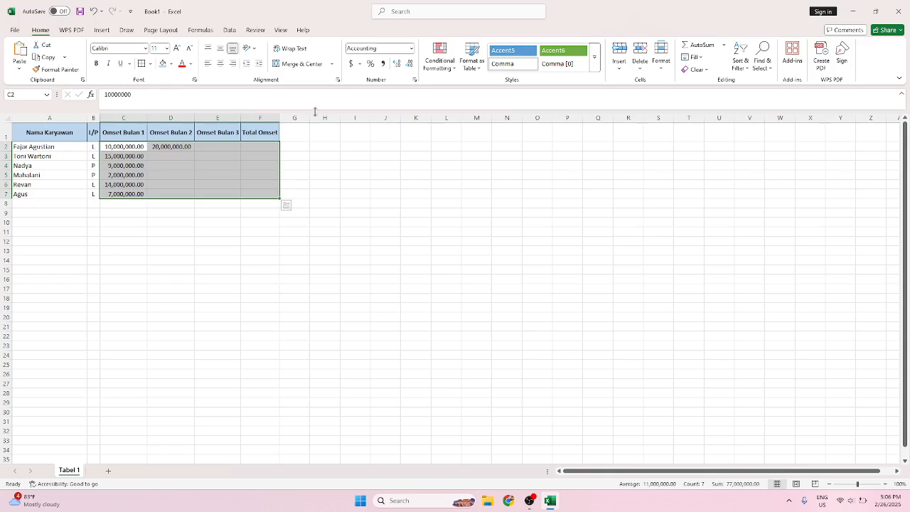
{"action": "left_click", "coordinate": [411, 65]}
{"action": "left_click", "coordinate": [410, 65]}
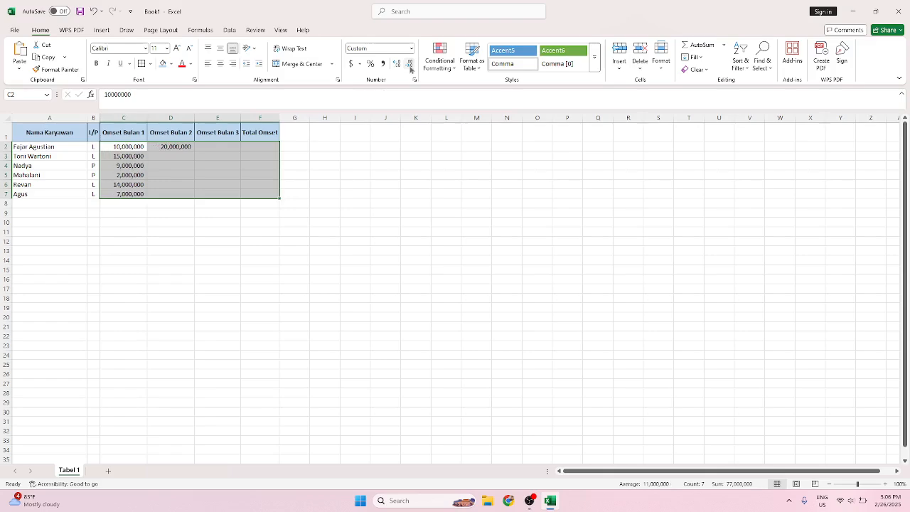
- Enter the Omset Bulan 2 amounts 5000000 in D3 and 10000000 in D4
{"action": "left_click", "coordinate": [182, 155]}
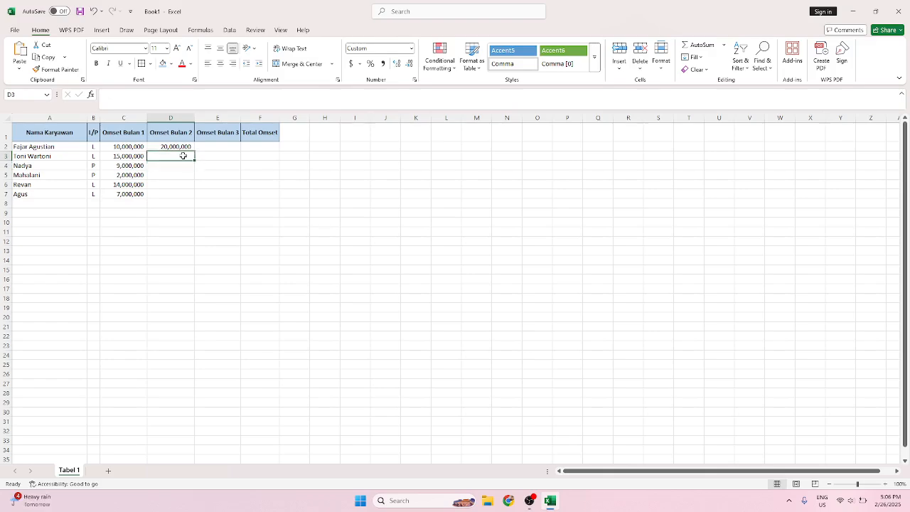
{"action": "type", "text": "5000000"}
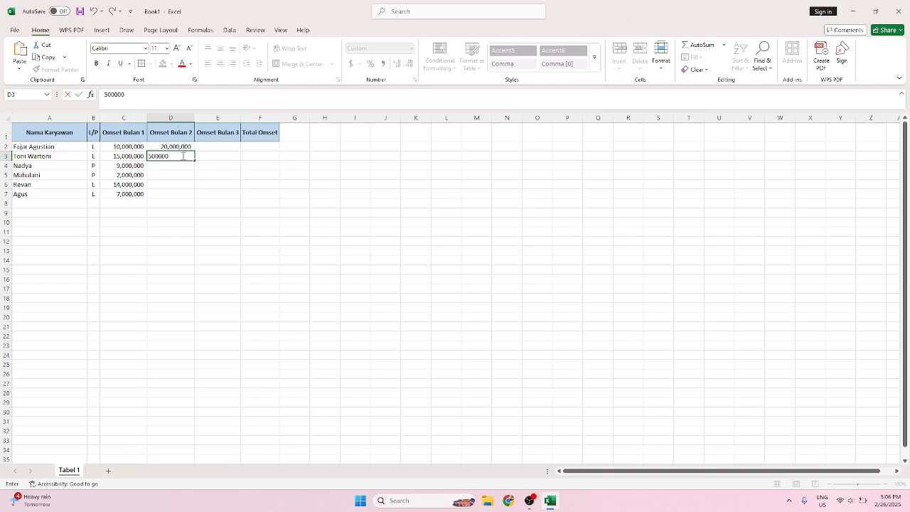
{"action": "key", "text": "Return"}
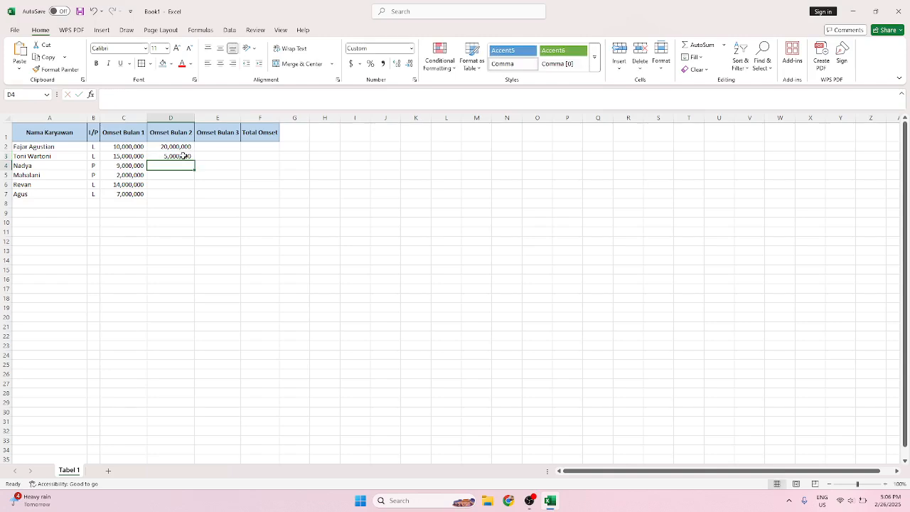
{"action": "type", "text": "10,0"}
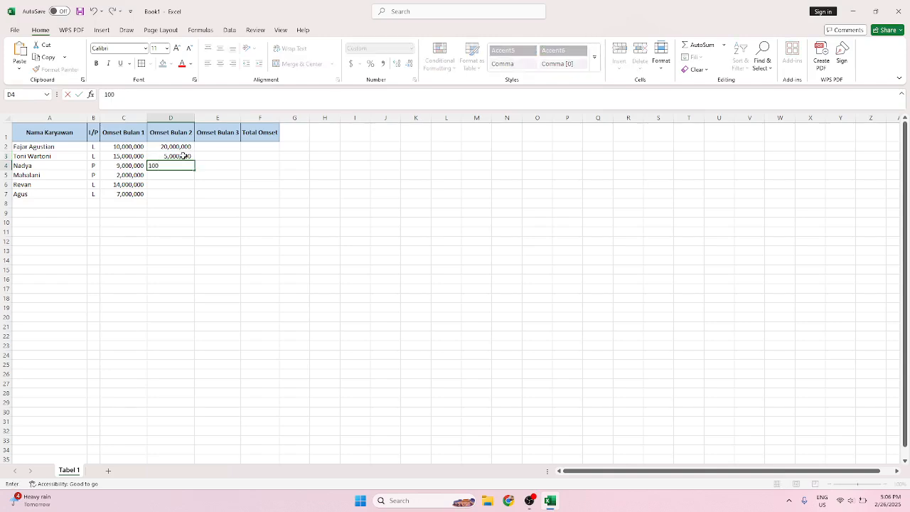
{"action": "type", "text": "00,000"}
{"action": "key", "text": "Return"}
- Enter the Omset Bulan 2 amounts 12000000, 13000000 and 9000000 in cells D5 to D7
{"action": "type", "text": "5"}
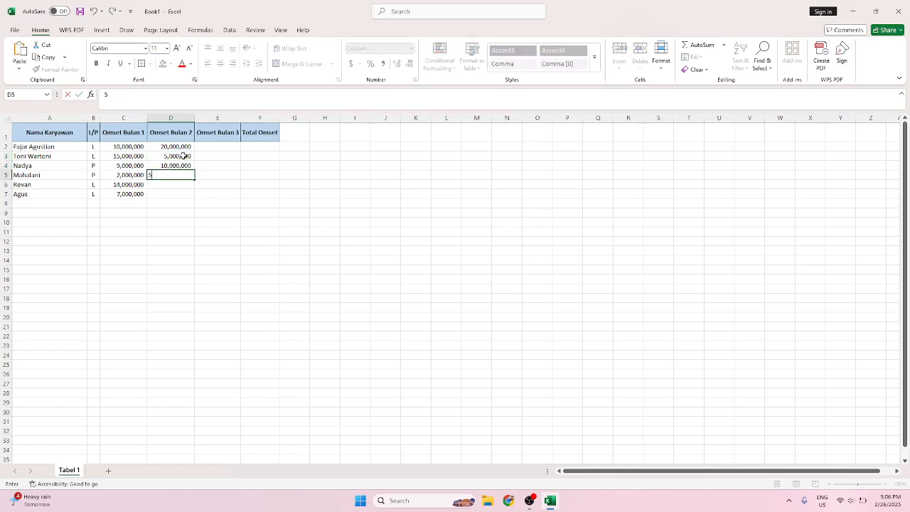
{"action": "type", "text": "2000000"}
{"action": "key", "text": "Return"}
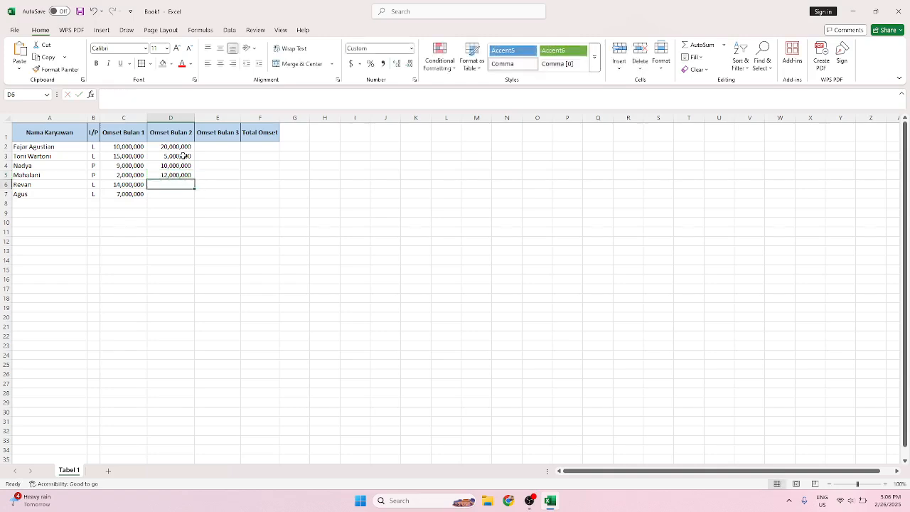
{"action": "type", "text": "13000000"}
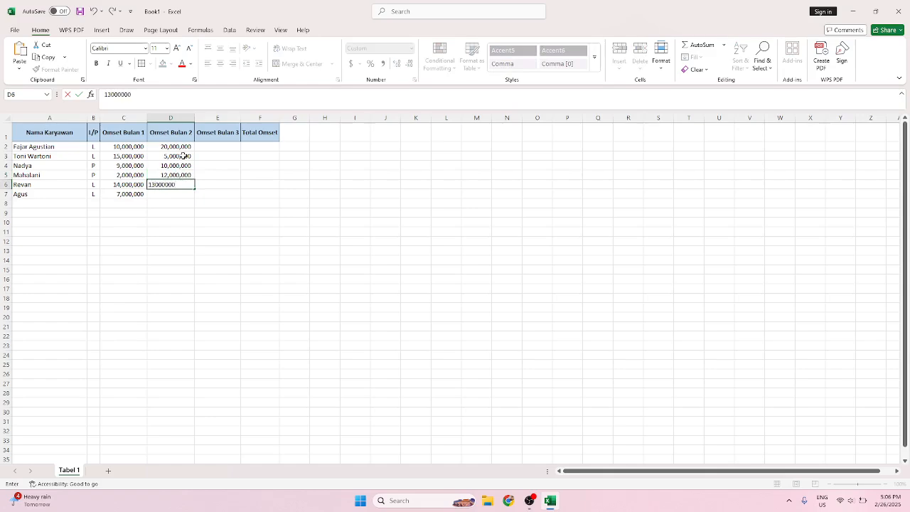
{"action": "key", "text": "Return"}
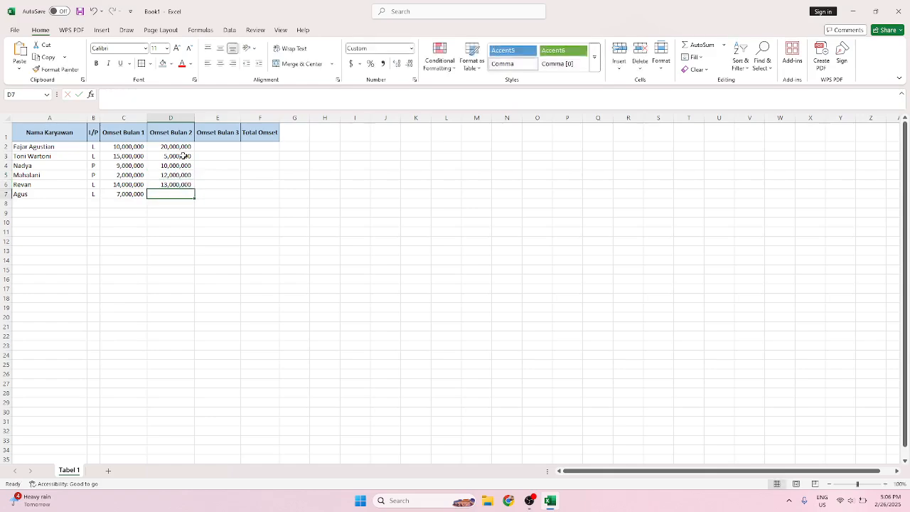
{"action": "type", "text": "9000000"}
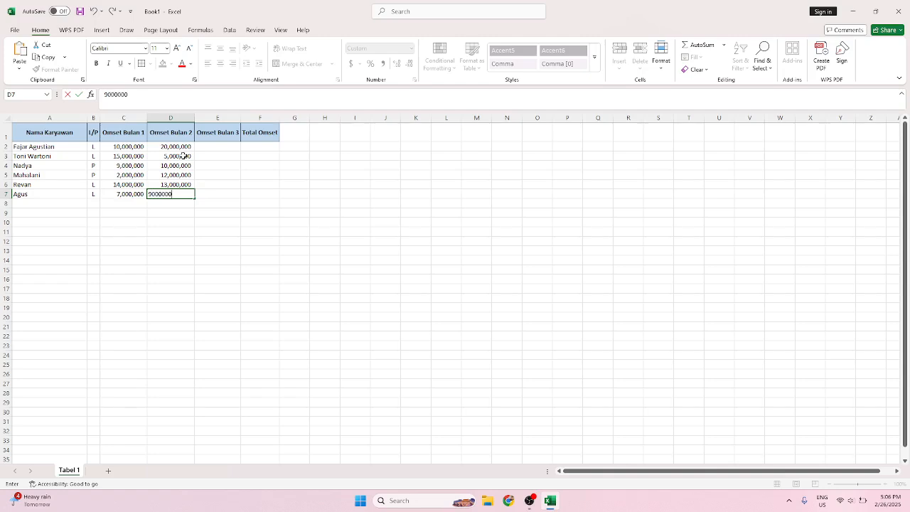
{"action": "key", "text": "Return"}
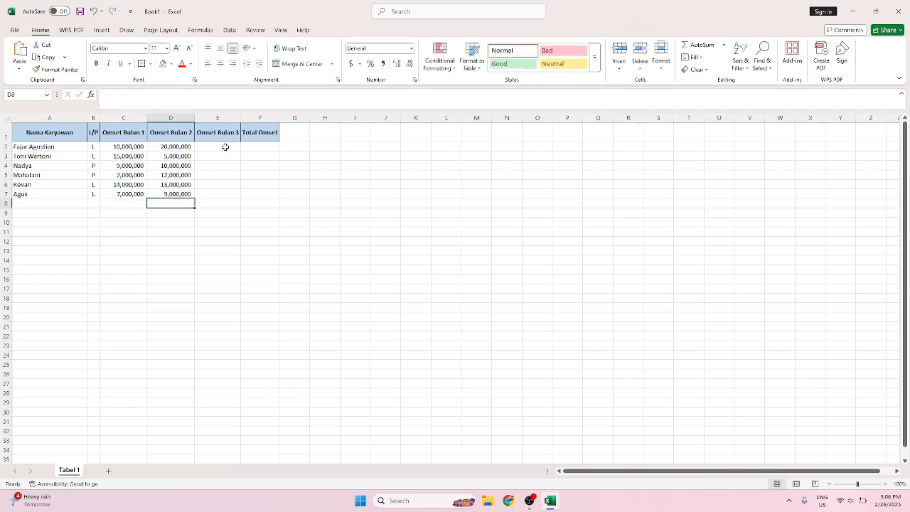
- Enter the Omset Bulan 3 amounts 13000000 in E2 and 20000000 in E3
{"action": "left_click_drag", "start_coordinate": [176, 147], "coordinate": [178, 157]}
{"action": "left_click", "coordinate": [219, 145]}
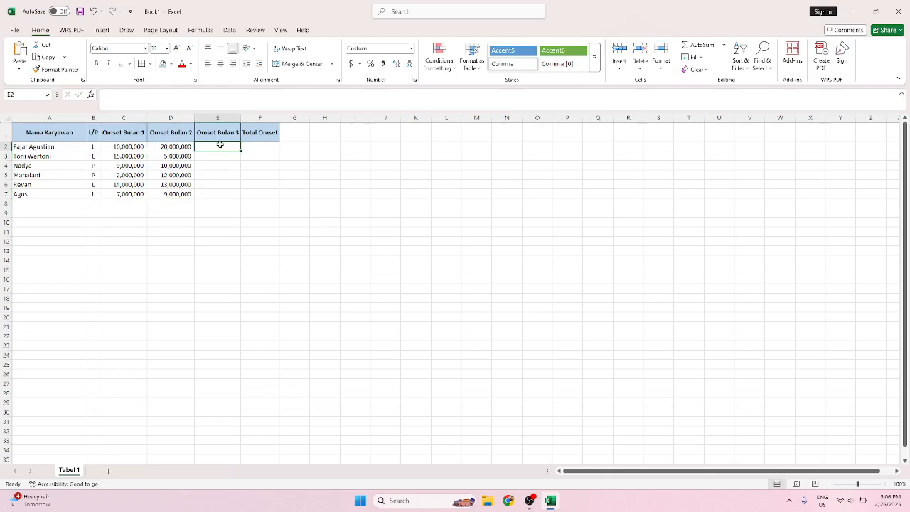
{"action": "type", "text": "3"}
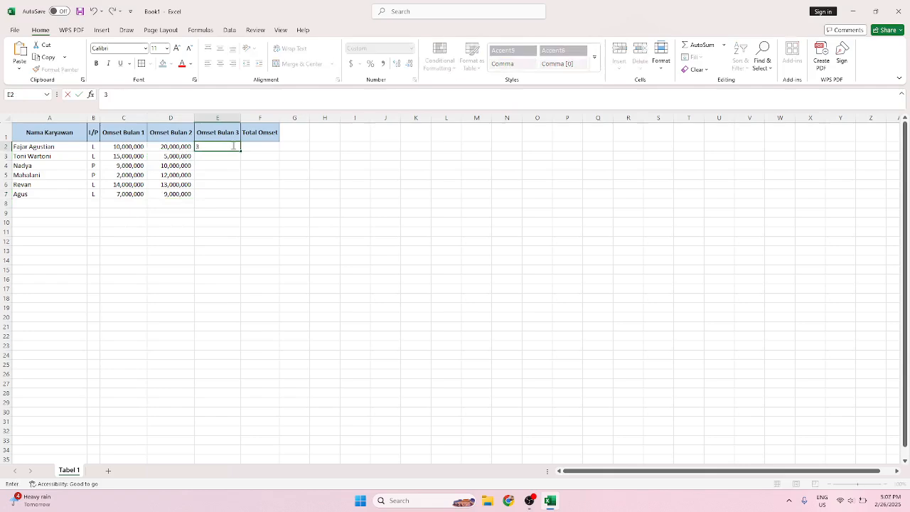
{"action": "type", "text": "00"}
{"action": "key", "text": "BackSpace"}
{"action": "key", "text": "BackSpace"}
{"action": "type", "text": "000,000"}
{"action": "key", "text": "Return"}
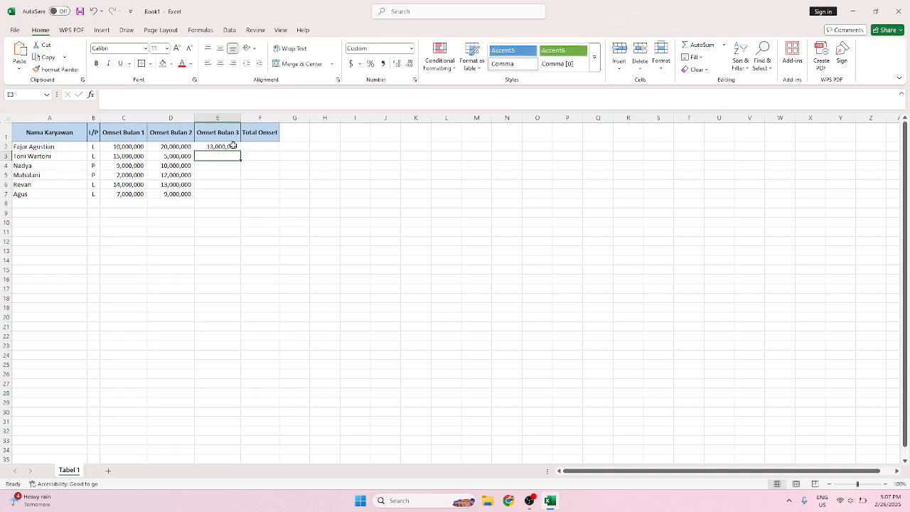
{"action": "type", "text": "2"}
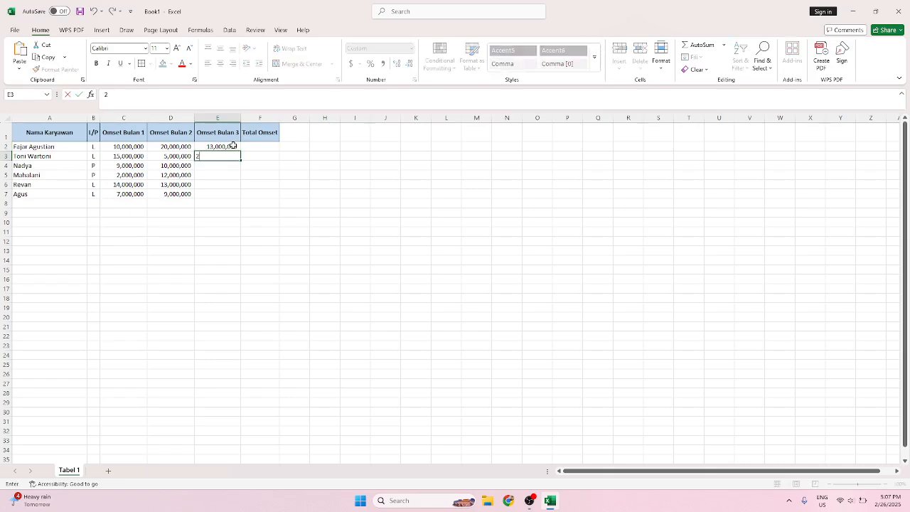
{"action": "type", "text": "0,000,000"}
{"action": "key", "text": "Return"}
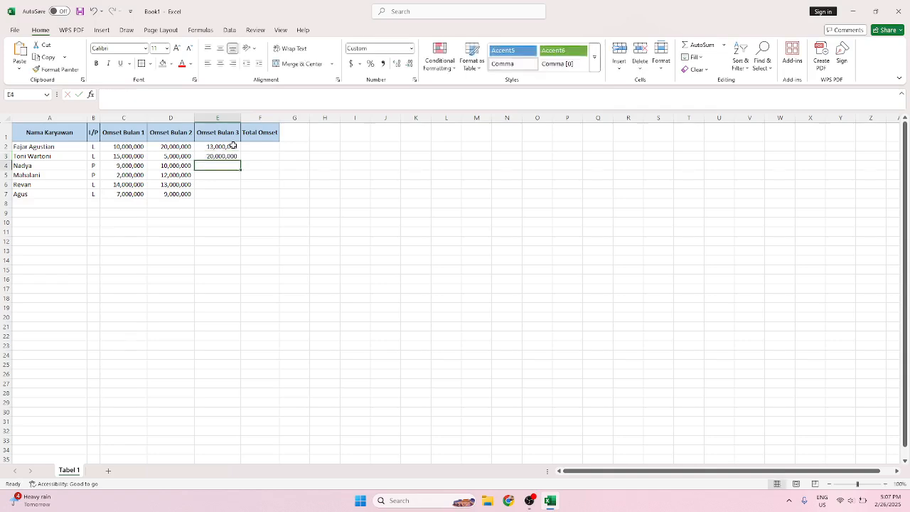
- Enter the Omset Bulan 3 amounts 8000000 in E4 and 14000000 in E5
{"action": "type", "text": "8,000,000"}
{"action": "key", "text": "Return"}
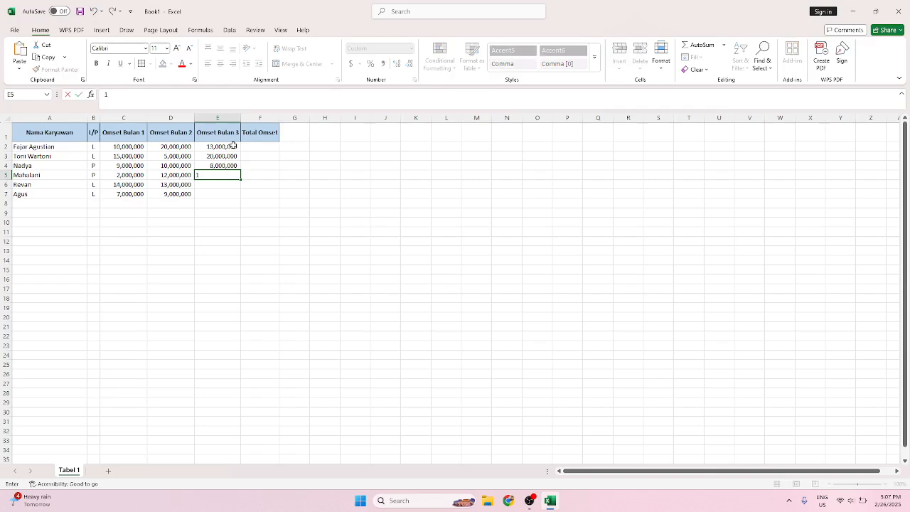
{"action": "type", "text": "14000000"}
{"action": "key", "text": "Return"}
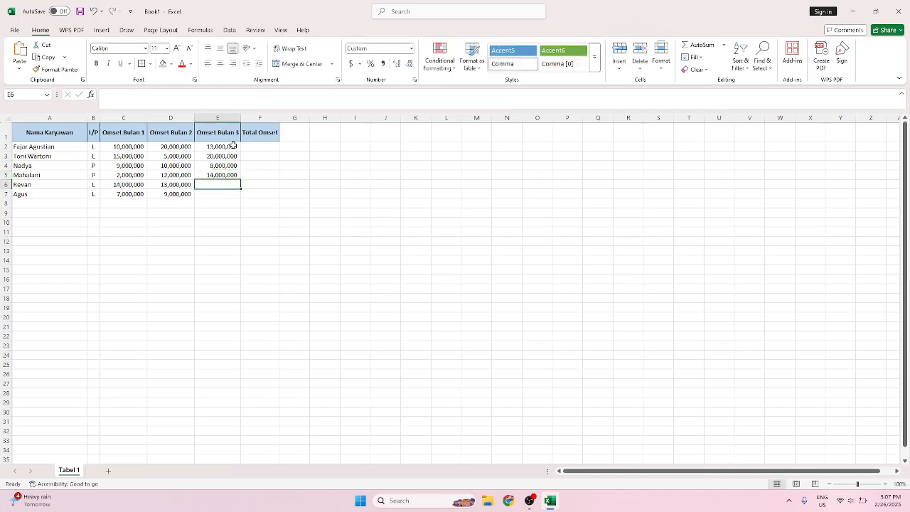
- Enter the Omset Bulan 3 amounts 12000000 in E6 and 5000000 in E7
{"action": "type", "text": "120000"}
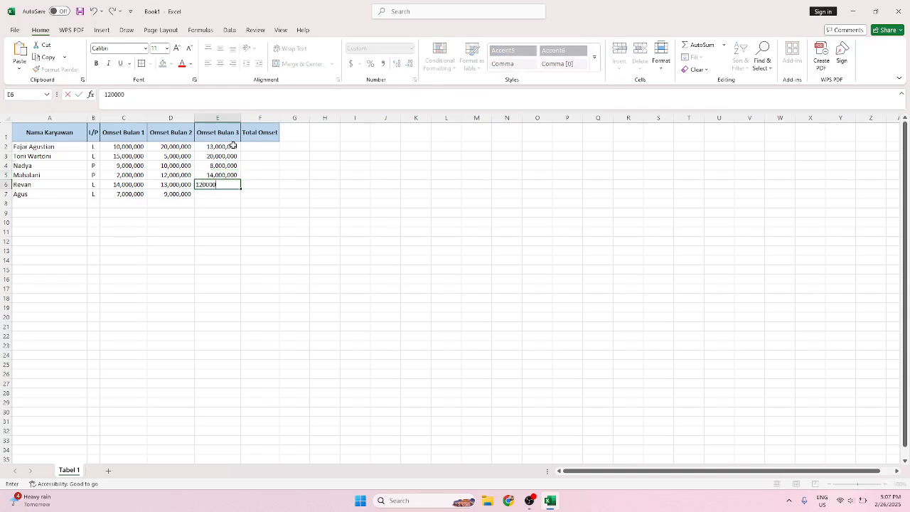
{"action": "type", "text": "000"}
{"action": "key", "text": "Return"}
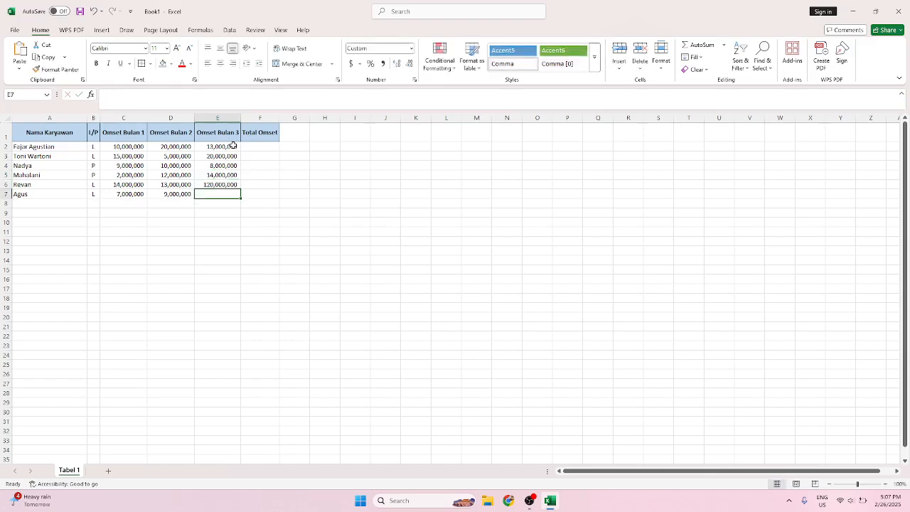
{"action": "left_click", "coordinate": [219, 185]}
{"action": "left_click", "coordinate": [163, 95]}
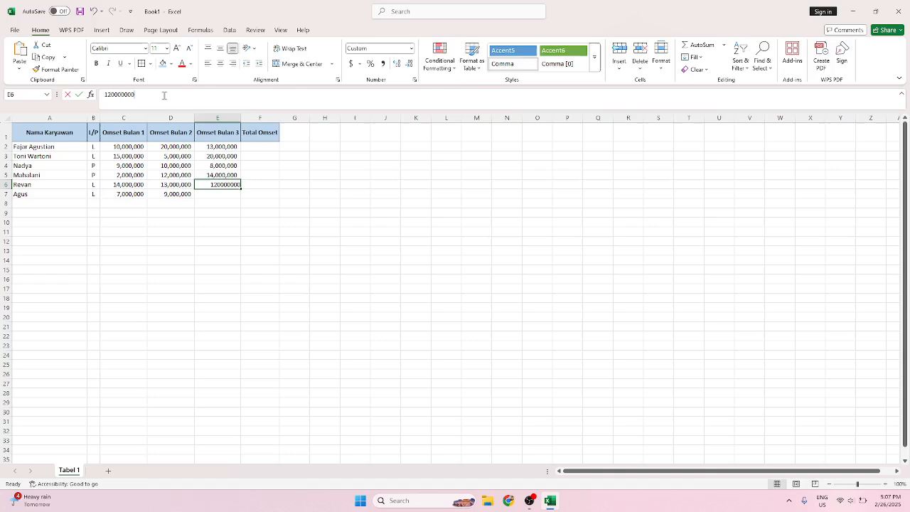
{"action": "key", "text": "BackSpace"}
{"action": "key", "text": "Return"}
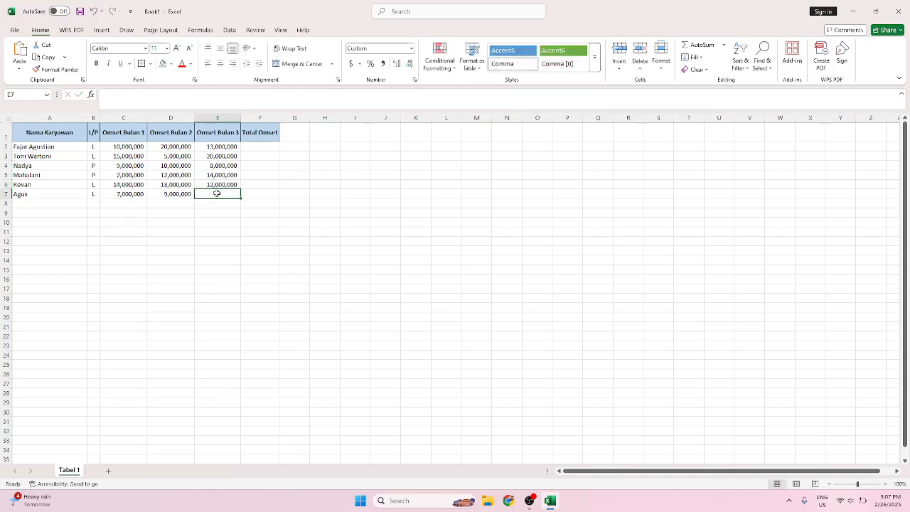
{"action": "type", "text": "9000000"}
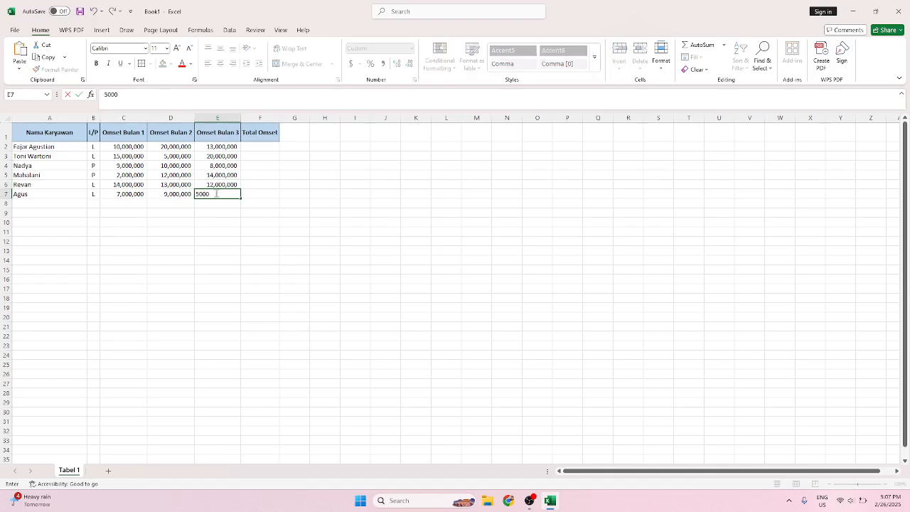
{"action": "key", "text": "Return"}
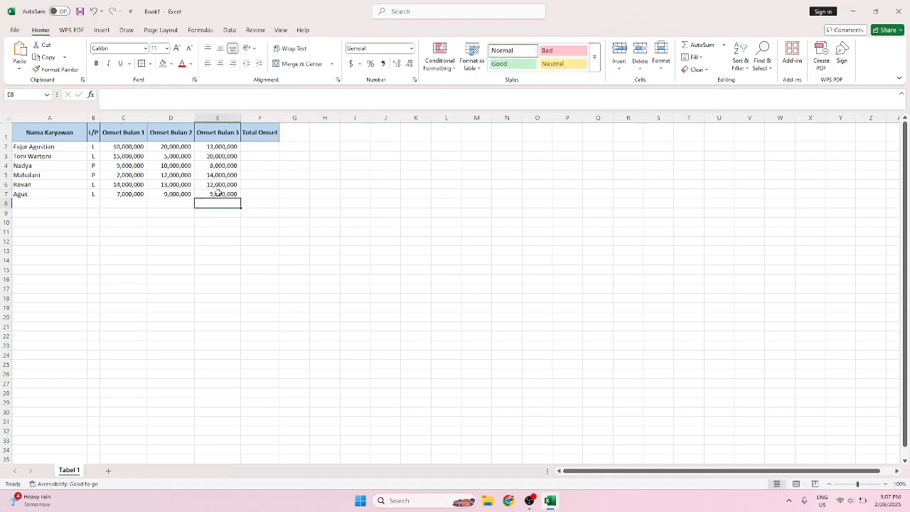
{"action": "left_click", "coordinate": [189, 235]}
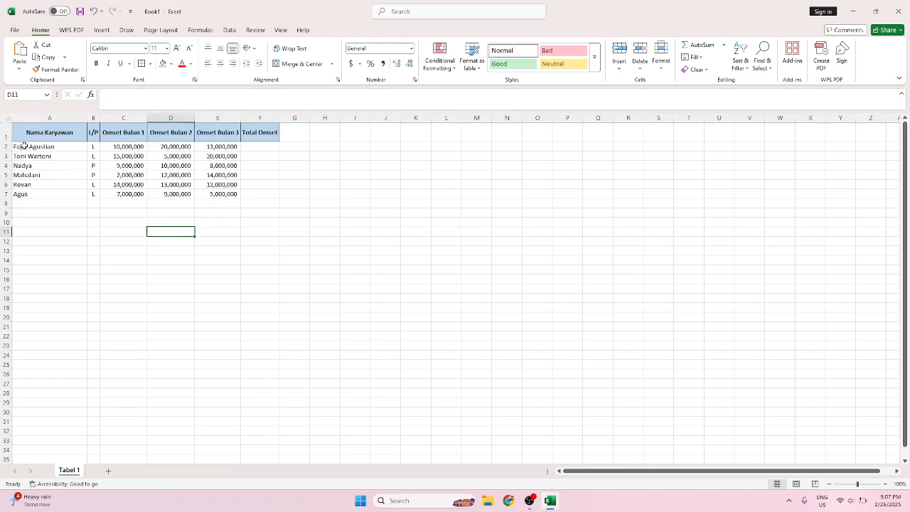
{"action": "left_click_drag", "start_coordinate": [23, 146], "coordinate": [27, 196]}
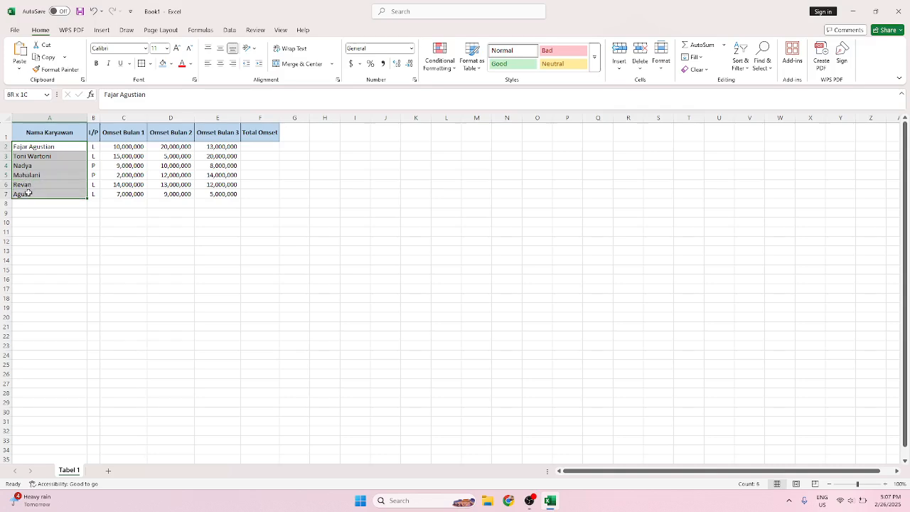
{"action": "left_click", "coordinate": [37, 147]}
{"action": "left_click_drag", "start_coordinate": [42, 146], "coordinate": [252, 197]}
{"action": "left_click", "coordinate": [52, 147]}
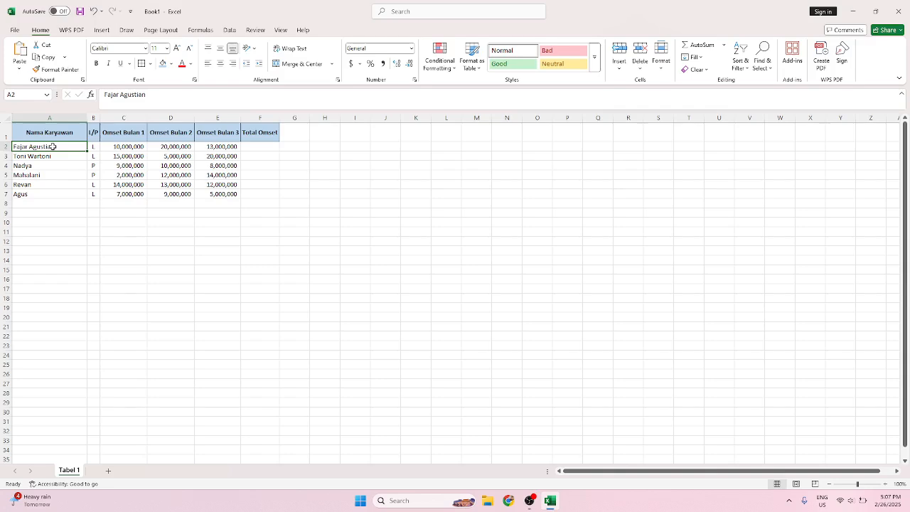
{"action": "left_click_drag", "start_coordinate": [51, 147], "coordinate": [244, 192]}
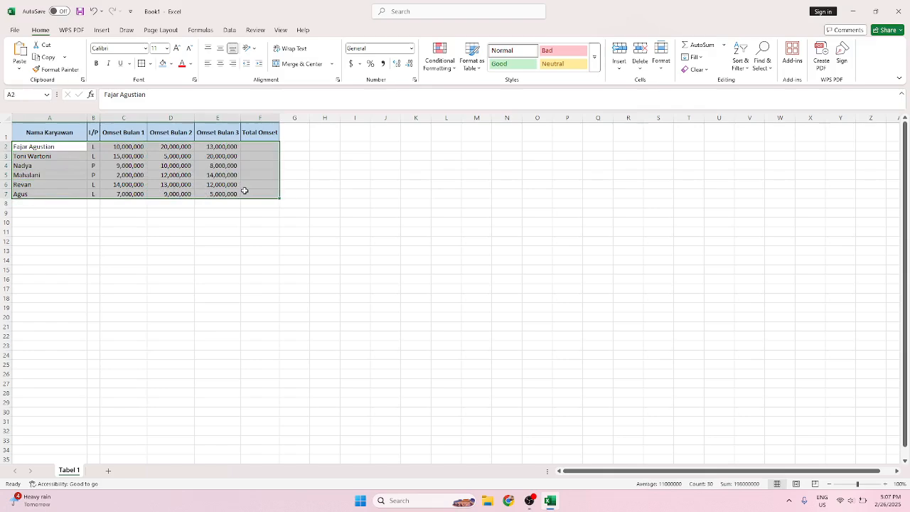
- Apply All Borders to the employee data rows in A2:F7, including the empty Total Omset cells
{"action": "left_click", "coordinate": [61, 147]}
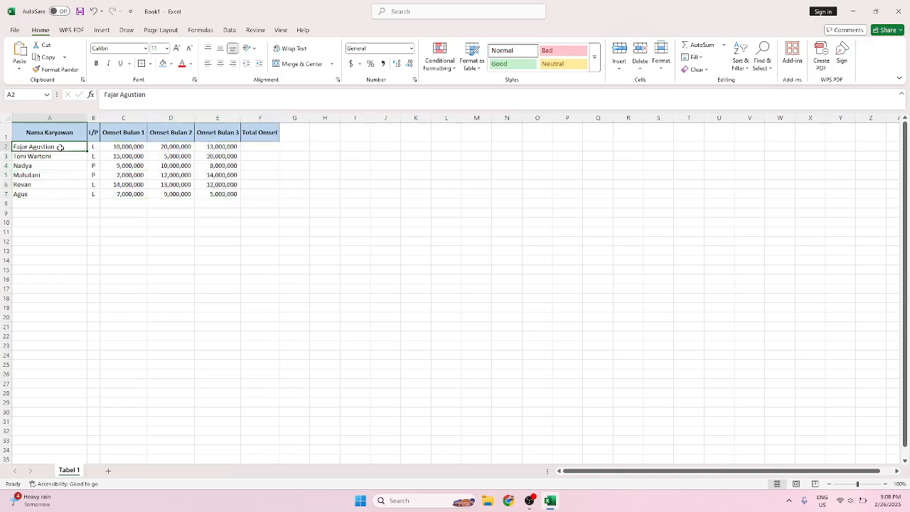
{"action": "key", "text": "shift+Down"}
{"action": "key", "text": "shift+Down"}
{"action": "key", "text": "shift+Down"}
{"action": "key", "text": "shift+Down"}
{"action": "key", "text": "shift+Down"}
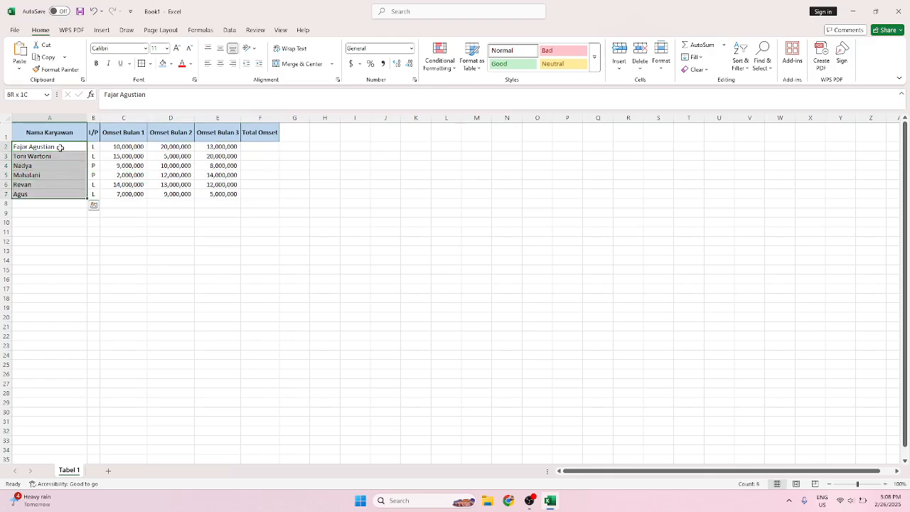
{"action": "key", "text": "shift+Right"}
{"action": "key", "text": "shift+Right"}
{"action": "key", "text": "shift+Right"}
{"action": "key", "text": "shift+Right"}
{"action": "key", "text": "shift+Right"}
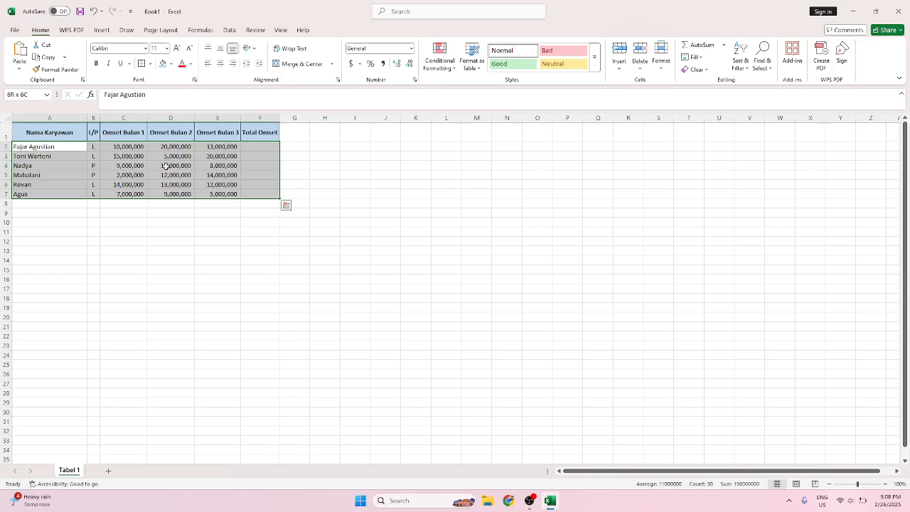
{"action": "left_click", "coordinate": [150, 64]}
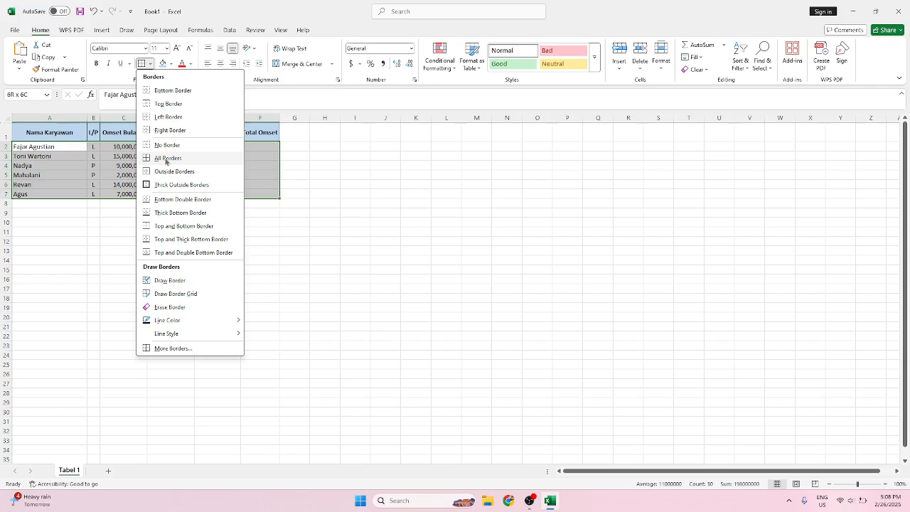
{"action": "left_click", "coordinate": [150, 64]}
{"action": "left_click", "coordinate": [150, 64]}
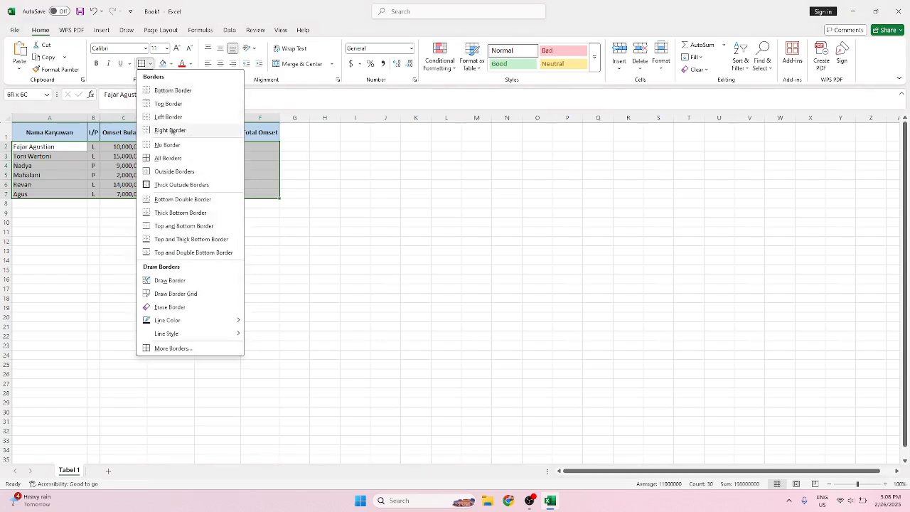
{"action": "left_click", "coordinate": [171, 158]}
{"action": "left_click", "coordinate": [291, 259]}
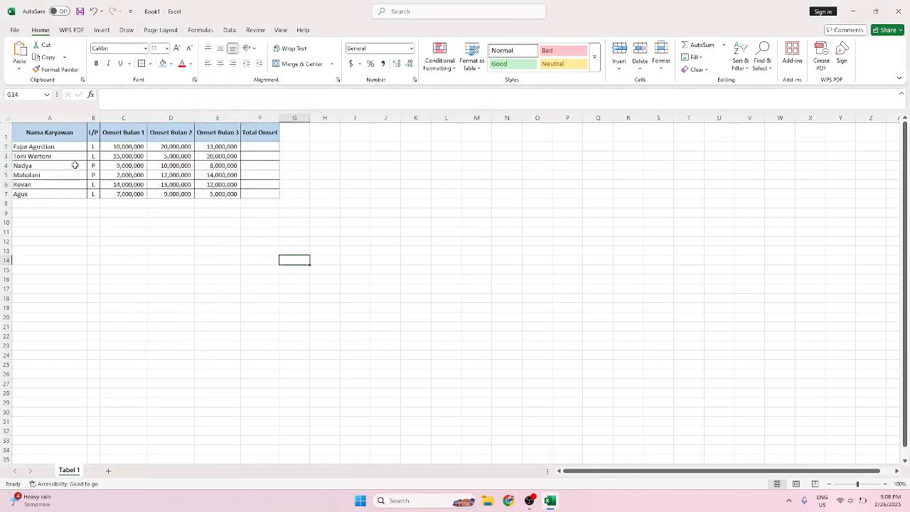
- Enter the formula =SUM(C2:E2) in F2 to total the first employee's three monthly amounts
{"action": "left_click", "coordinate": [257, 143]}
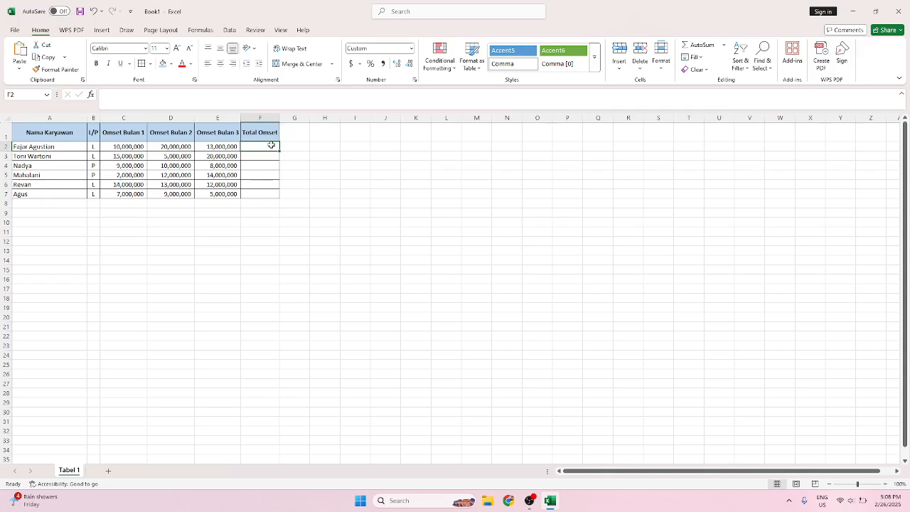
{"action": "left_click", "coordinate": [257, 165]}
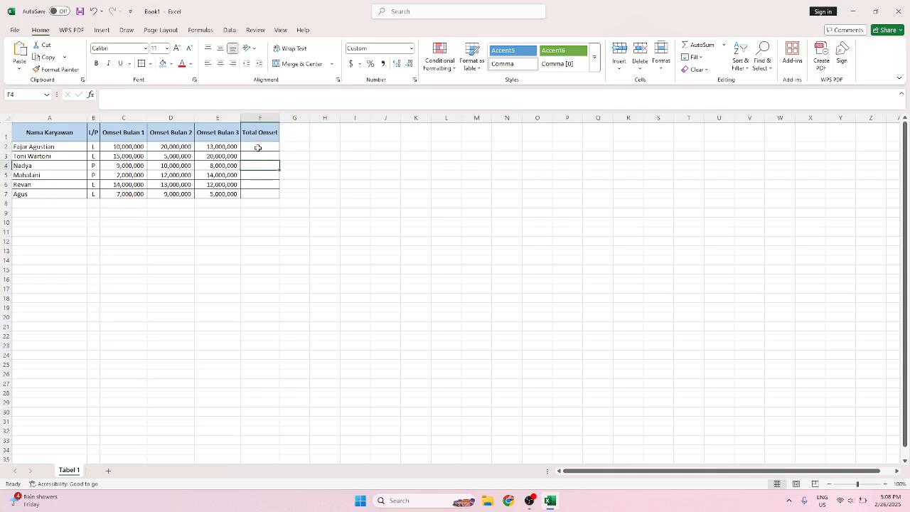
{"action": "left_click", "coordinate": [258, 147]}
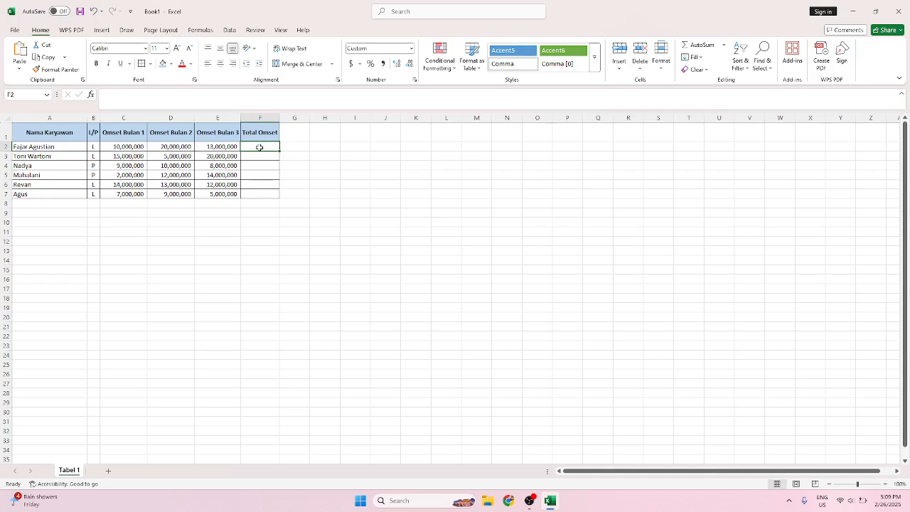
{"action": "type", "text": "="}
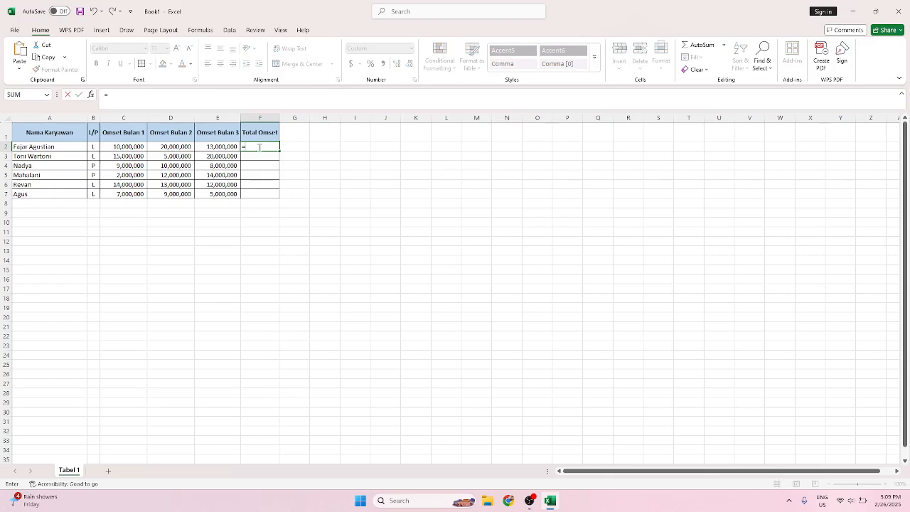
{"action": "type", "text": "sum"}
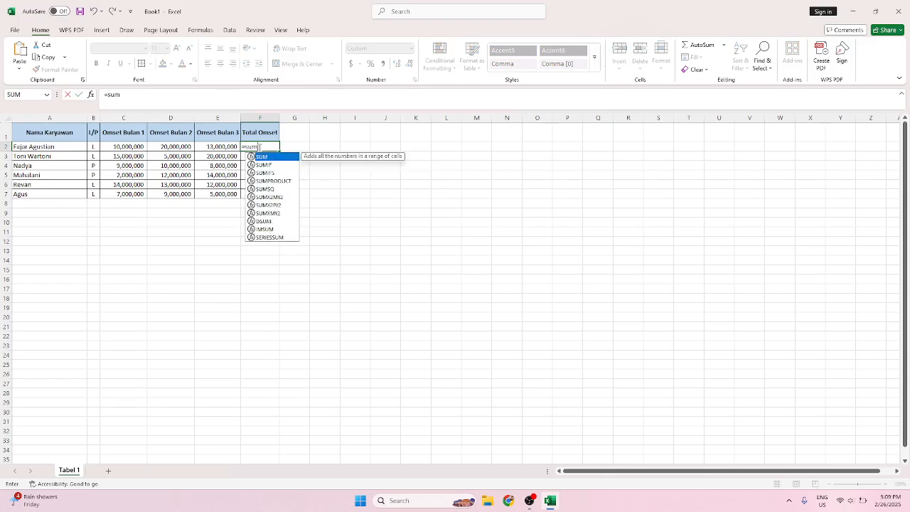
{"action": "type", "text": "("}
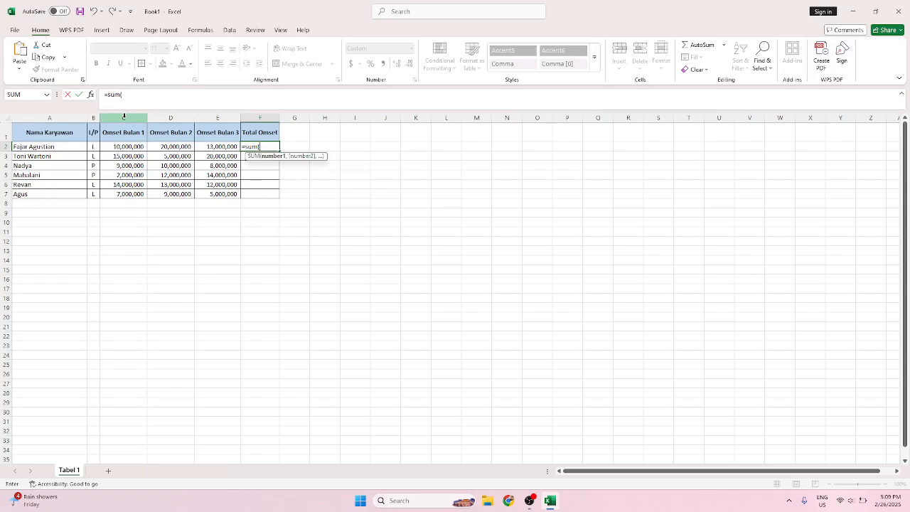
{"action": "left_click", "coordinate": [122, 145]}
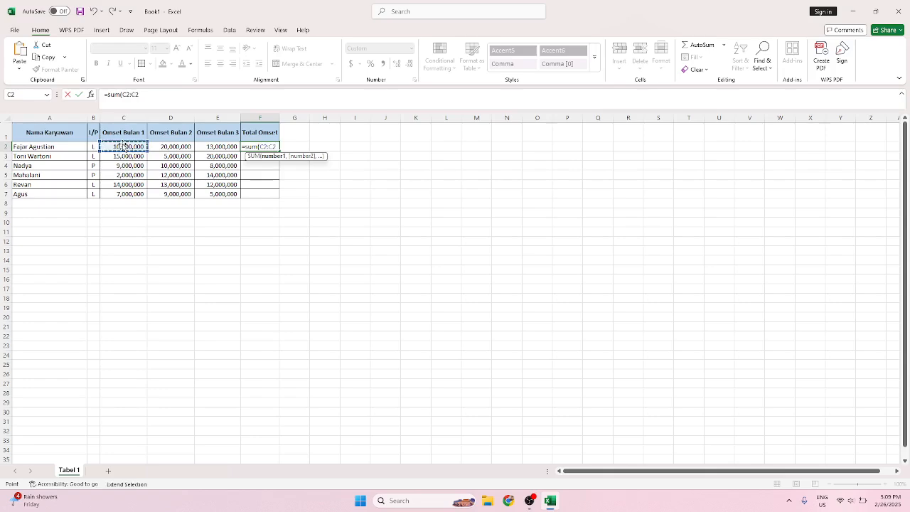
{"action": "type", "text": ":C"}
{"action": "key", "text": "BackSpace"}
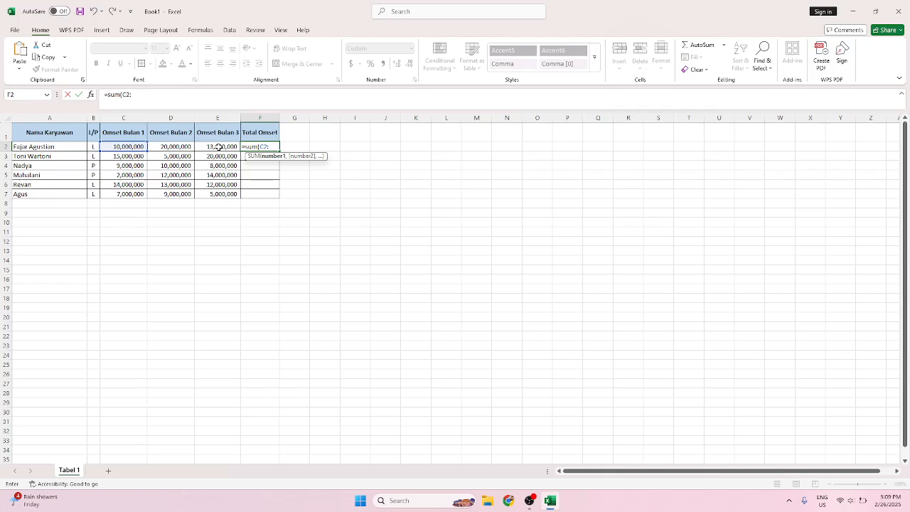
{"action": "left_click", "coordinate": [219, 147]}
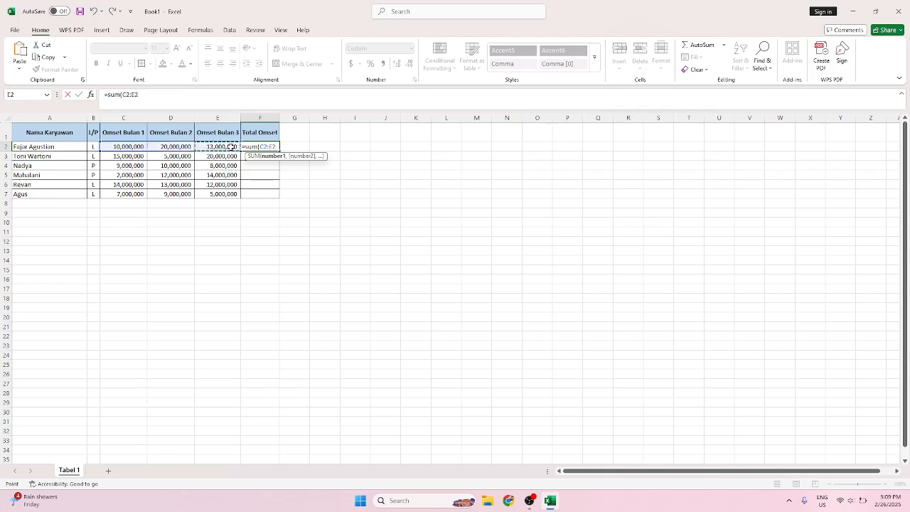
{"action": "type", "text": ")"}
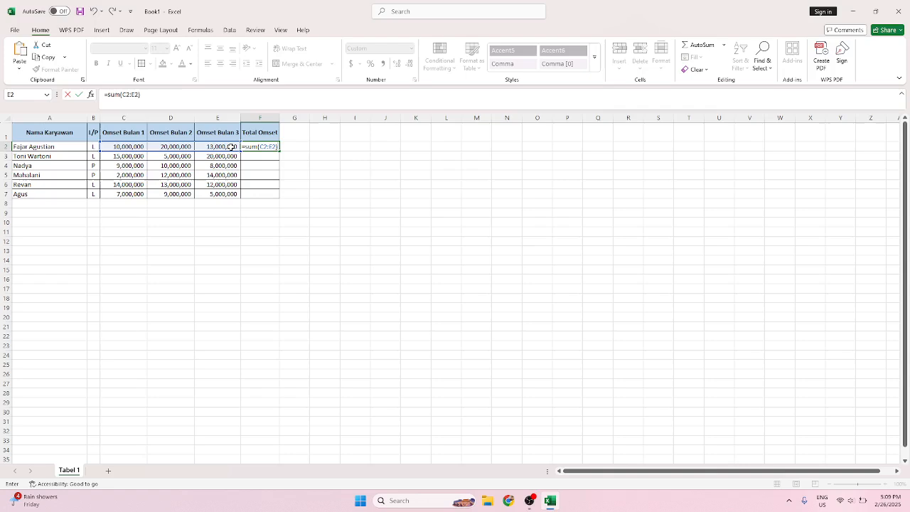
{"action": "key", "text": "Return"}
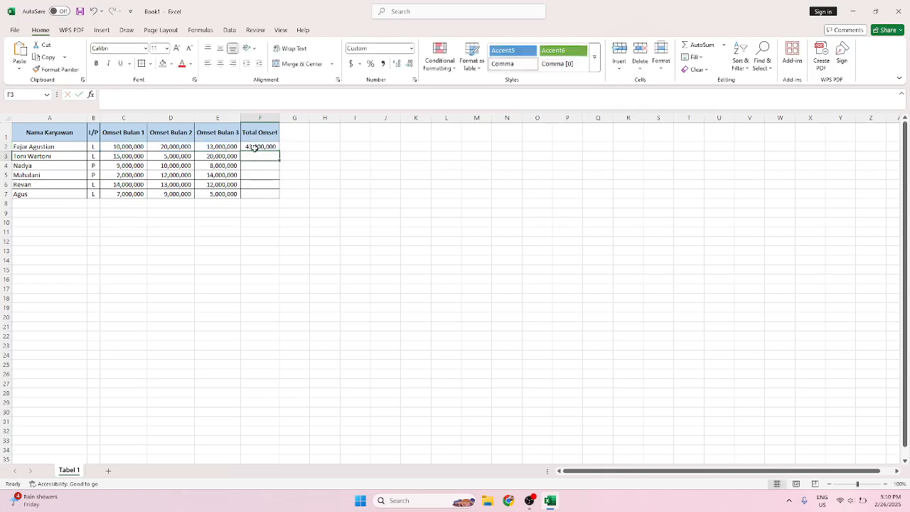
- Fill the SUM formula from F2 down through F7 to total the remaining employees' turnover
{"action": "left_click", "coordinate": [255, 145]}
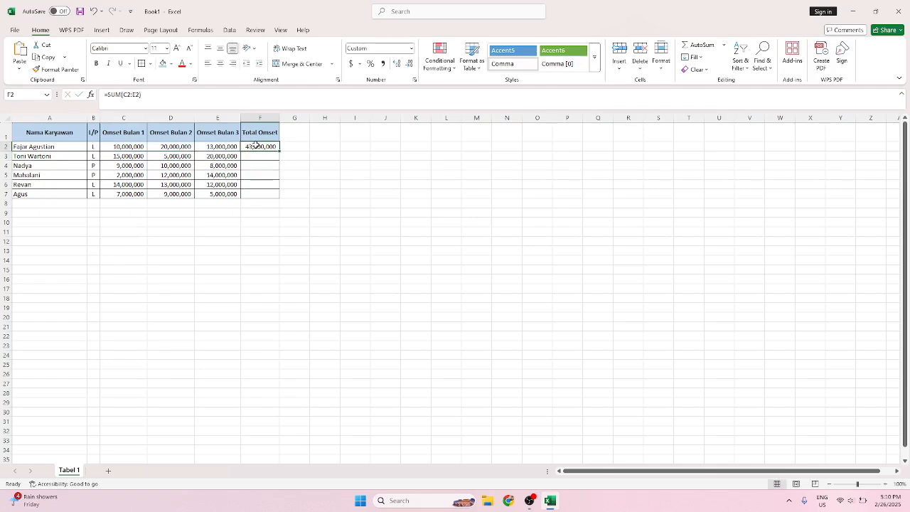
{"action": "double_click", "coordinate": [254, 145]}
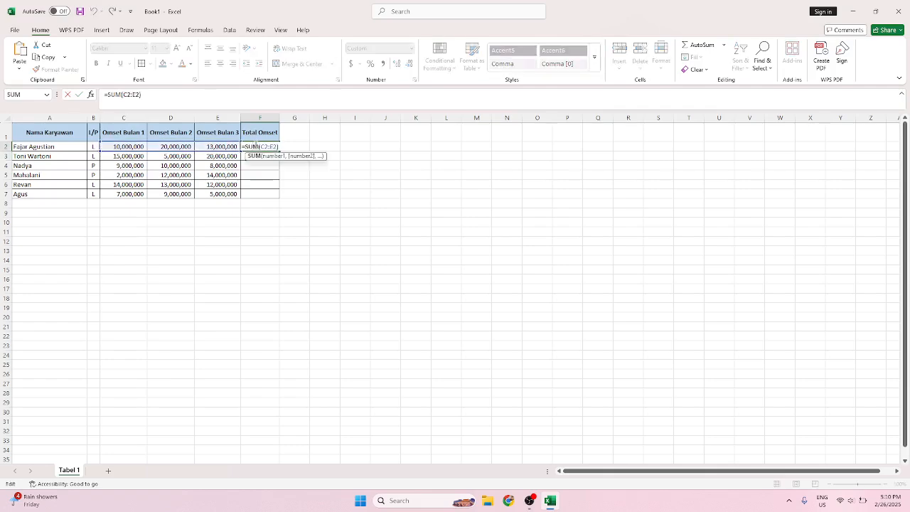
{"action": "key", "text": "Return"}
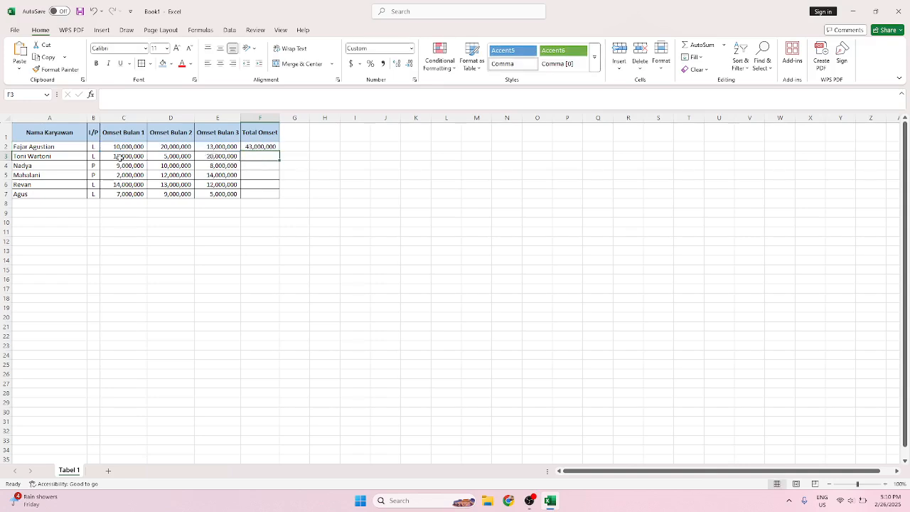
{"action": "left_click", "coordinate": [265, 146]}
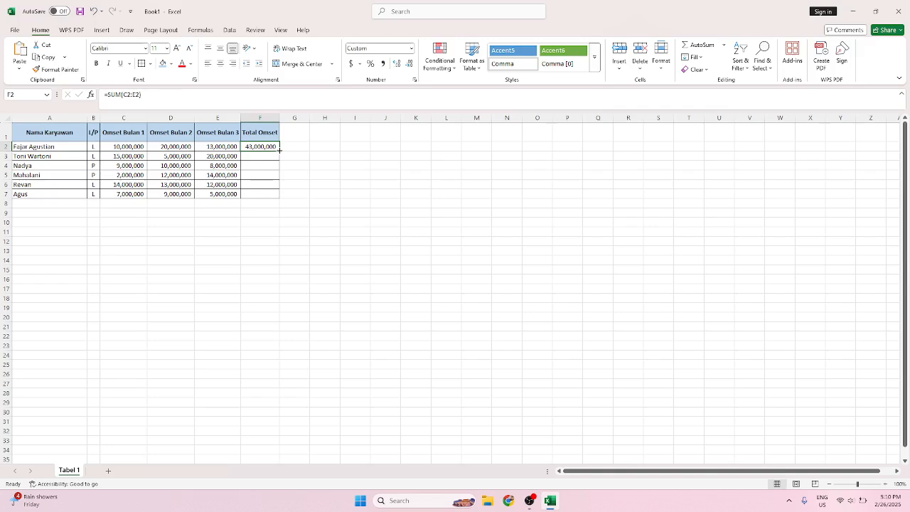
{"action": "left_click_drag", "start_coordinate": [279, 150], "coordinate": [278, 200]}
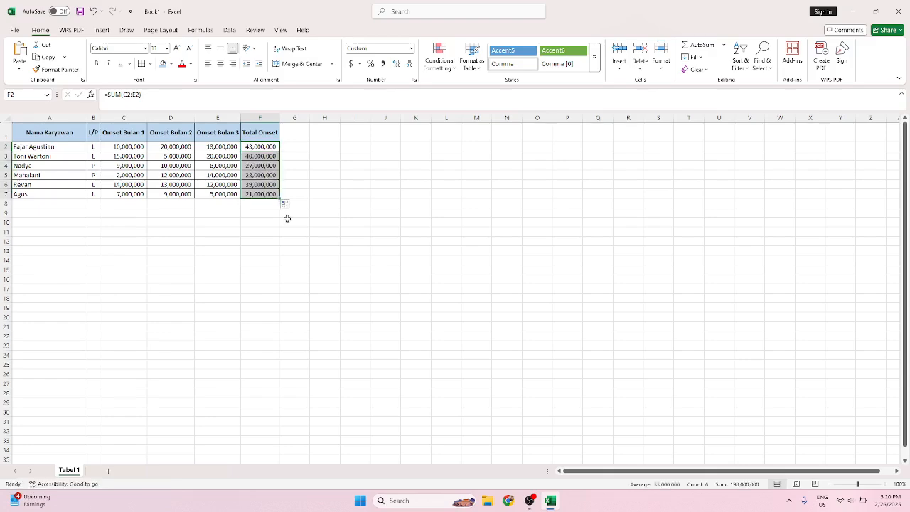
{"action": "left_click", "coordinate": [287, 221]}
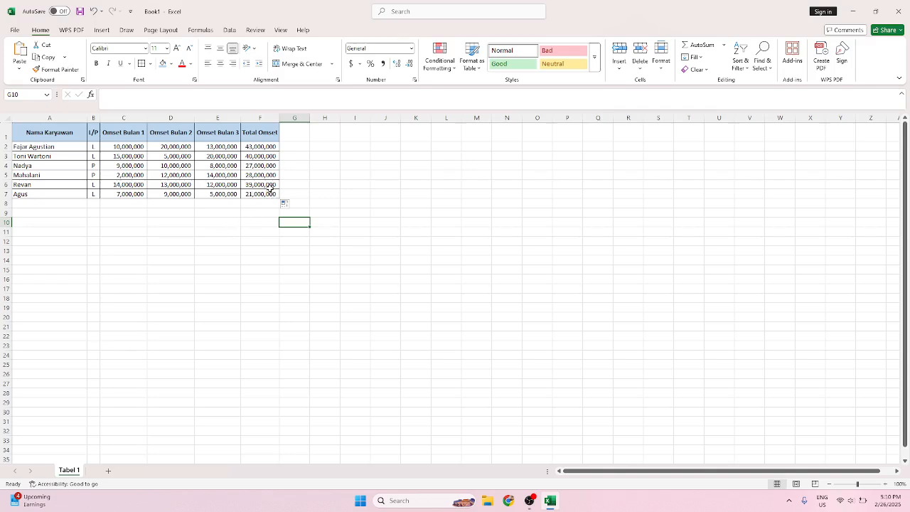
{"action": "left_click", "coordinate": [251, 203]}
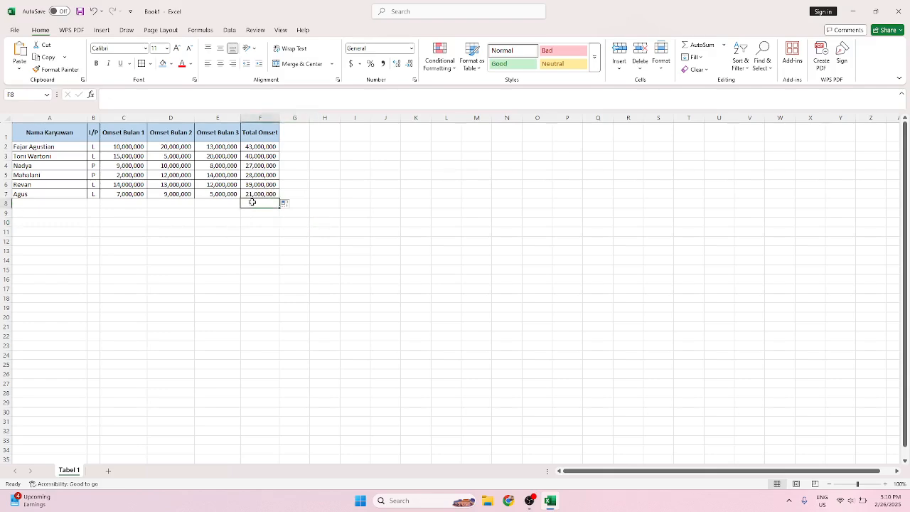
{"action": "left_click", "coordinate": [325, 221]}
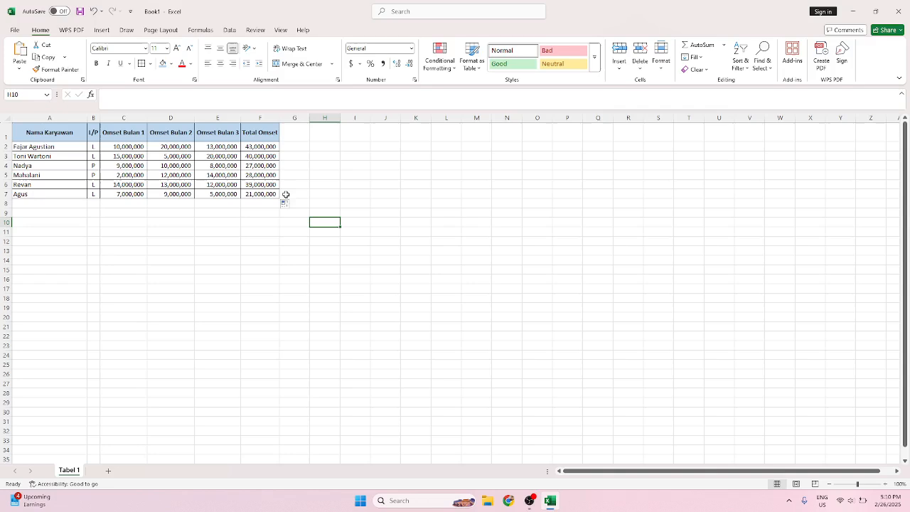